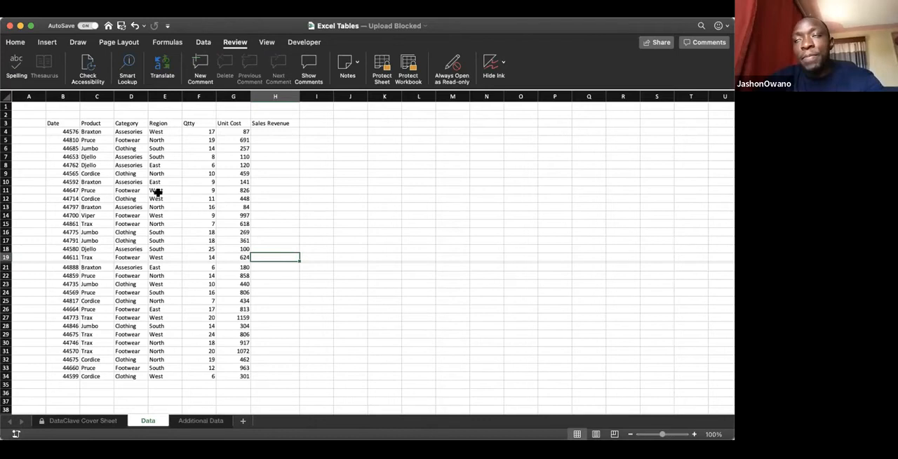
Step: Check the sales data for gaps by jumping from the Date header to the ends of its column and the header row
left_click(158, 192)
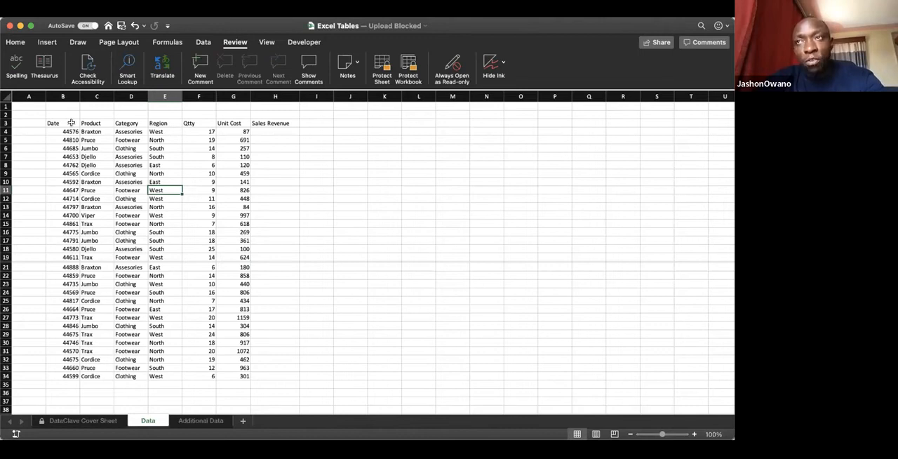
left_click(70, 123)
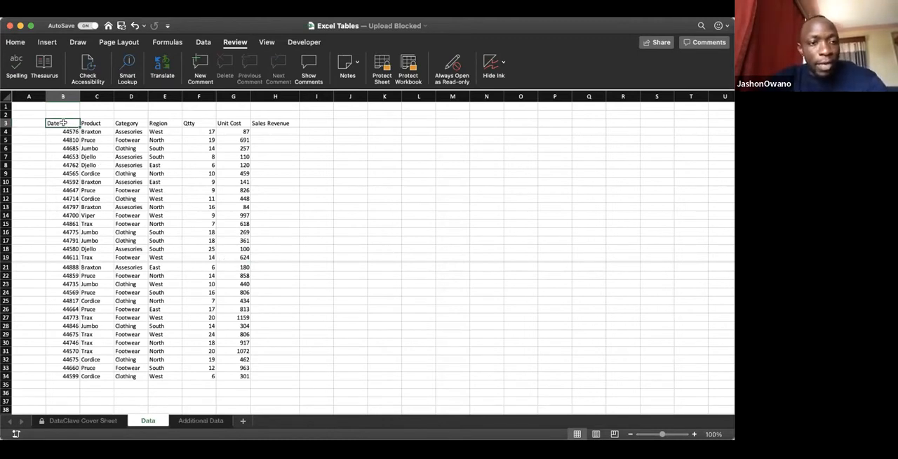
key("ctrl+Down")
key("ctrl+Up")
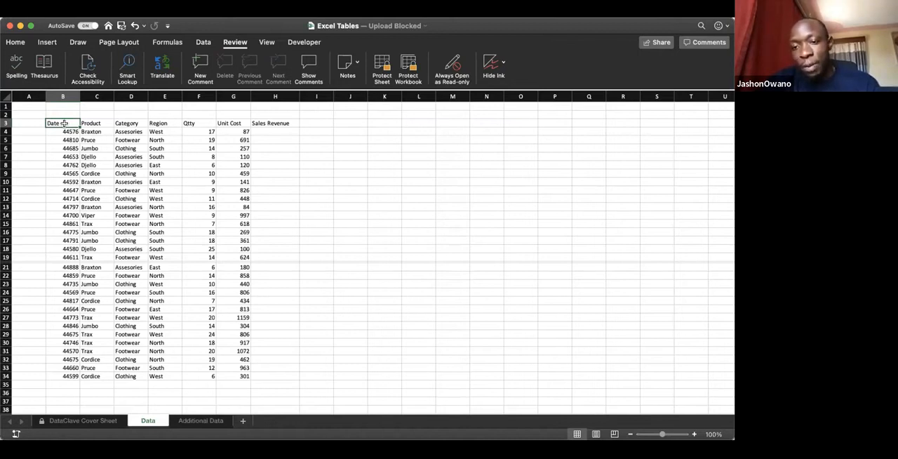
key("super+Down")
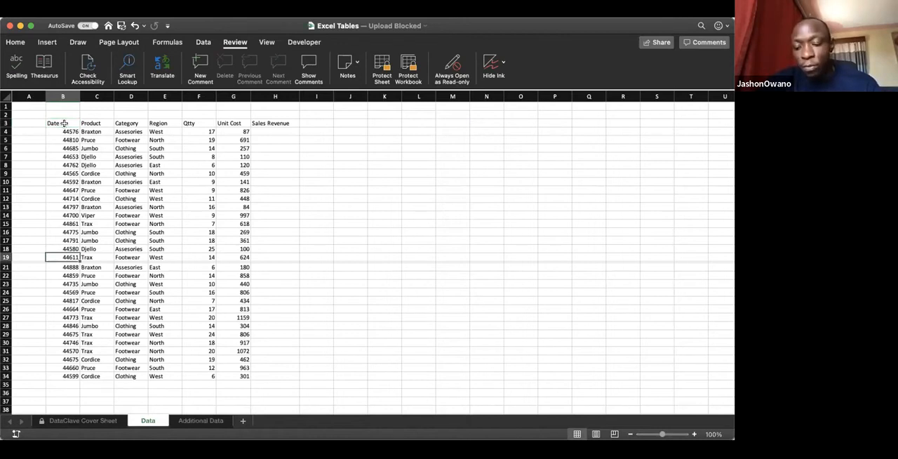
key("super+Up")
key("super+Down")
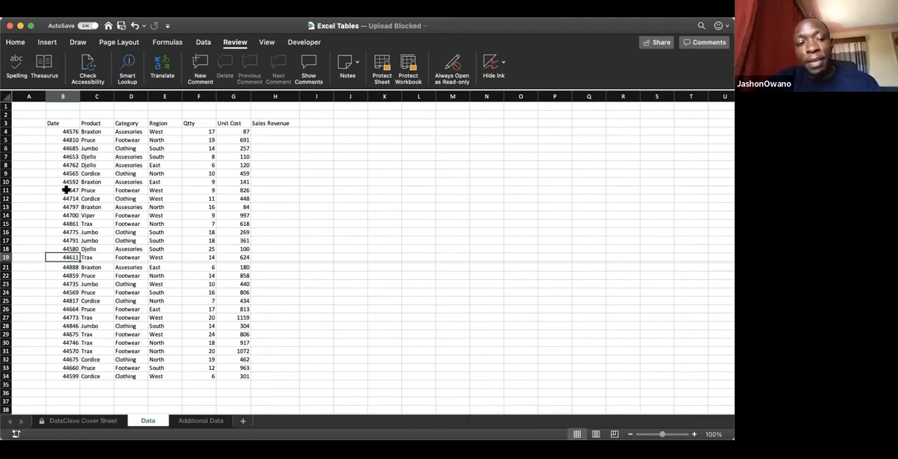
left_click(61, 122)
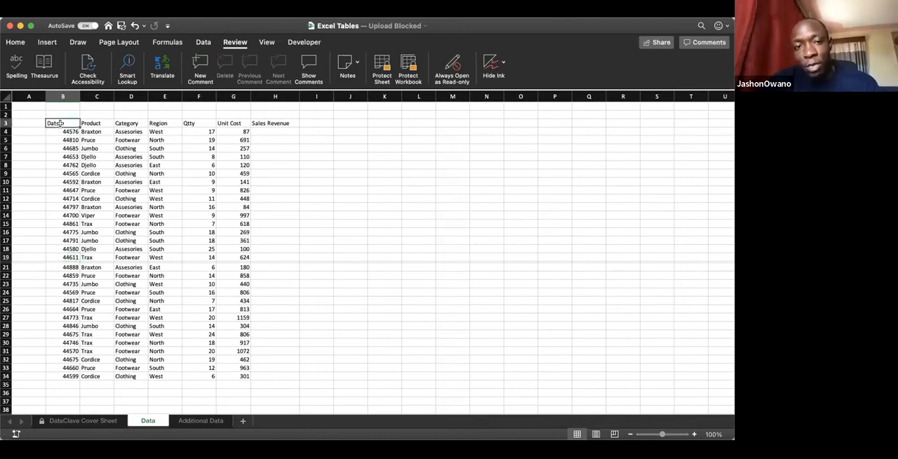
key("super+Right")
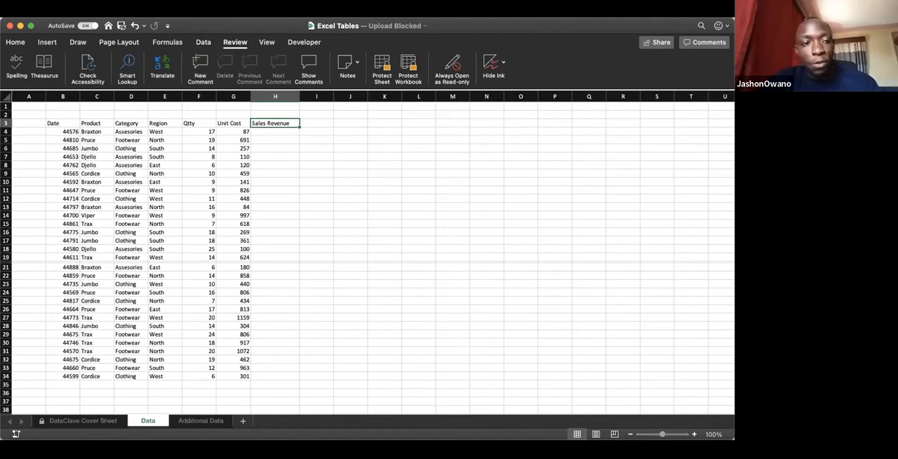
left_click(68, 123)
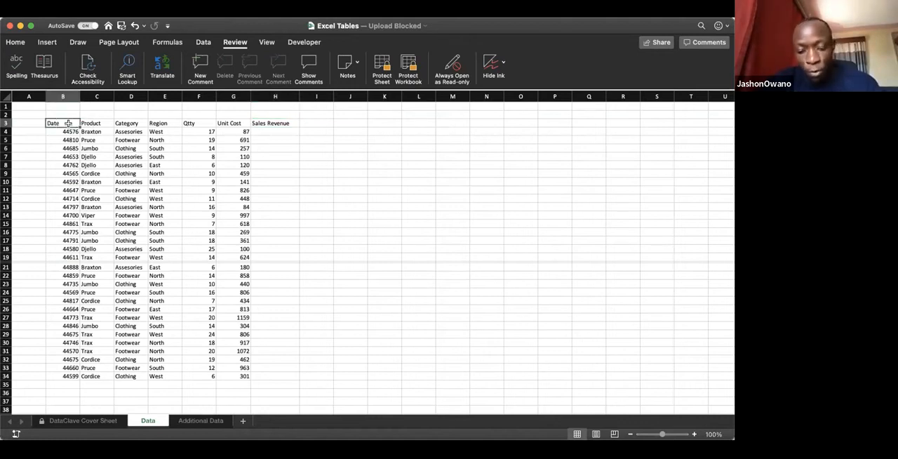
key("ctrl+Down")
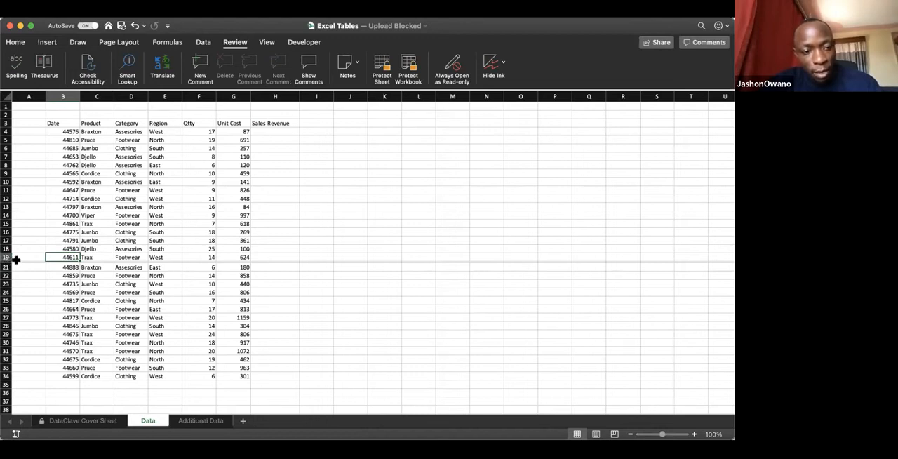
Step: Increase the height of the thin blank row 20 and delete that row from the sales data
left_click_drag(7, 264, 7, 265)
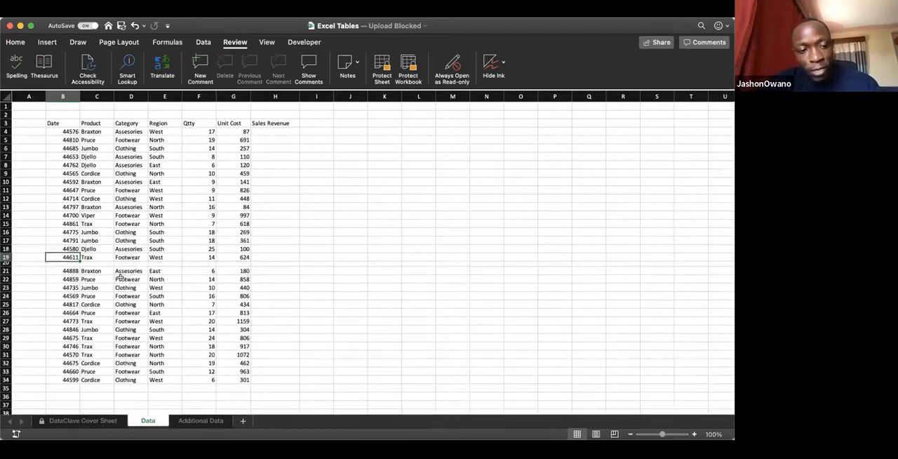
left_click(5, 263)
left_click_drag(6, 265, 7, 280)
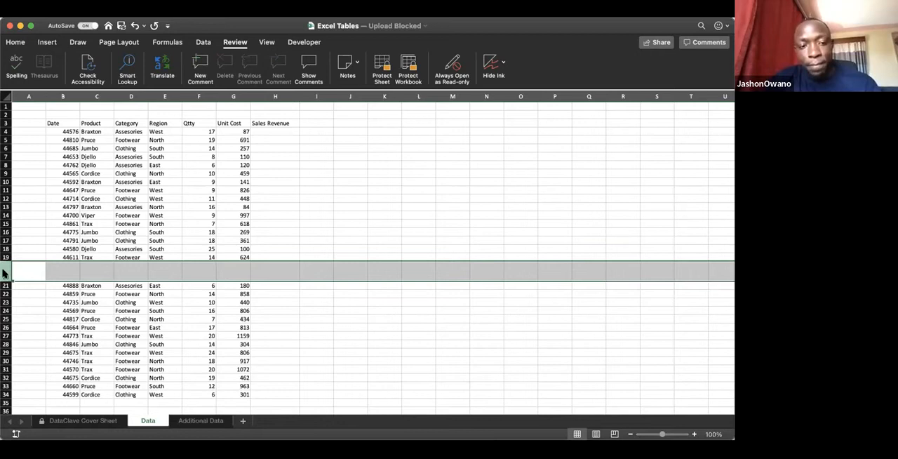
key("ctrl+minus")
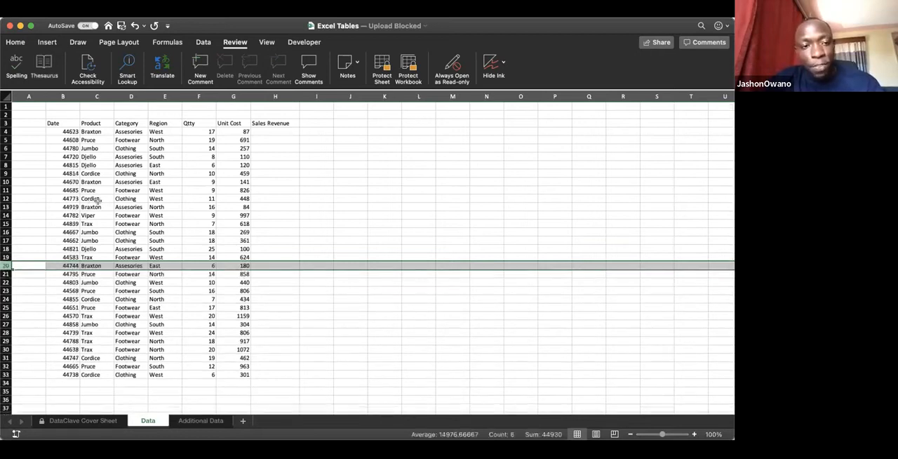
Step: Jump from the Date header to the end of its column to check that the data is continuous
left_click(61, 122)
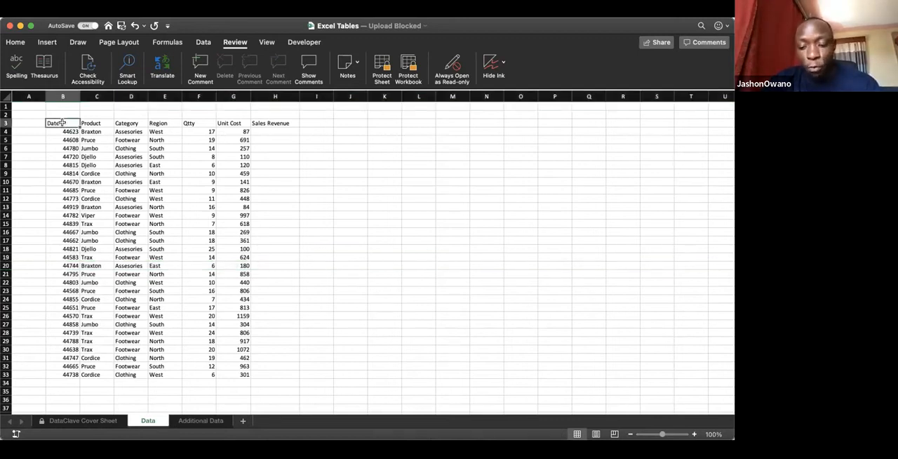
key("super+Down")
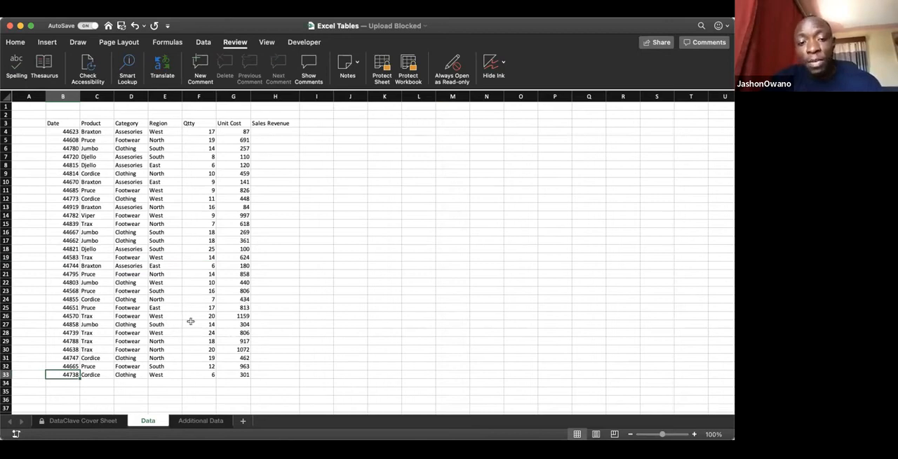
left_click(144, 215)
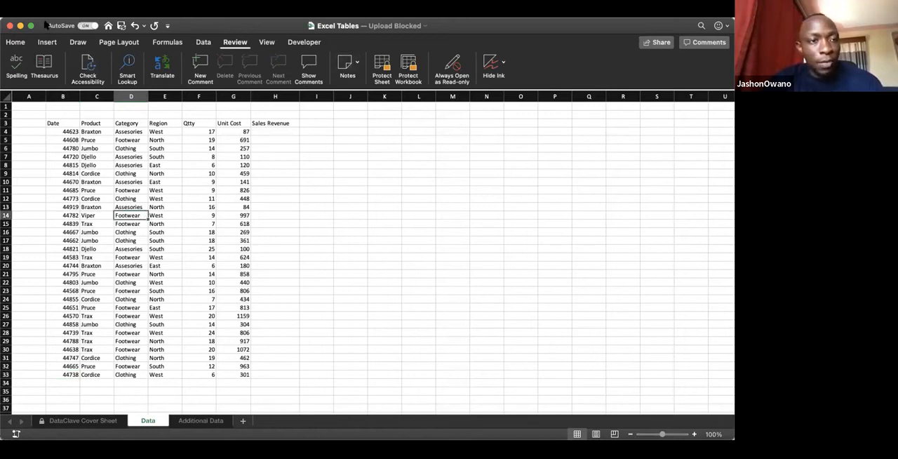
left_click(85, 25)
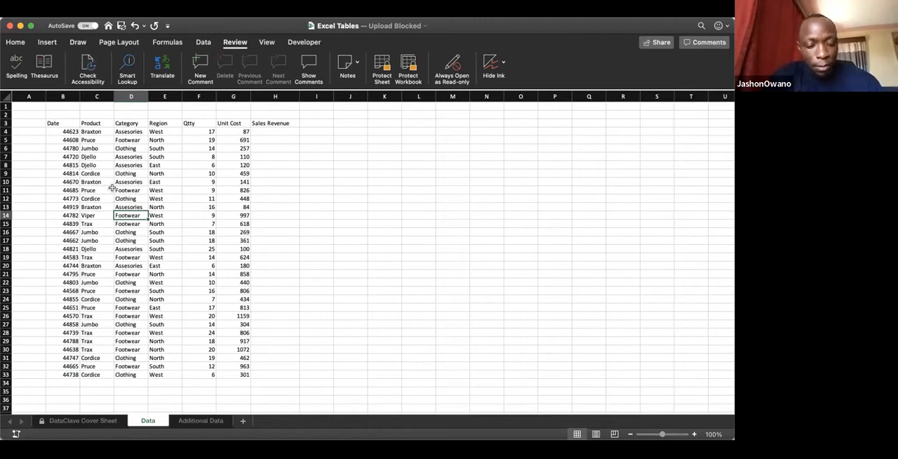
Step: Undo the deletion of row 20 and the last change to its height
key("super+z")
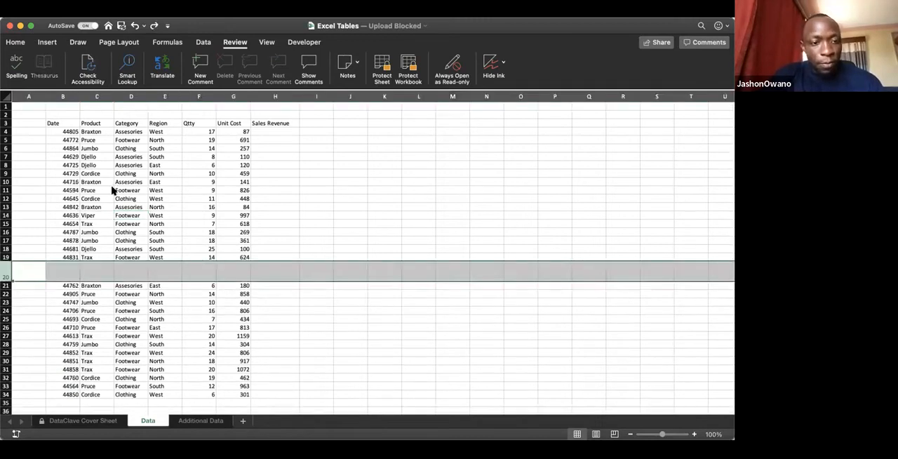
key("super+z")
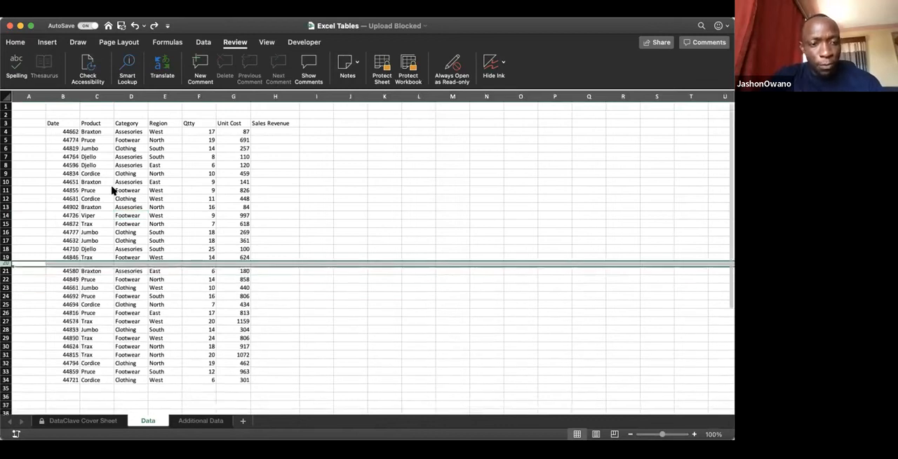
left_click(160, 255)
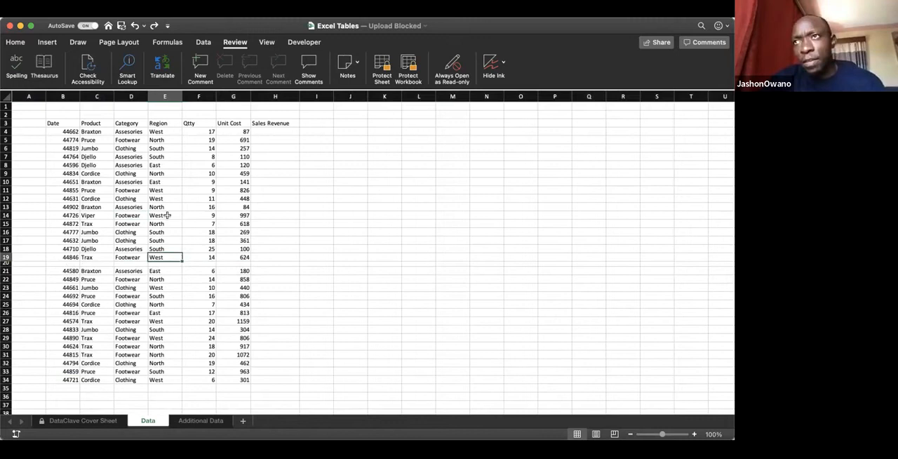
left_click(133, 166)
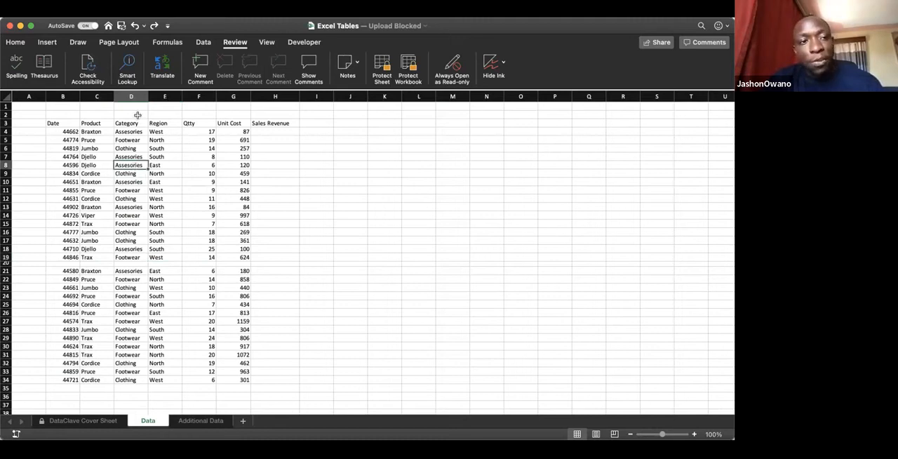
left_click(47, 43)
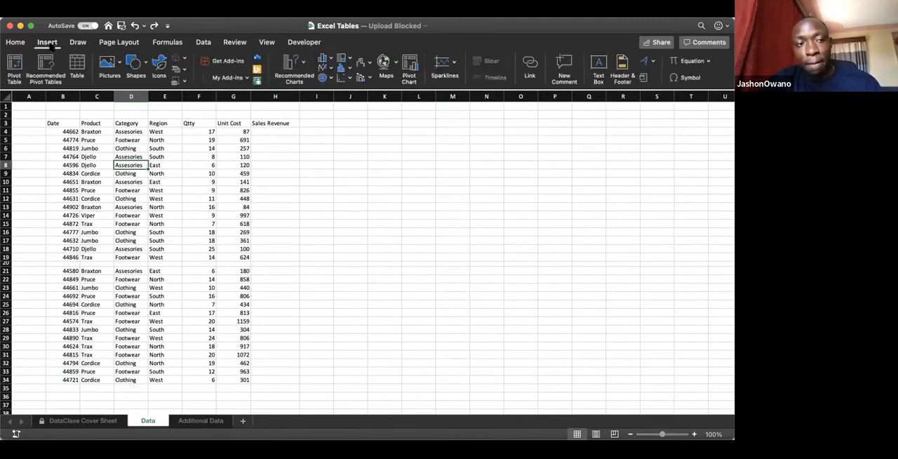
left_click(74, 64)
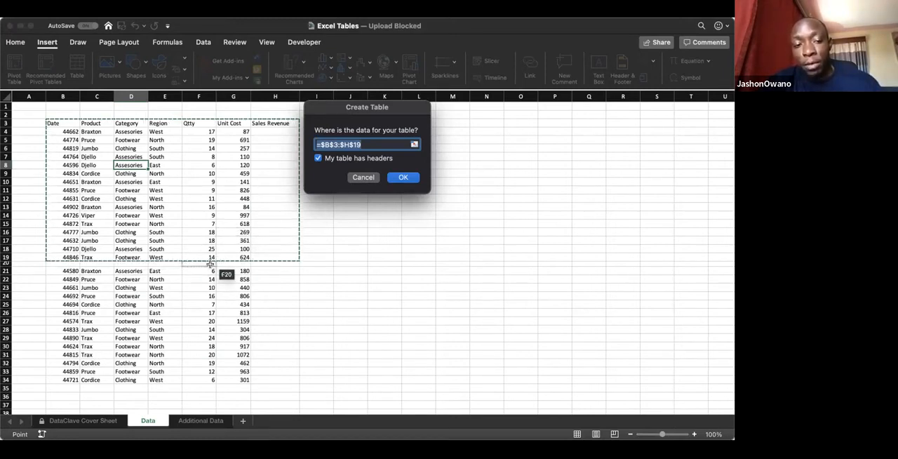
left_click(366, 177)
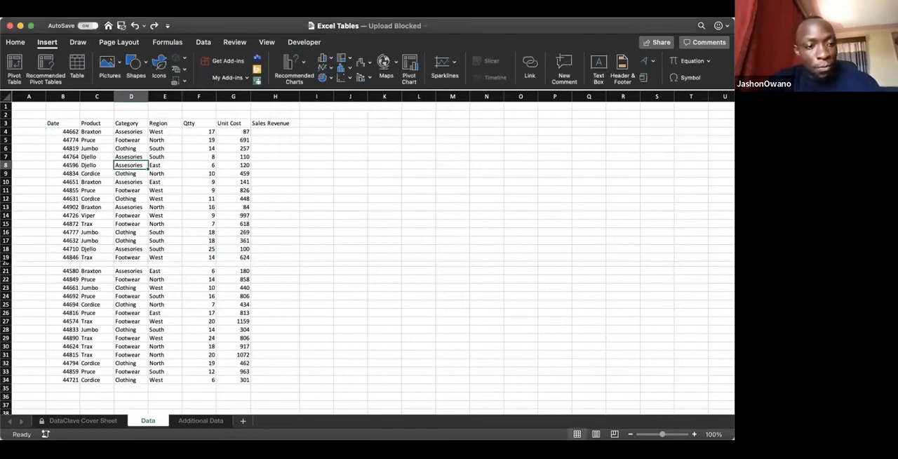
Step: Delete the blank row 20 that splits the sales data
left_click(7, 263)
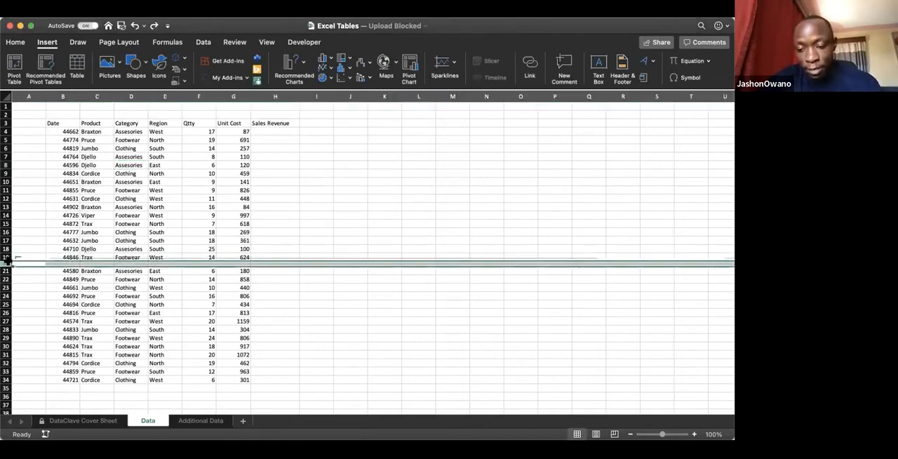
key("super+minus")
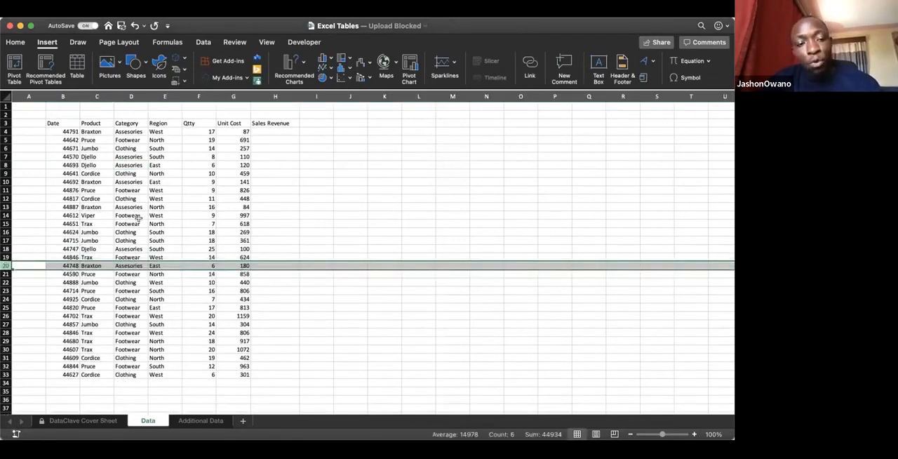
left_click(139, 220)
Step: Convert the sales data range B3:H33 into a table, keeping its first row as headers
left_click(145, 157)
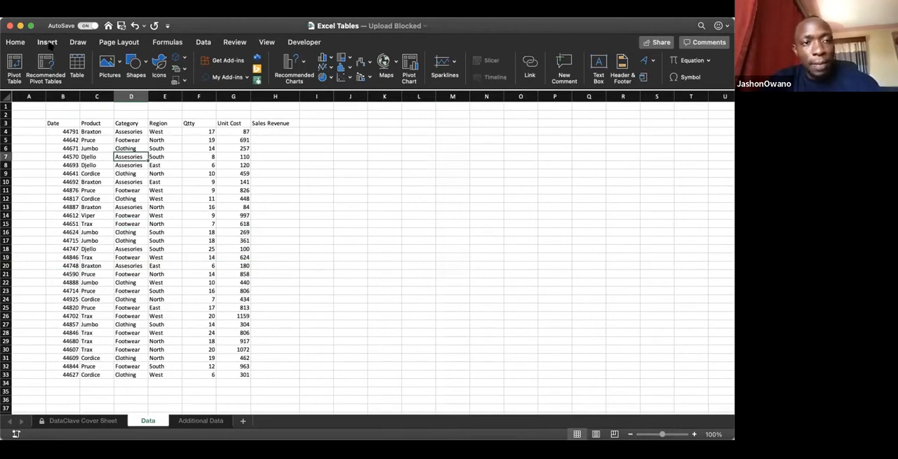
left_click(80, 64)
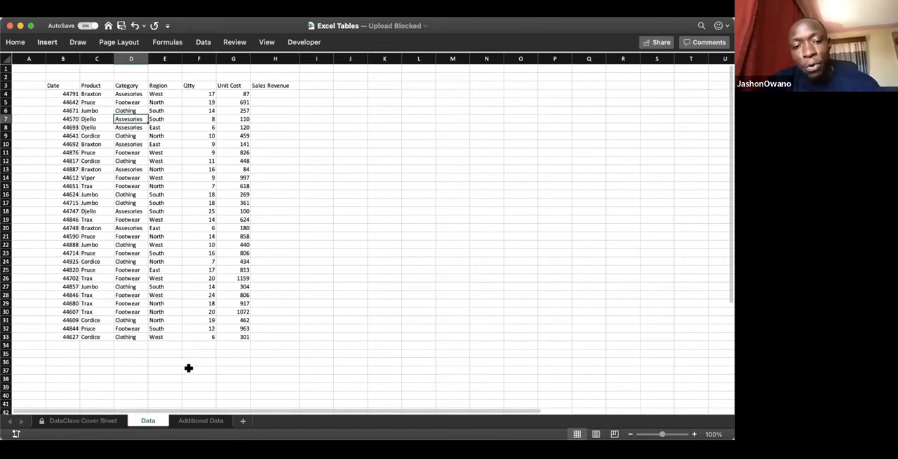
key("ctrl+t")
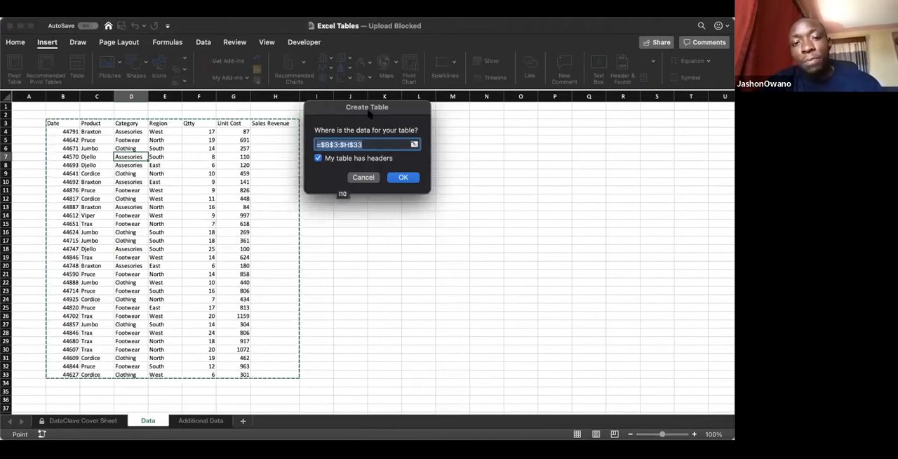
left_click_drag(368, 111, 287, 168)
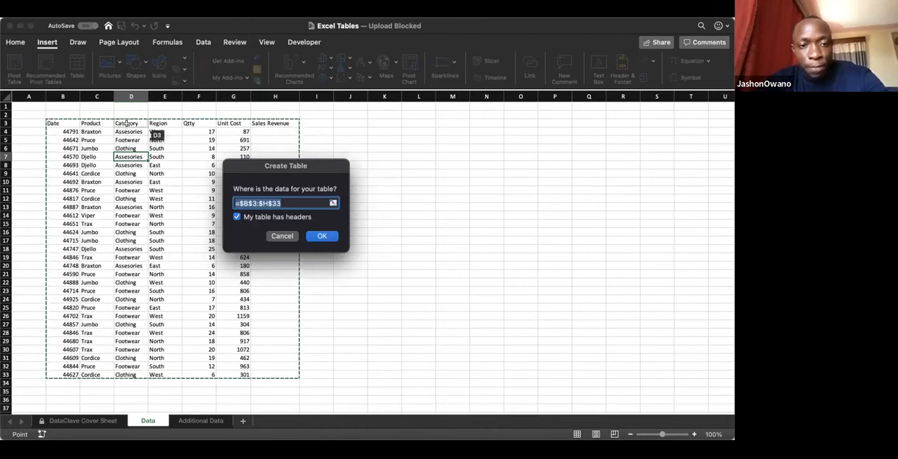
left_click(237, 217)
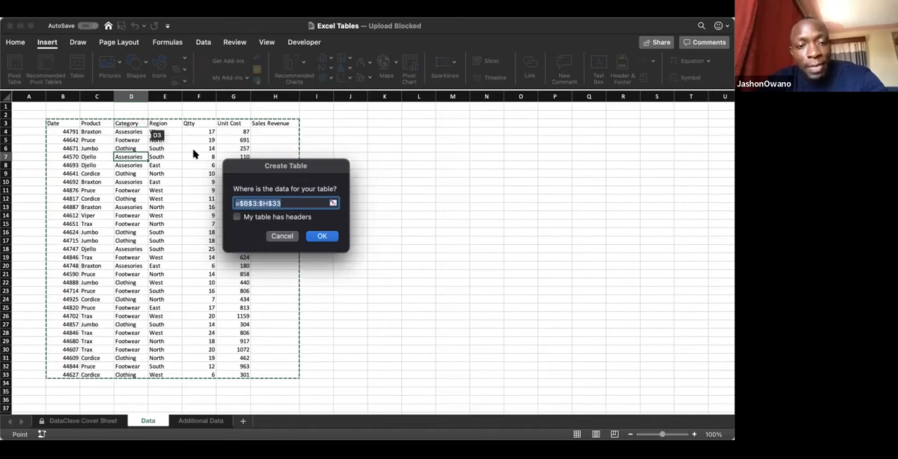
left_click(237, 216)
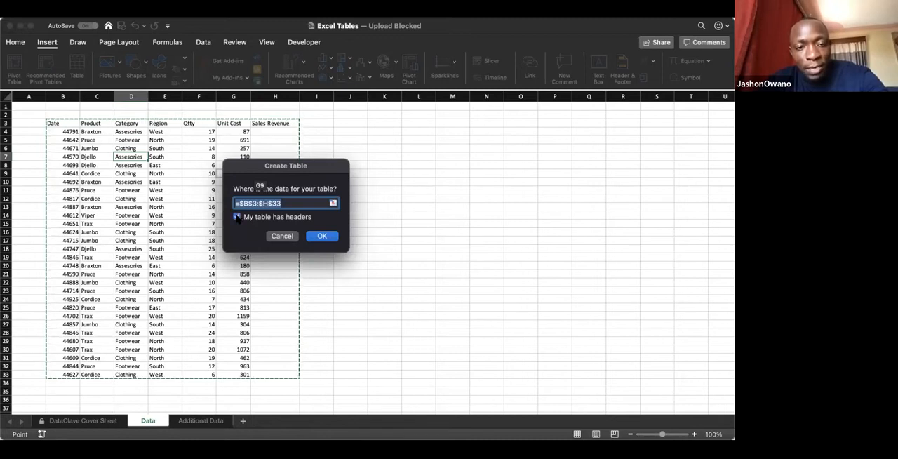
left_click(324, 237)
left_click(323, 235)
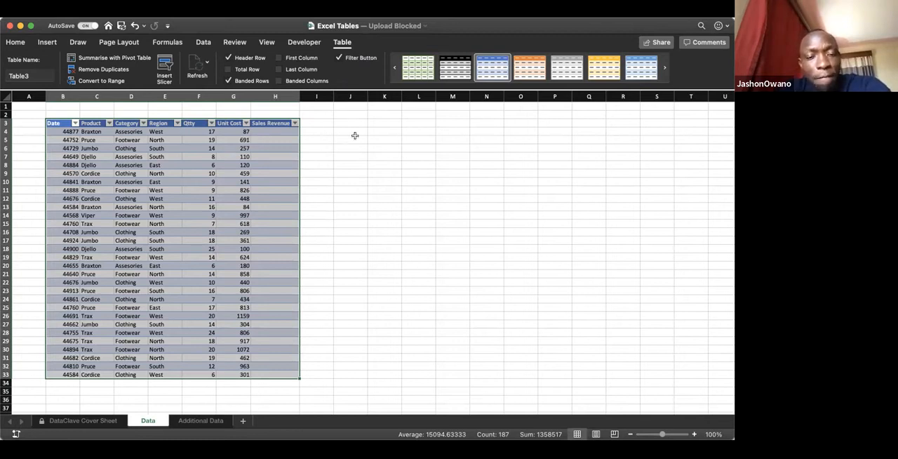
left_click(343, 191)
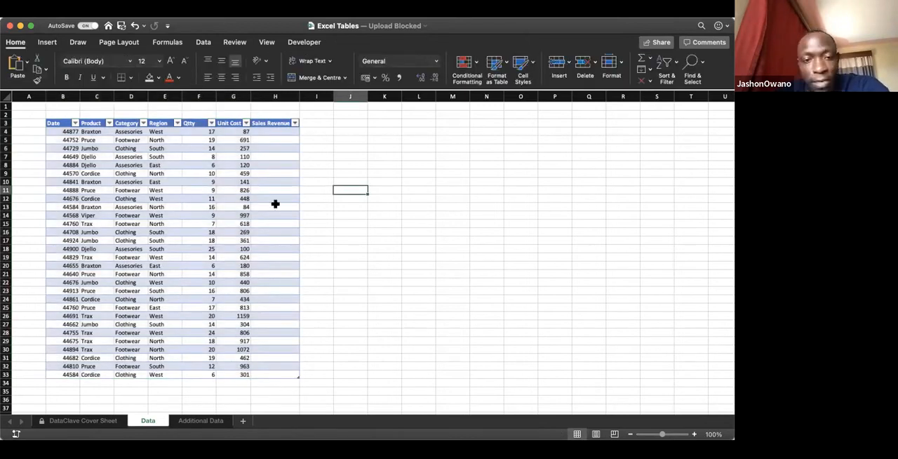
Step: View the records on the Additional Data sheet and return to the Data sheet
left_click(202, 421)
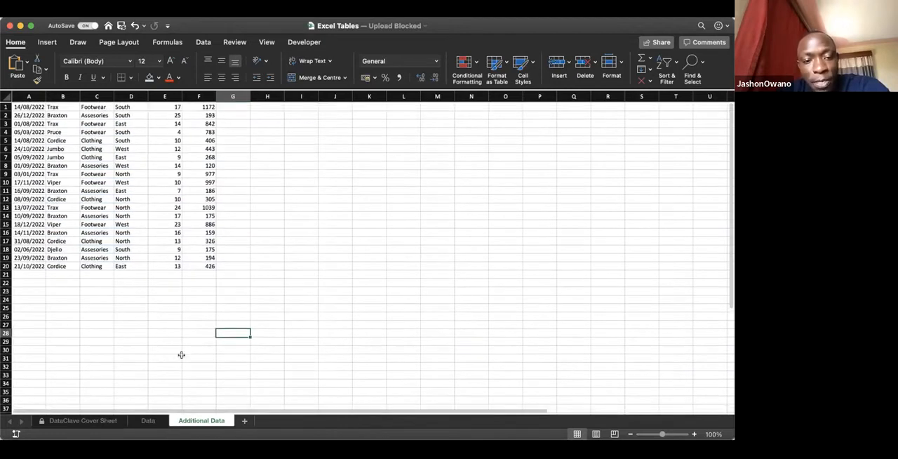
left_click(148, 420)
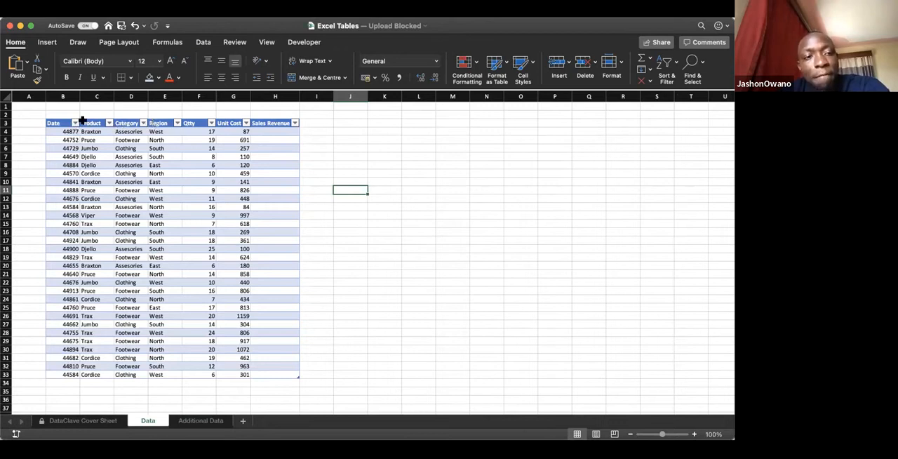
Step: Inspect the Date column's sort and filter options and view the records on the Additional Data sheet
left_click(75, 123)
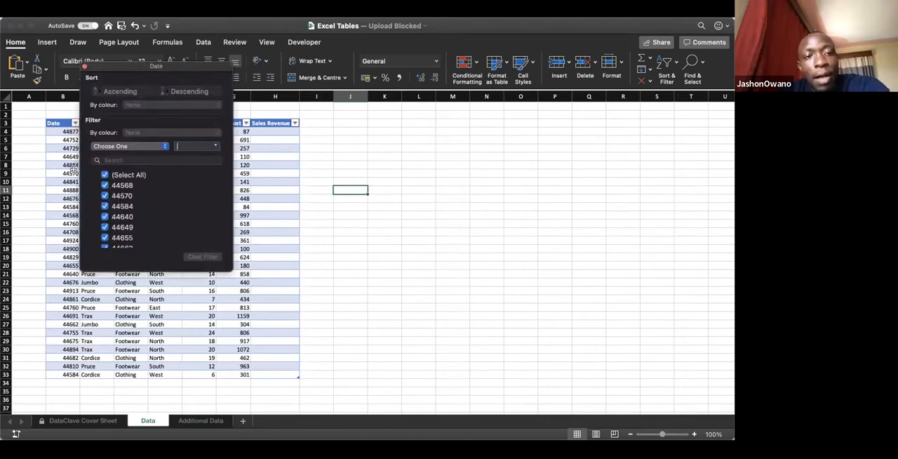
left_click(209, 399)
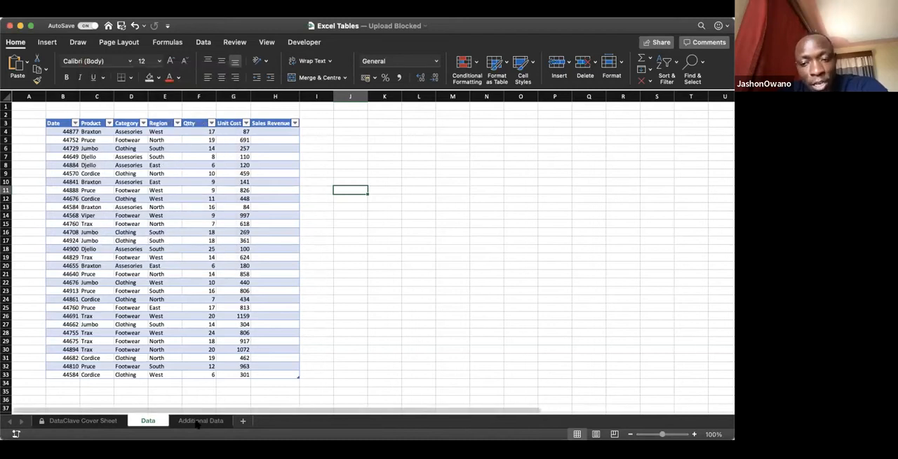
left_click(200, 421)
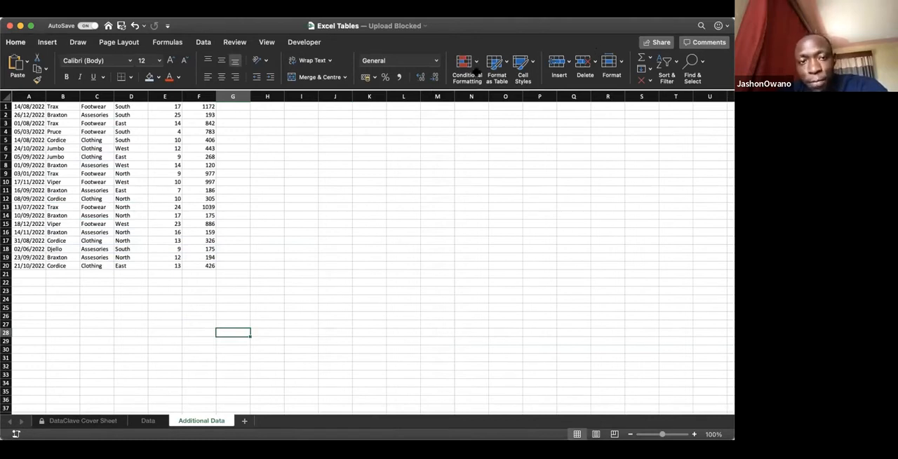
left_click(204, 300)
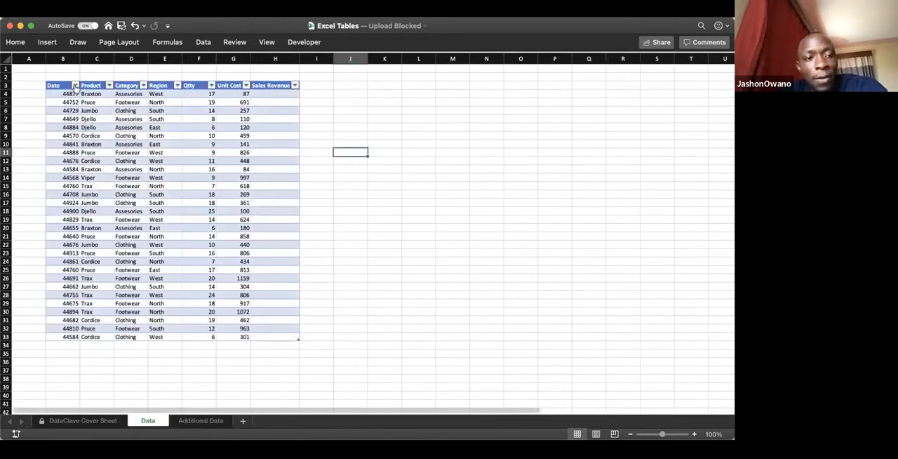
Step: Examine the date values listed in the Date column's filter on the Data sheet
left_click(75, 85)
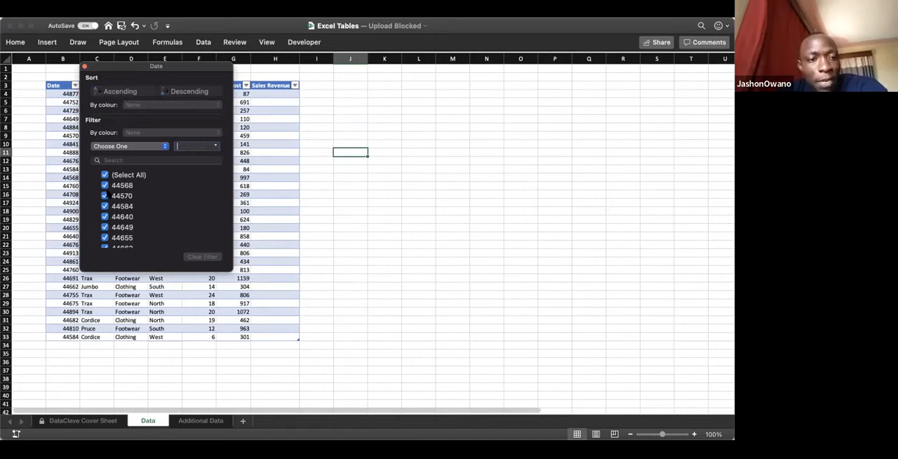
scroll(112, 234, "down", 4)
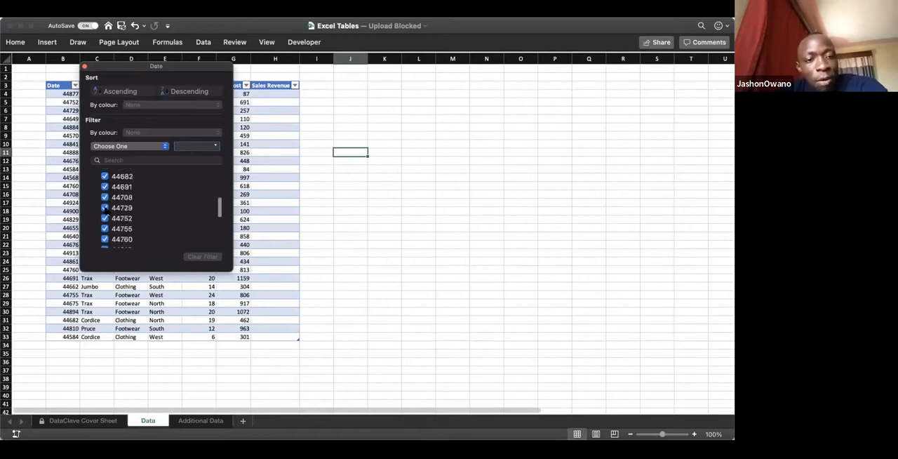
left_click(105, 207)
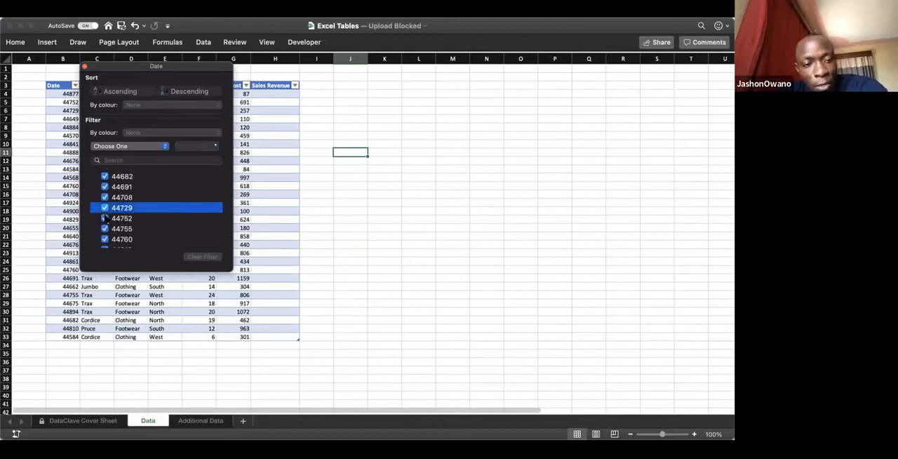
left_click(105, 218)
left_click(104, 207)
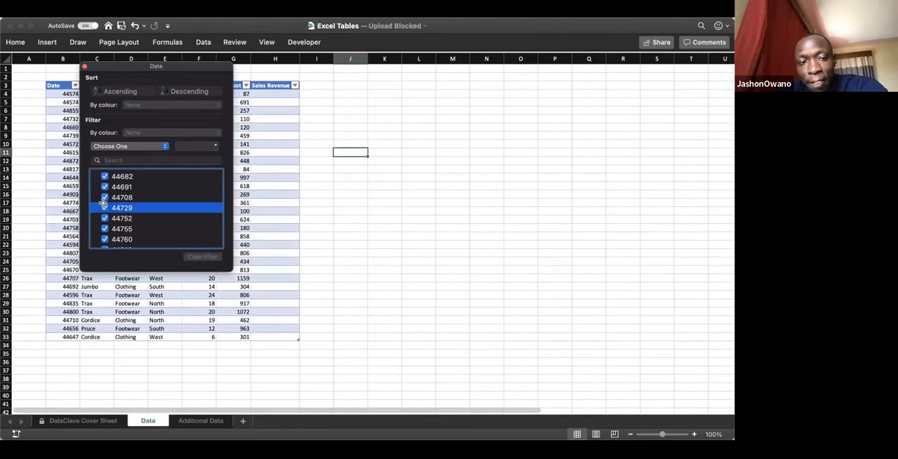
left_click(265, 229)
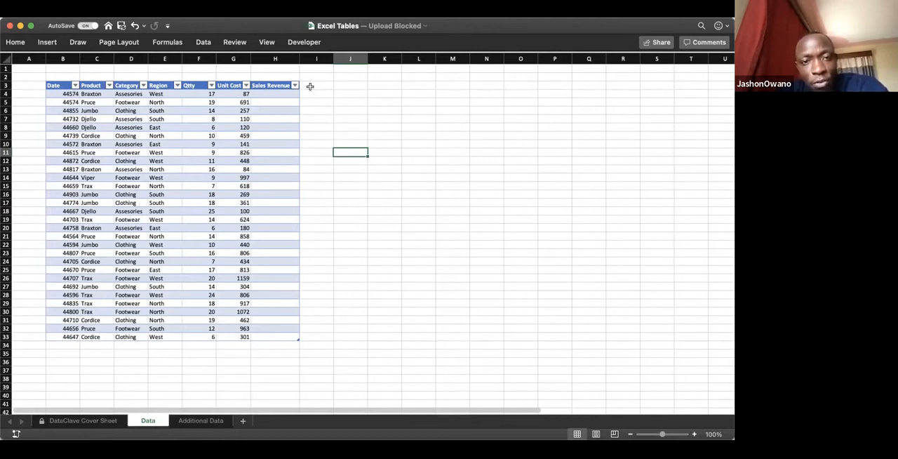
Step: Add a table column next to Sales Revenue by entering the header "Profit" in cell I3
left_click(309, 85)
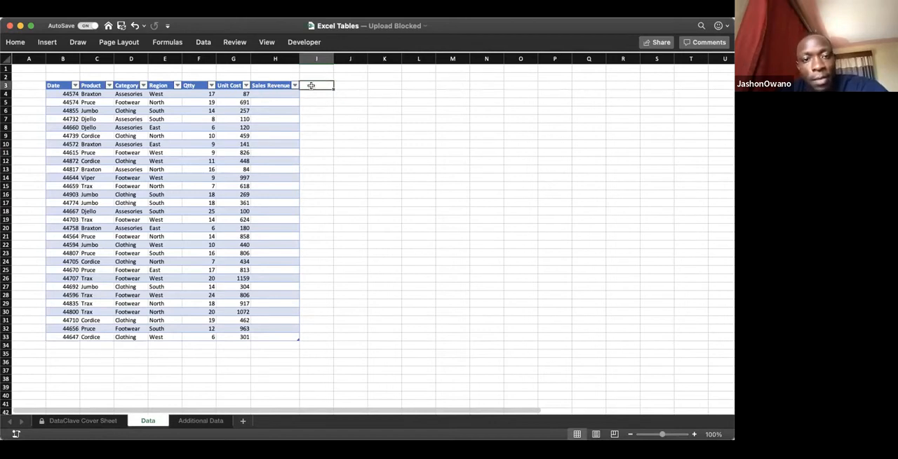
type("Prof")
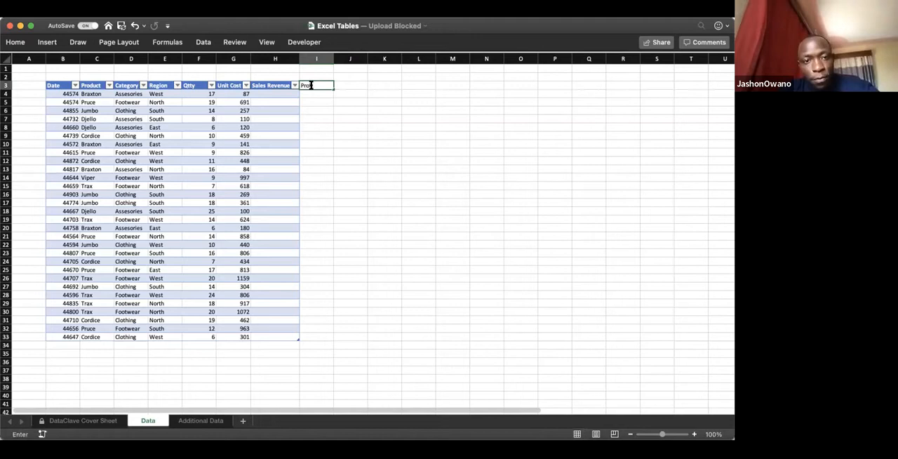
type("it")
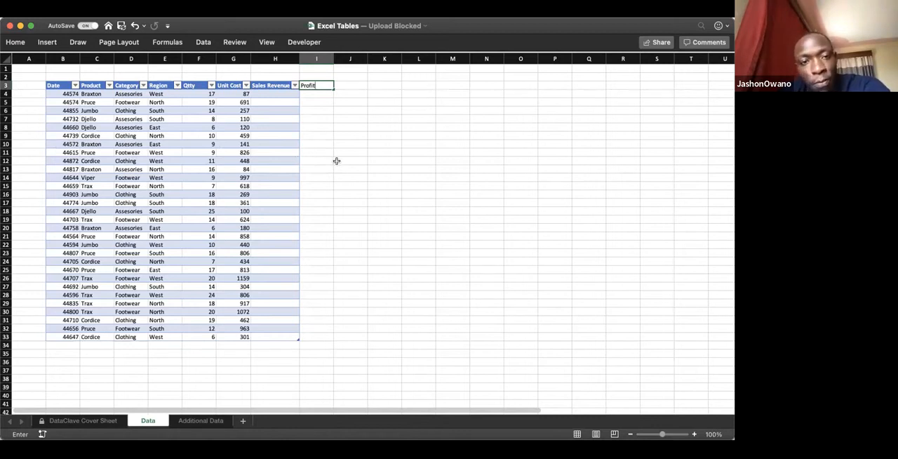
key("Return")
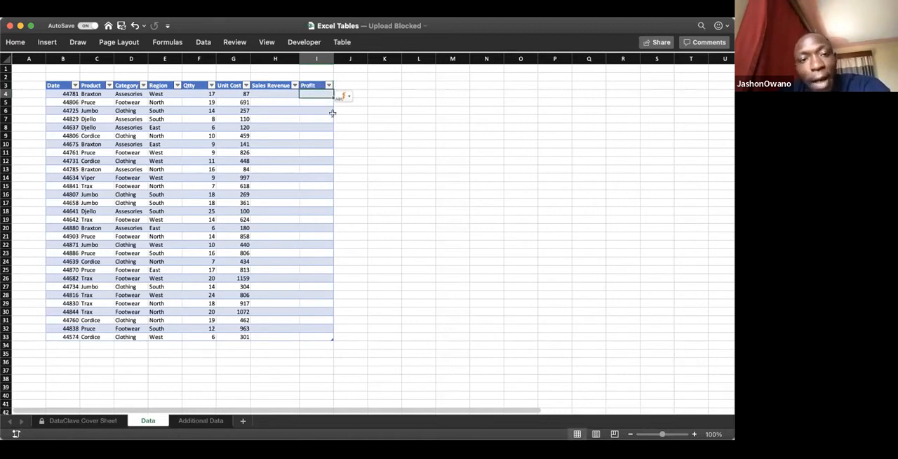
Step: Clear the Profit header text from cell I3
left_click(312, 85)
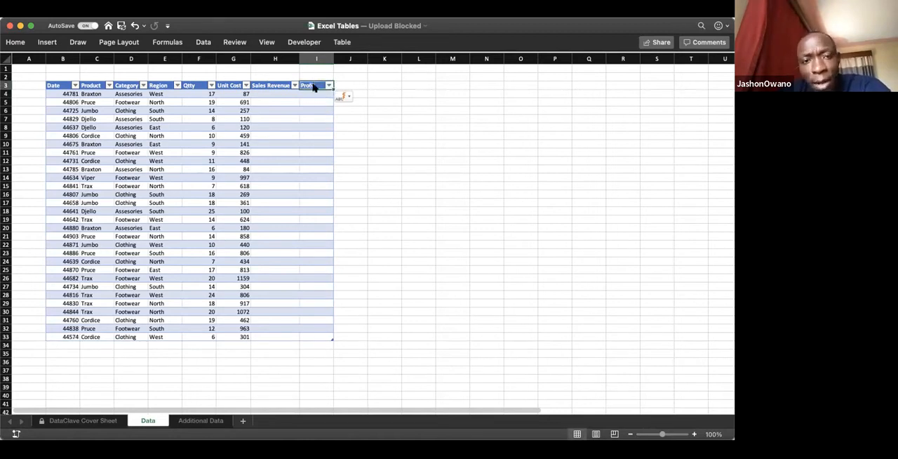
key("Delete")
left_click(359, 134)
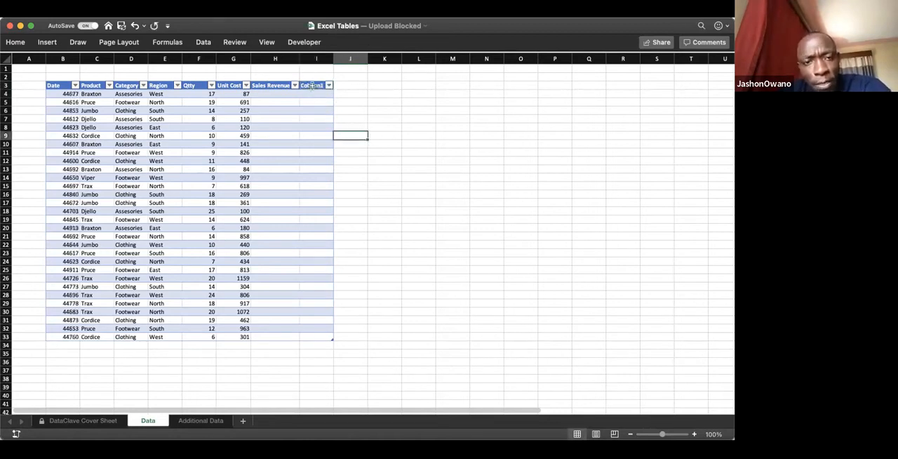
Step: Delete column I to remove the extra column from the sales table
left_click(312, 85)
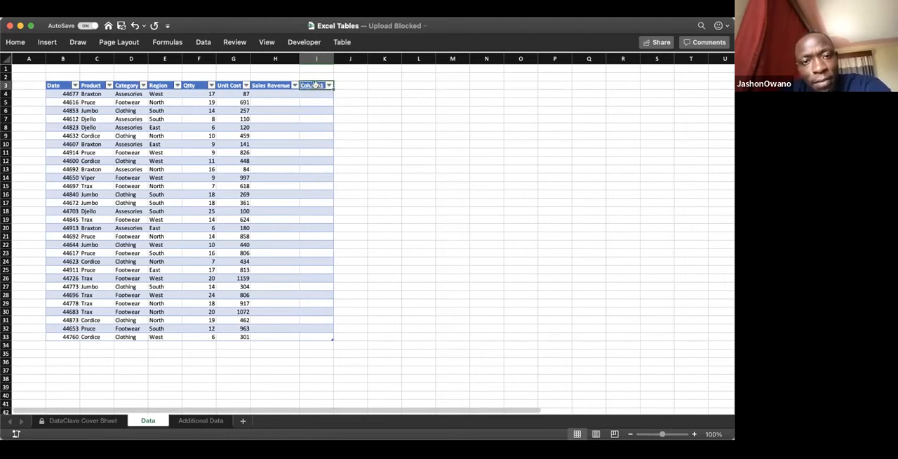
left_click(320, 146)
left_click(317, 85)
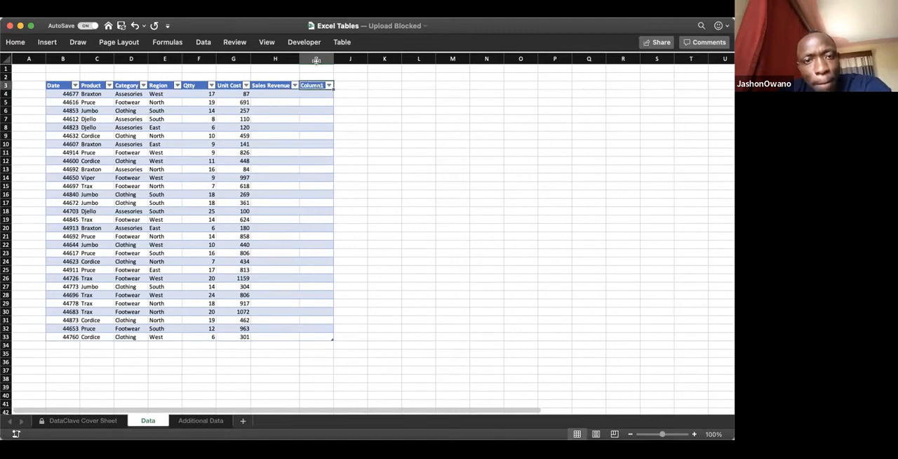
left_click(316, 61)
key("ctrl+minus")
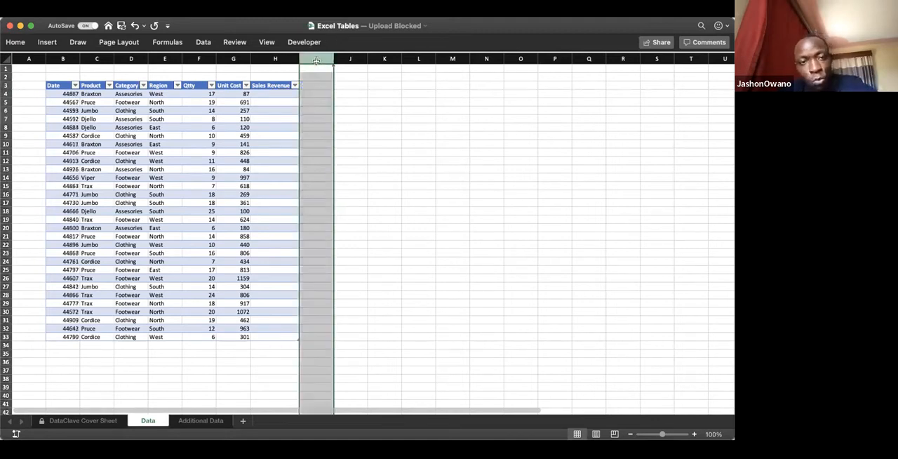
left_click(320, 150)
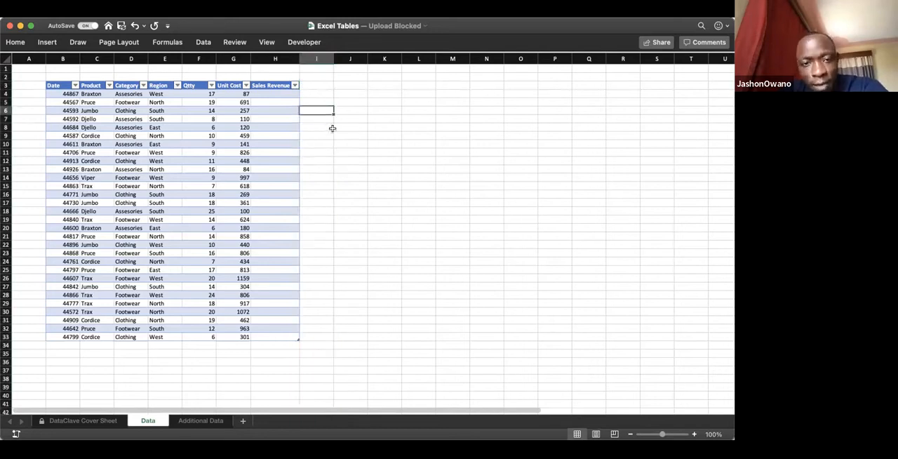
left_click(335, 128)
left_click(321, 133)
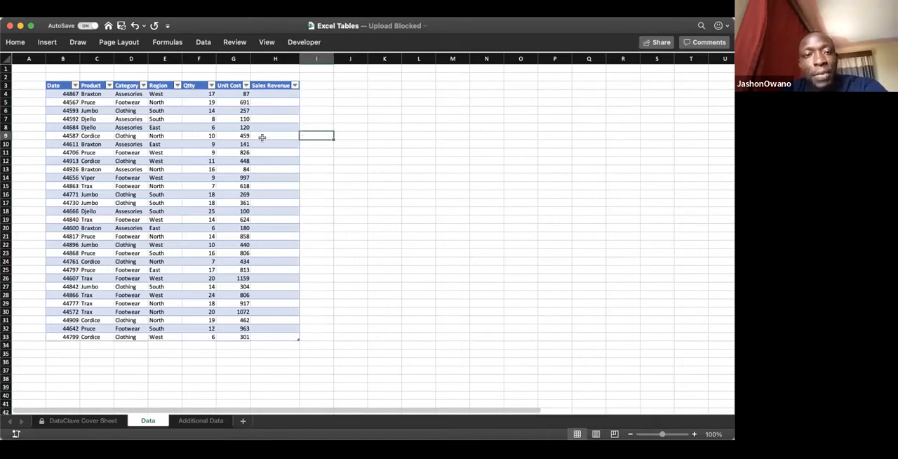
left_click(326, 130)
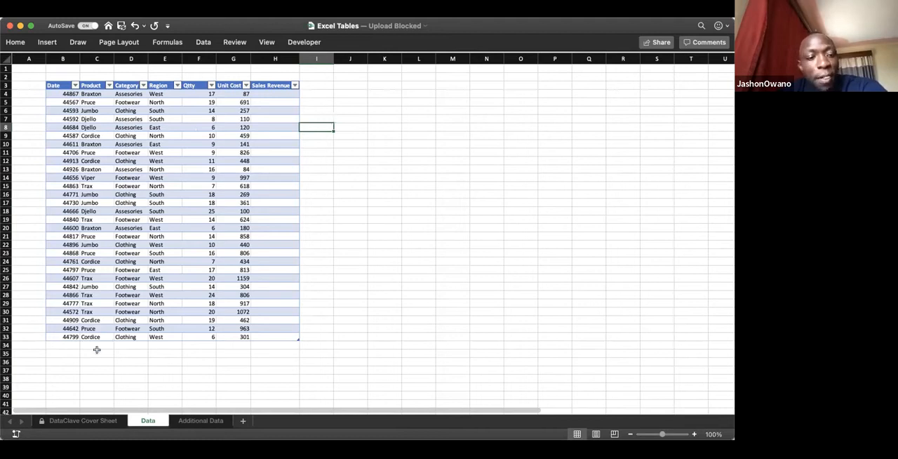
Step: Enter "NE" in cell E34, directly below the last Region value, to extend the table by a row
left_click(155, 345)
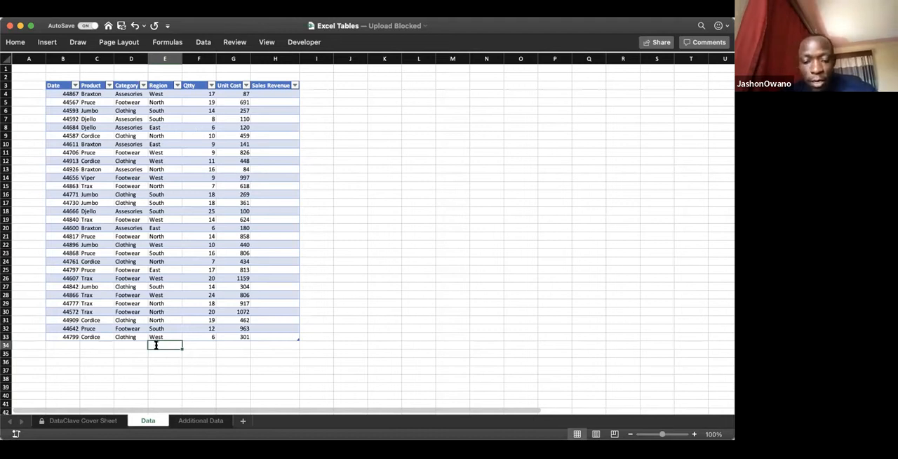
type("NE")
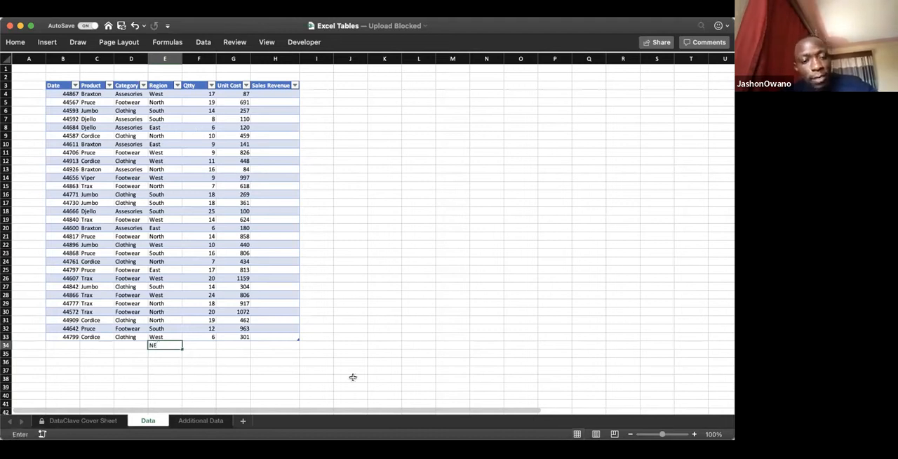
key("Return")
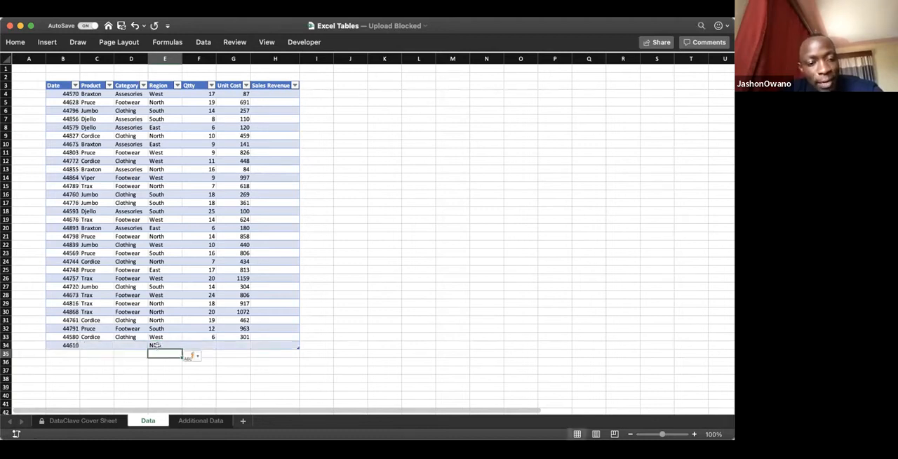
Step: Clear the NE entry in cell E34 and delete row 34 from the sheet
left_click(160, 345)
key("Delete")
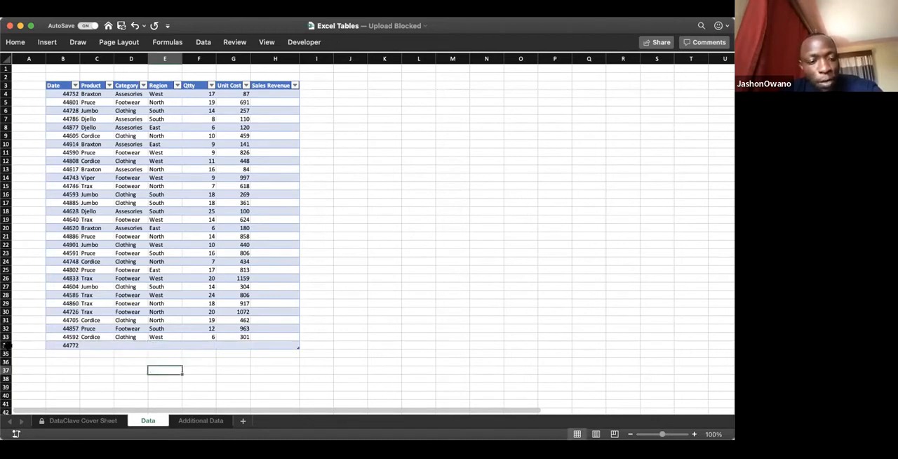
left_click(6, 345)
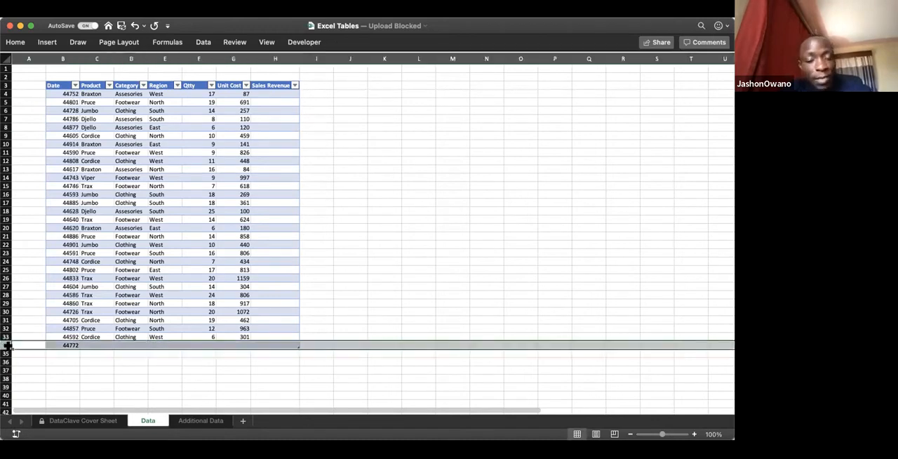
key("super+minus")
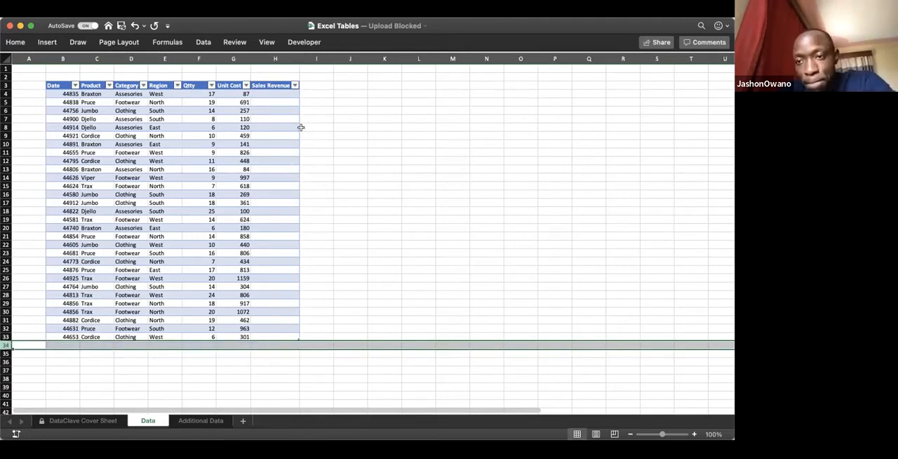
left_click(327, 165)
Step: Review the sales table's rows and its column headers from Date to Region
left_click(252, 116)
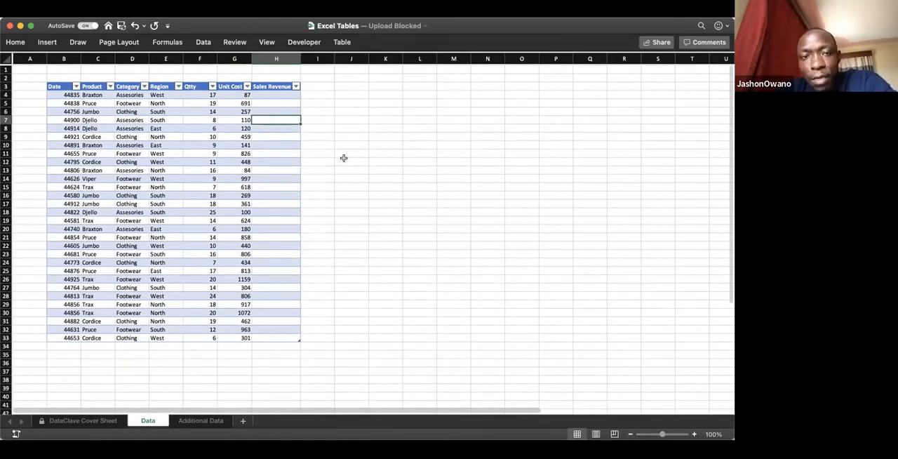
scroll(344, 158, "down", 5)
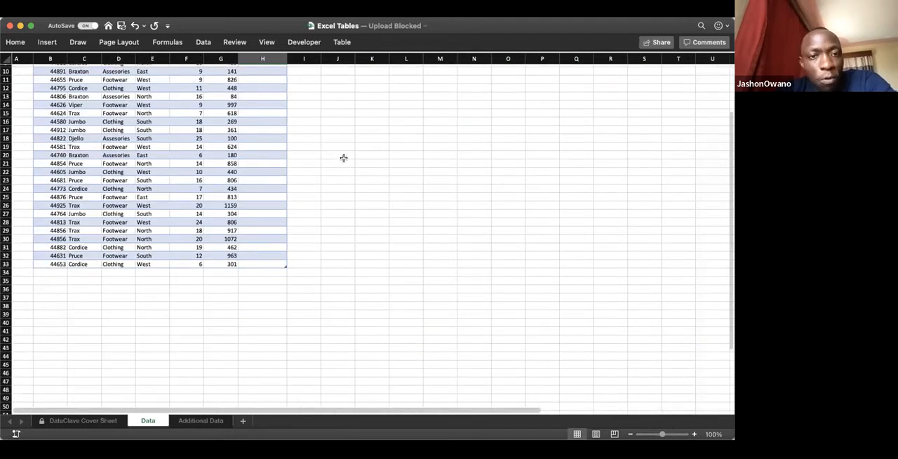
scroll(285, 143, "up", 5)
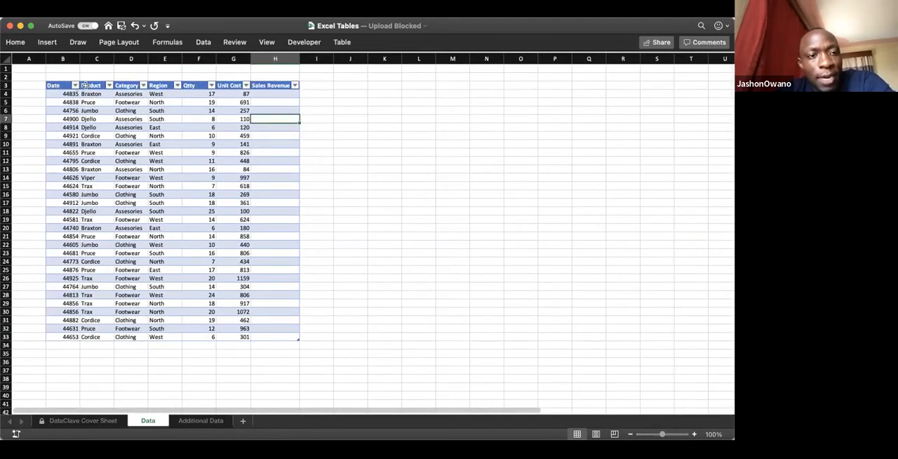
left_click(65, 85)
key("Right")
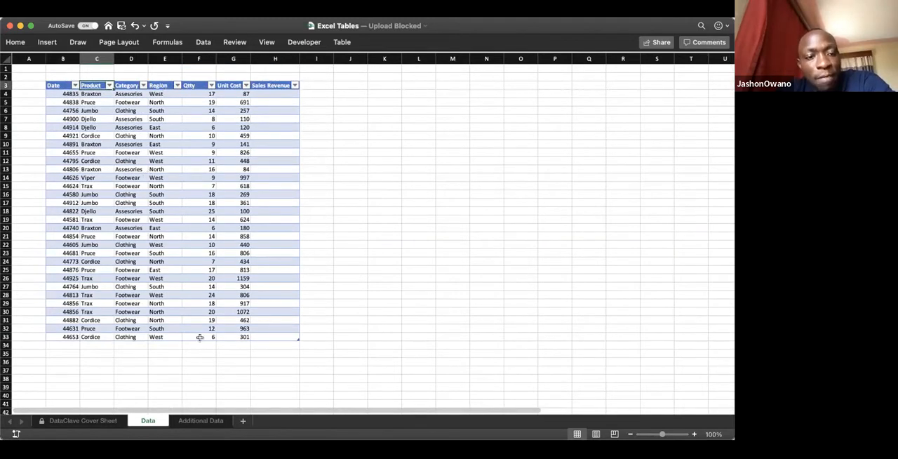
key("Right")
key("Right")
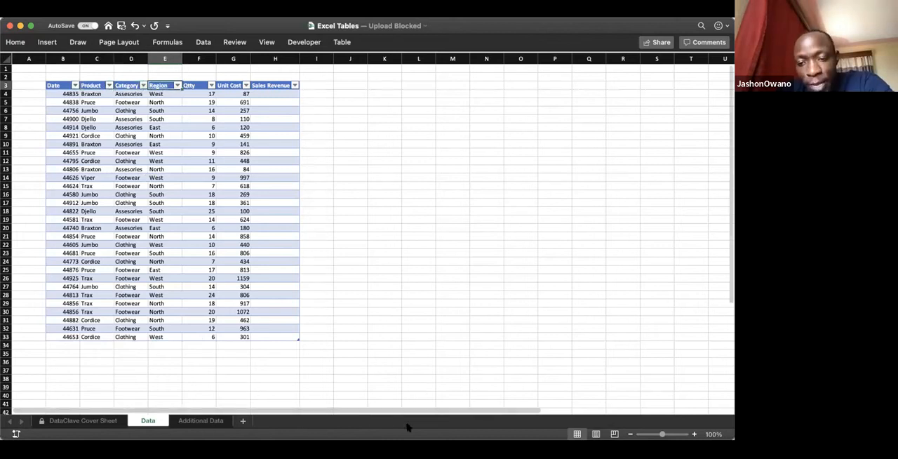
scroll(154, 321, "right", 2)
scroll(140, 353, "left", 2)
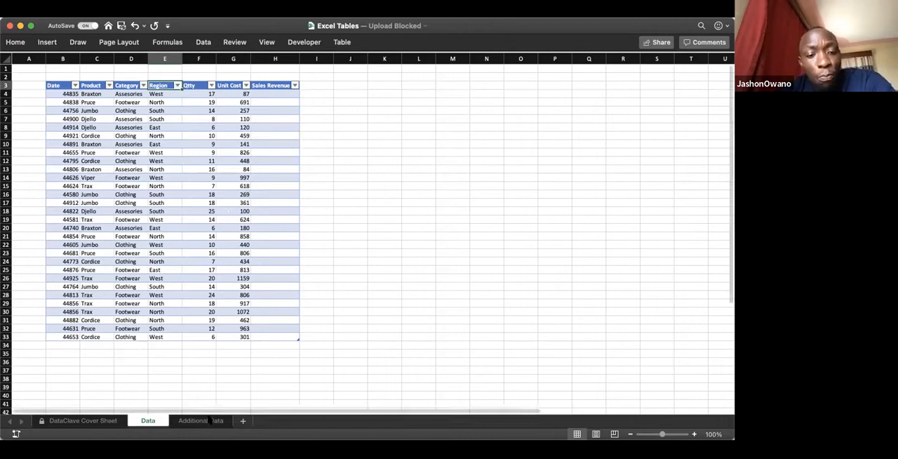
Step: Check the Additional Data sheet's records again and return to the Data sheet
left_click(211, 420)
left_click(159, 421)
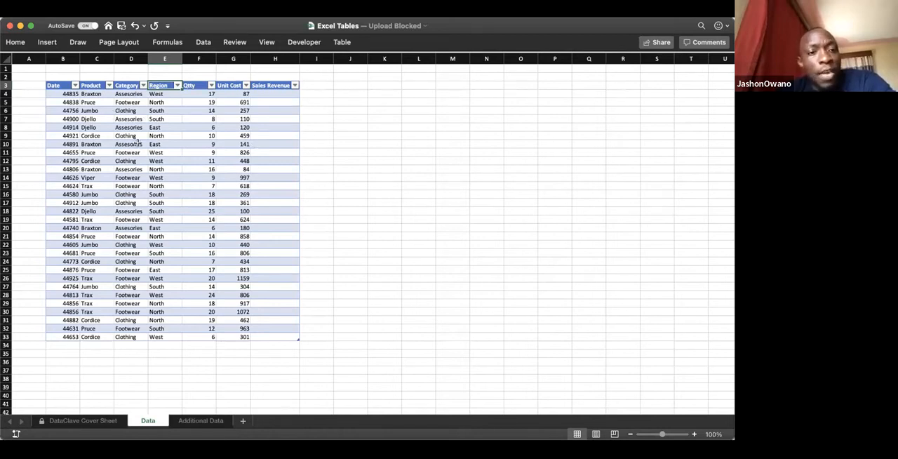
left_click(369, 142)
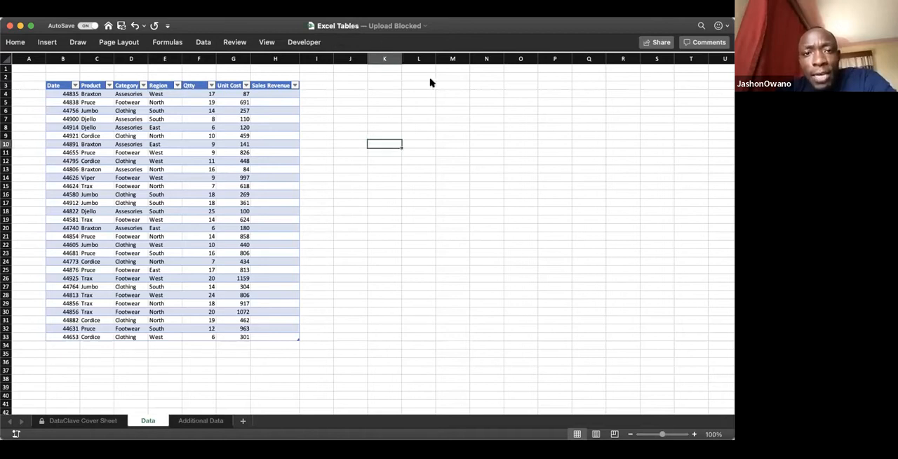
Step: Compare selections inside and outside the sales table and examine its table settings and table name
left_click(227, 152)
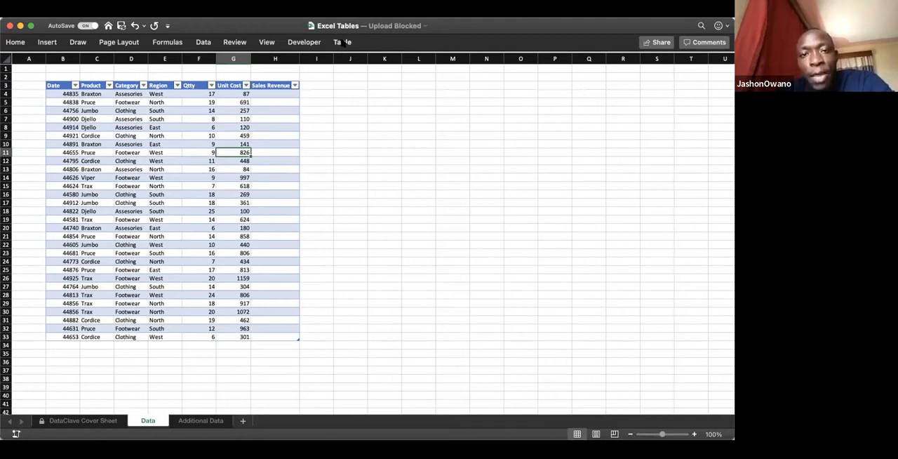
left_click(381, 125)
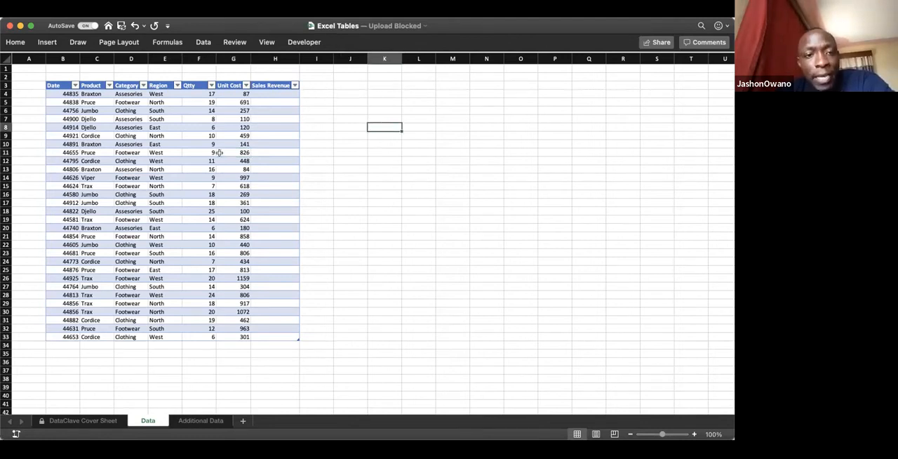
left_click(161, 170)
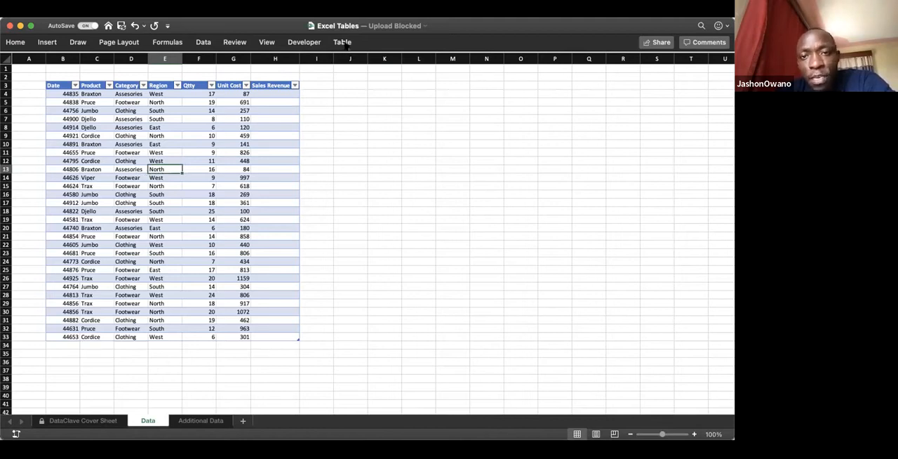
left_click(346, 44)
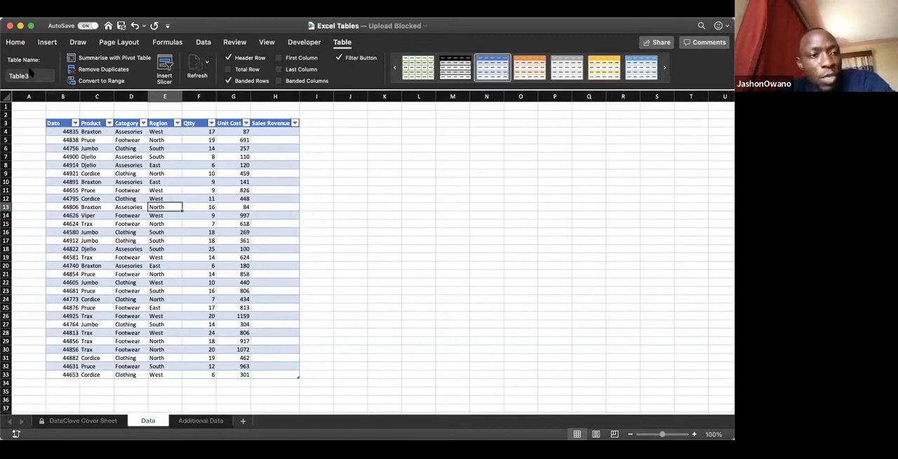
left_click_drag(10, 75, 35, 76)
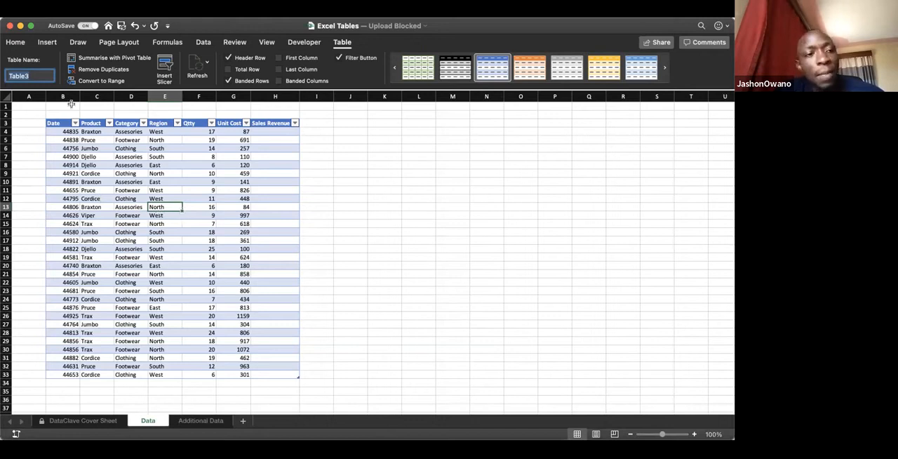
left_click(165, 208)
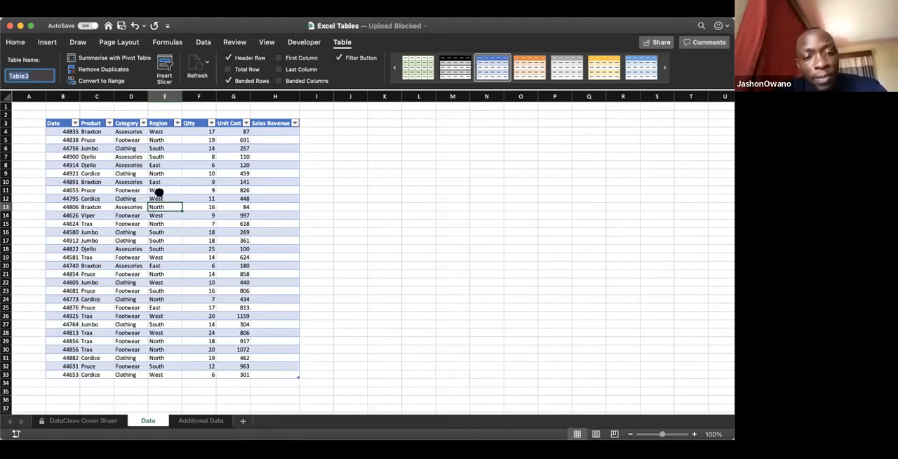
left_click(159, 192)
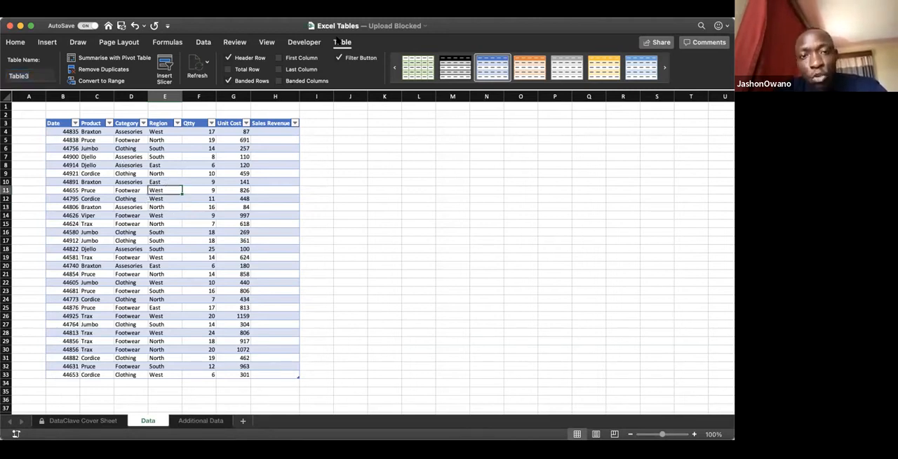
Step: Rename the sales table as Sales_Data
left_click(343, 43)
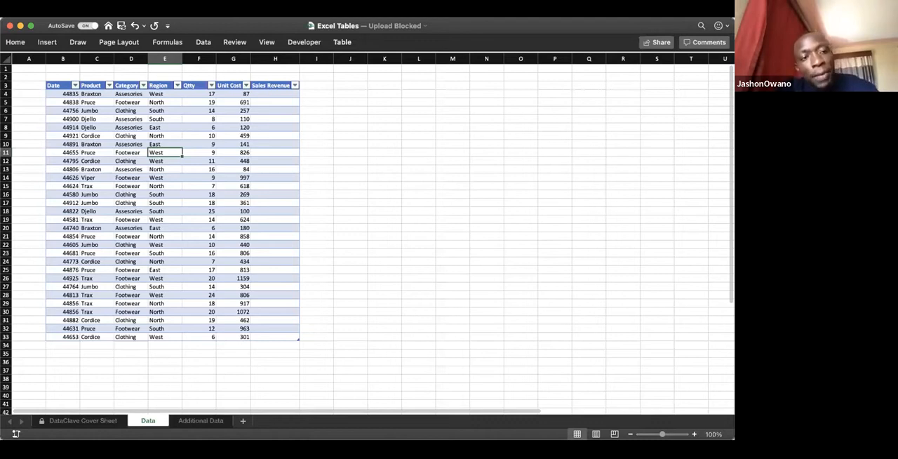
left_click(343, 42)
type("Data")
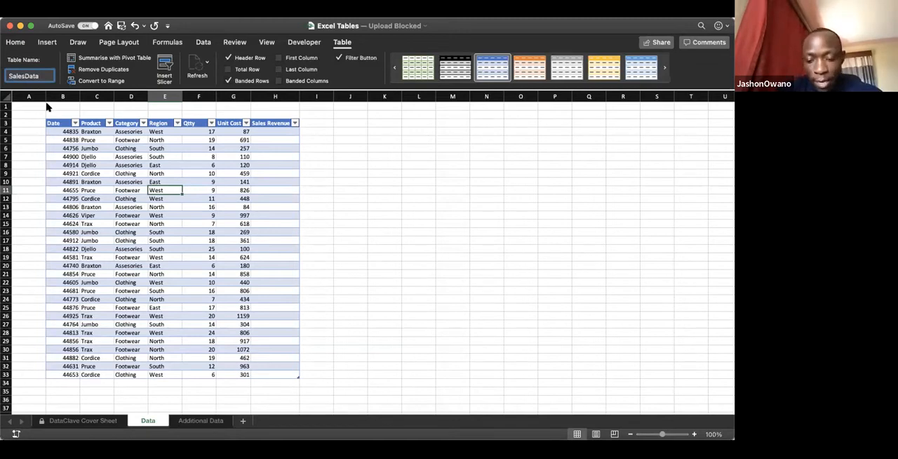
type("_")
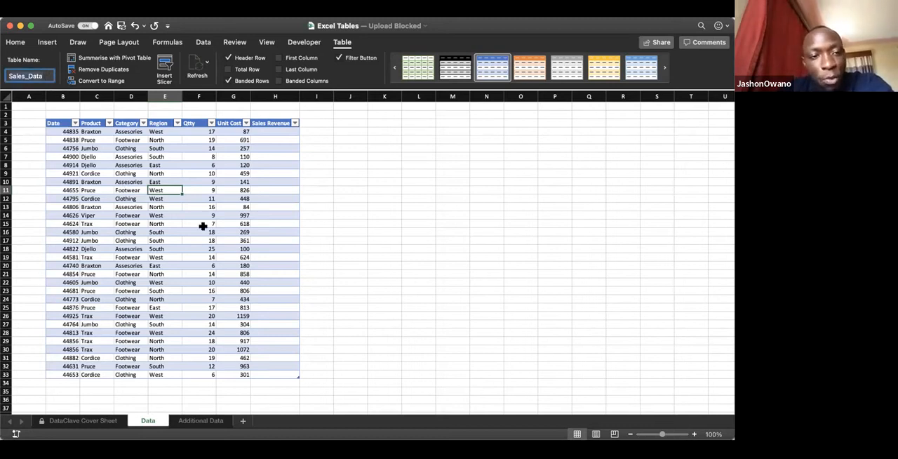
left_click(375, 240)
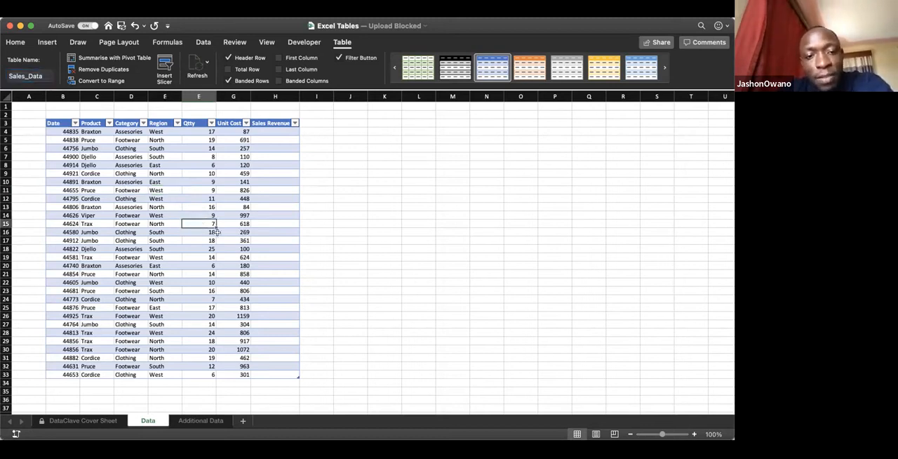
Step: Examine the Qtty and Unit Cost columns and the cells directly beneath them in row 34
left_click(235, 232)
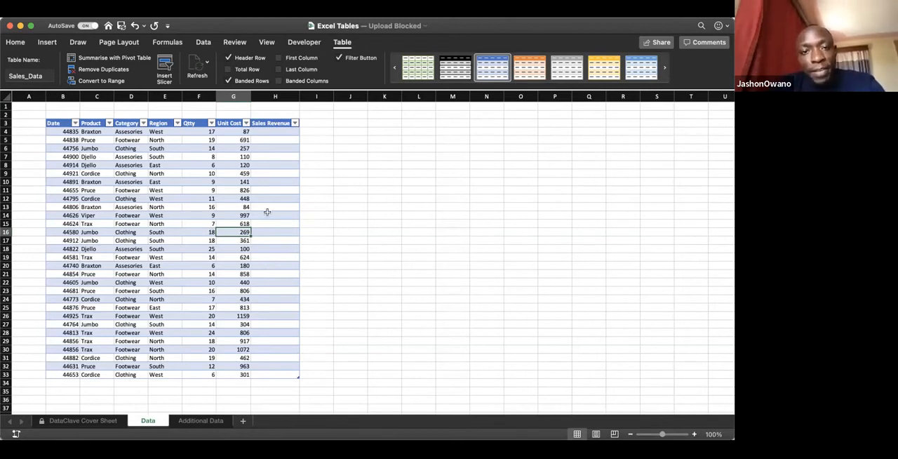
left_click(199, 223)
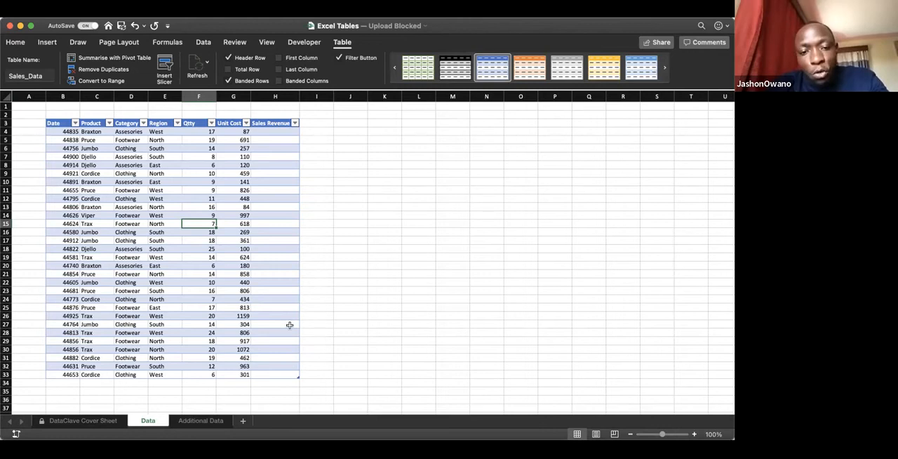
left_click(315, 324)
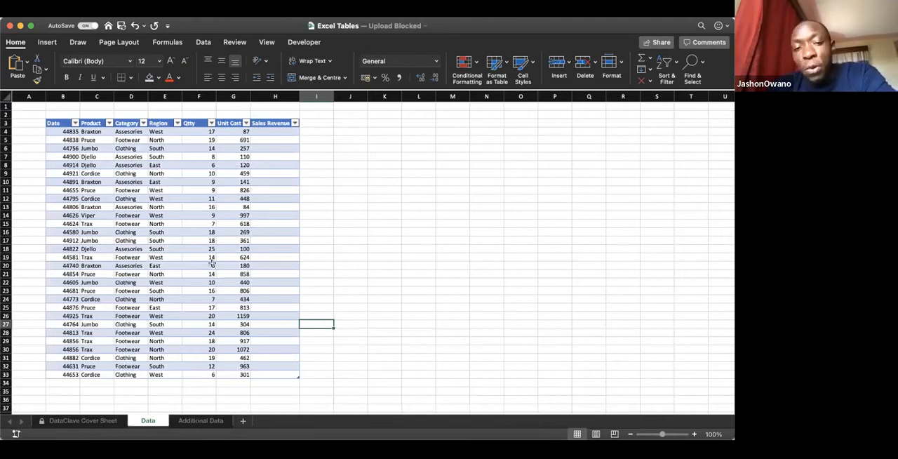
scroll(264, 203, "right", 1)
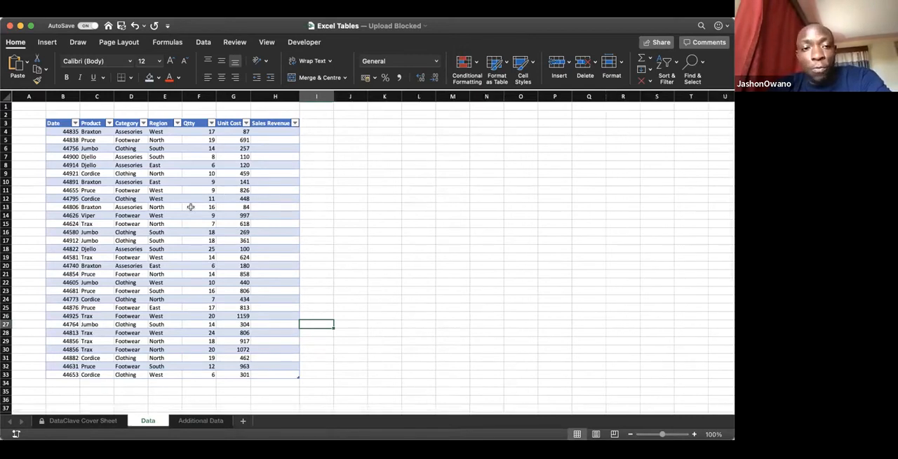
left_click(240, 380)
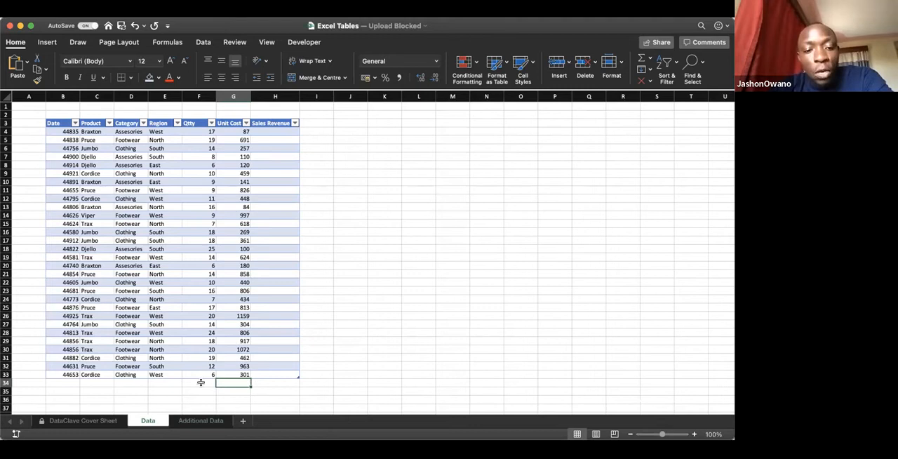
left_click(200, 382)
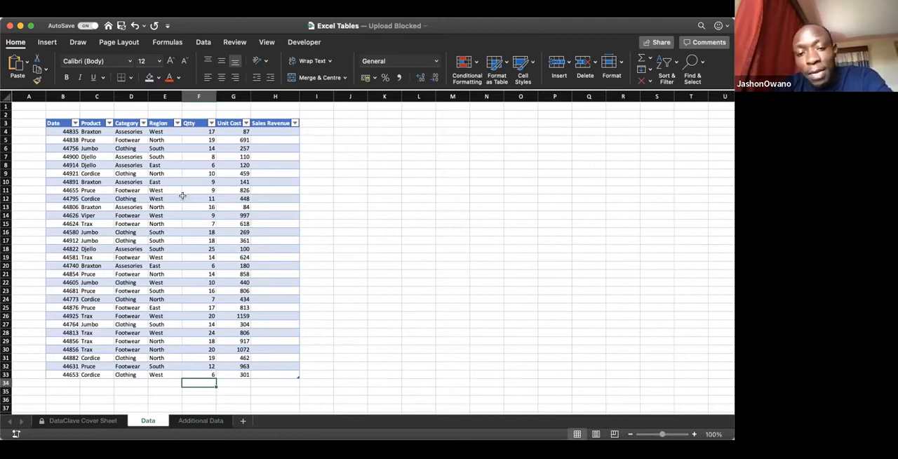
left_click(237, 382)
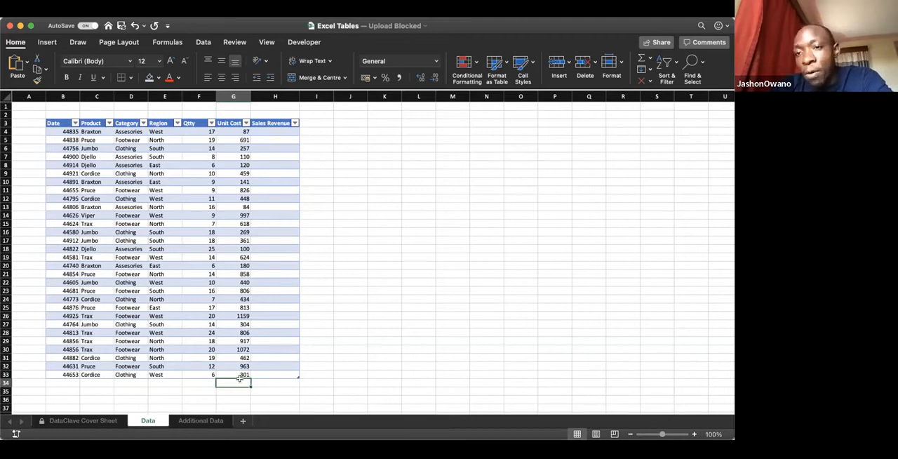
left_click(208, 379)
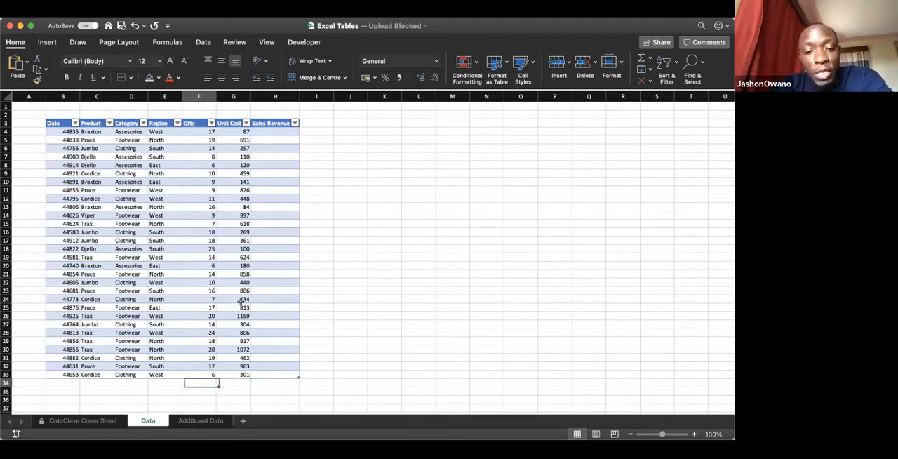
Step: Add a total row to the Sales_Data table
left_click(150, 265)
left_click(186, 188)
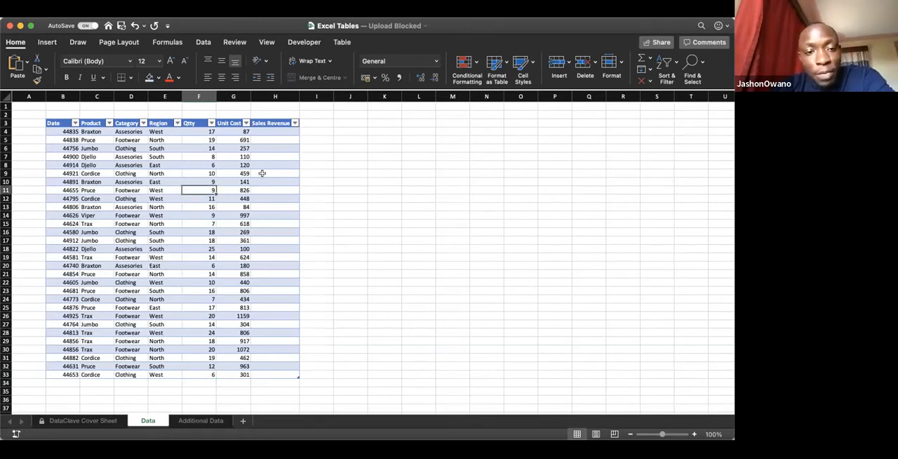
left_click(220, 183)
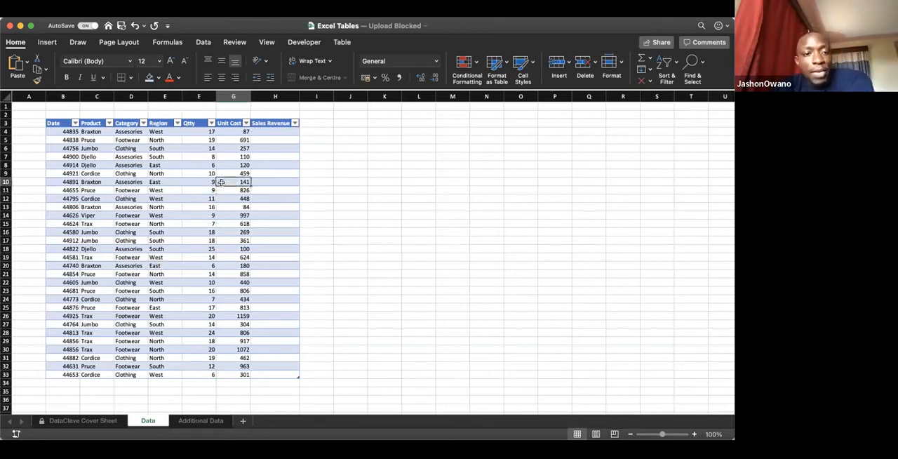
left_click(343, 43)
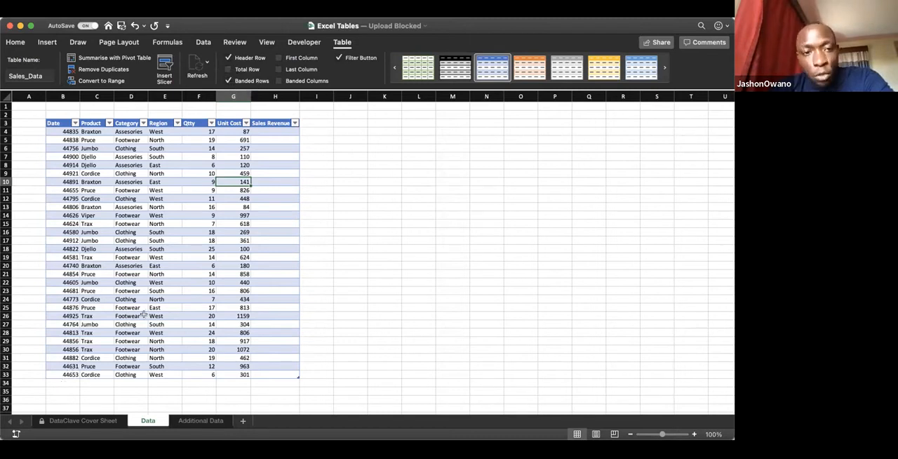
left_click(227, 70)
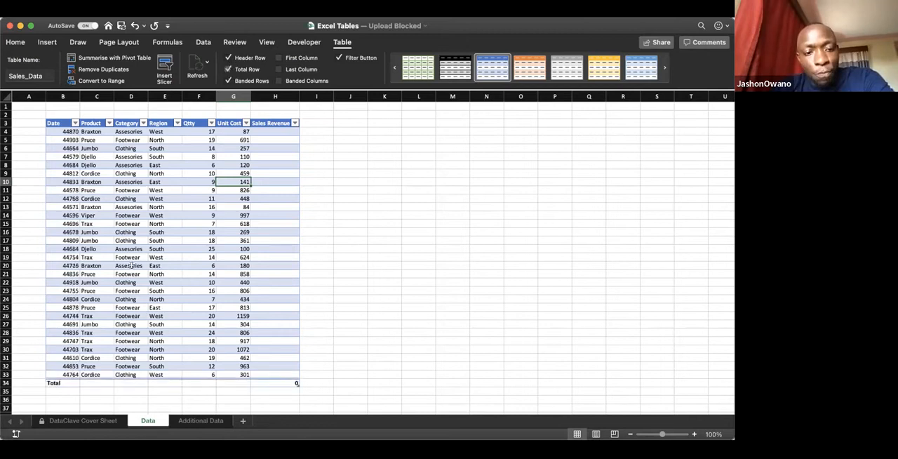
Step: Review the Total row's cells and the summary functions offered for the Sales Revenue column
left_click(7, 382)
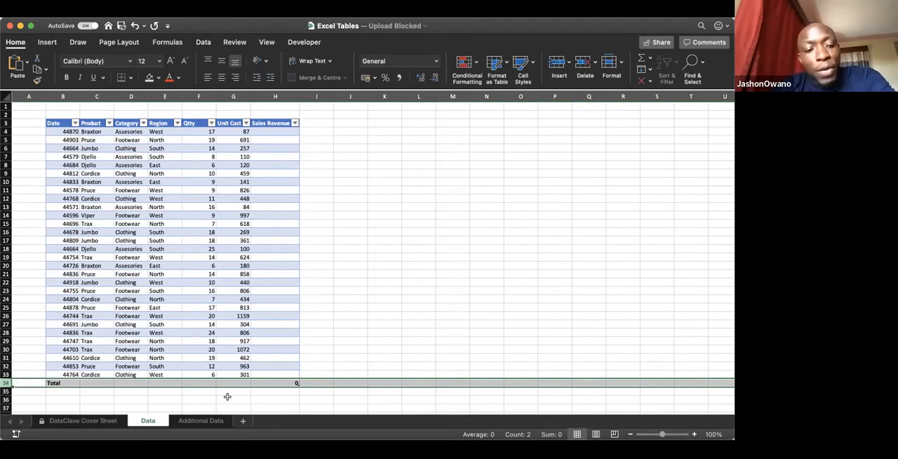
left_click(288, 382)
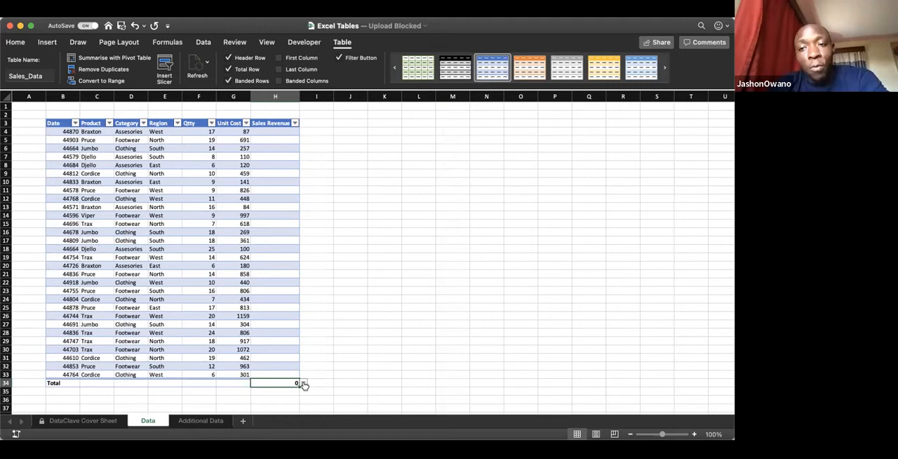
left_click(302, 383)
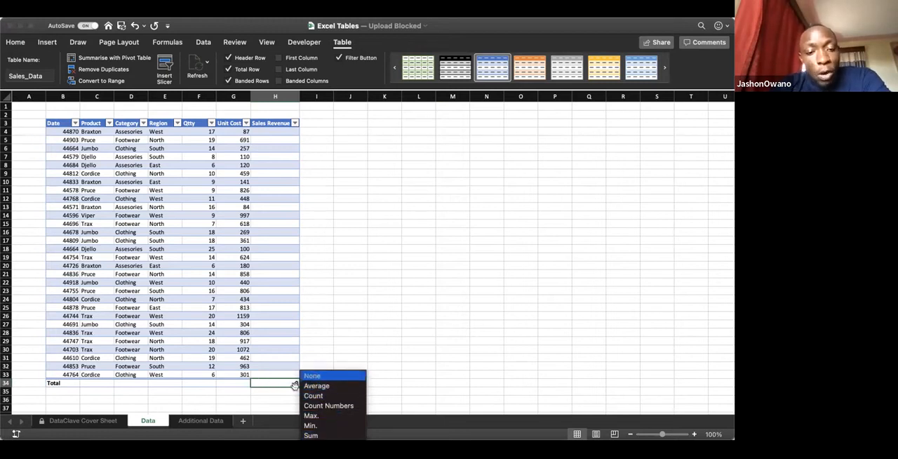
left_click(6, 383)
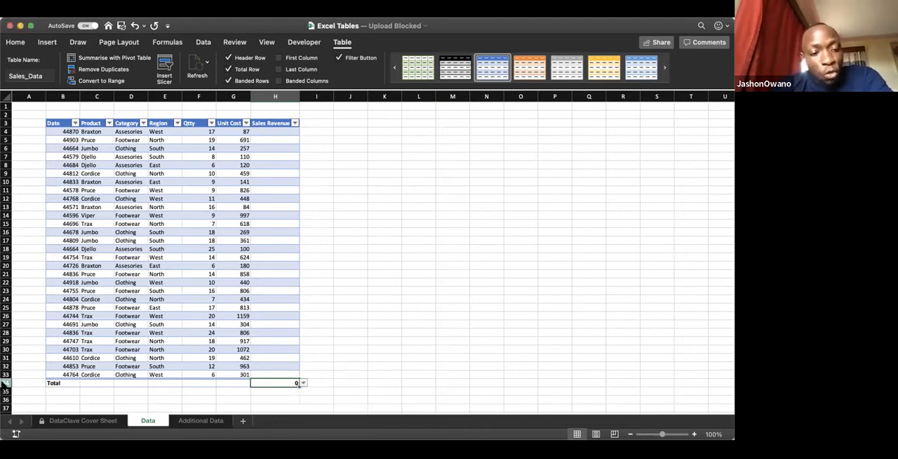
left_click(5, 383)
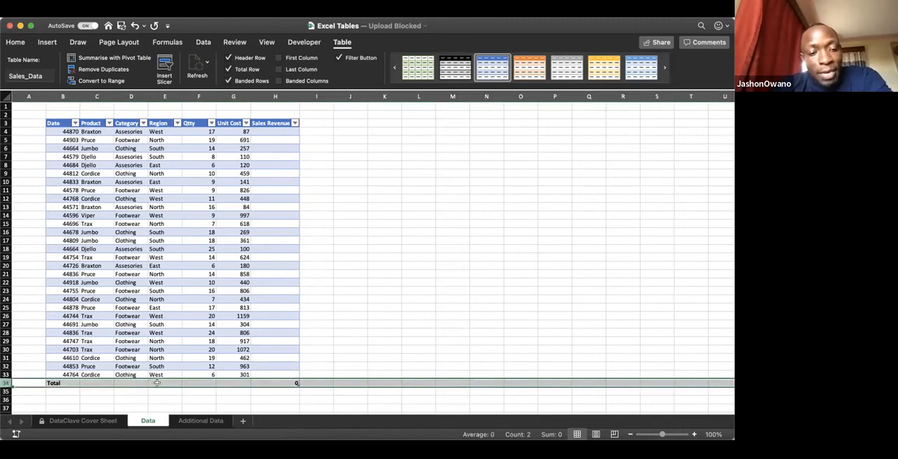
left_click(198, 382)
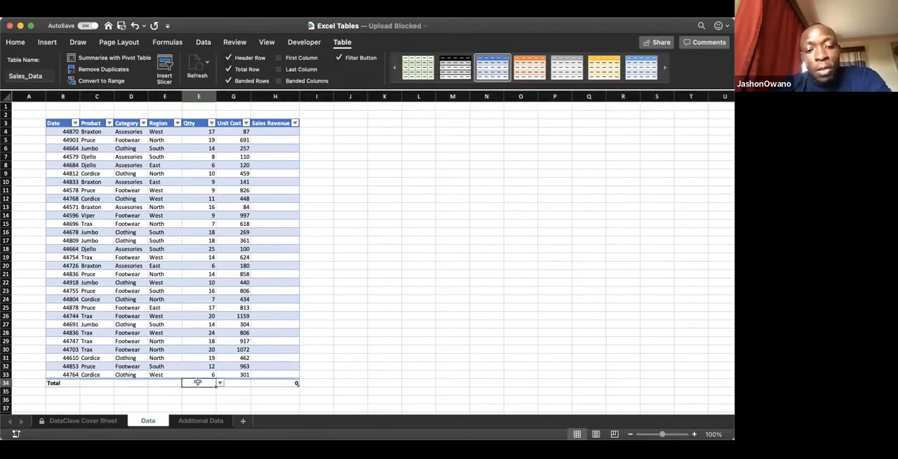
left_click(235, 382)
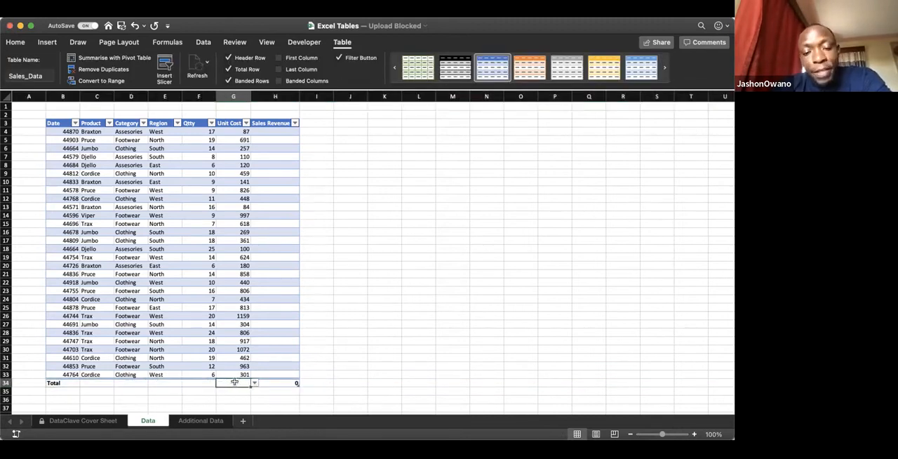
left_click(274, 382)
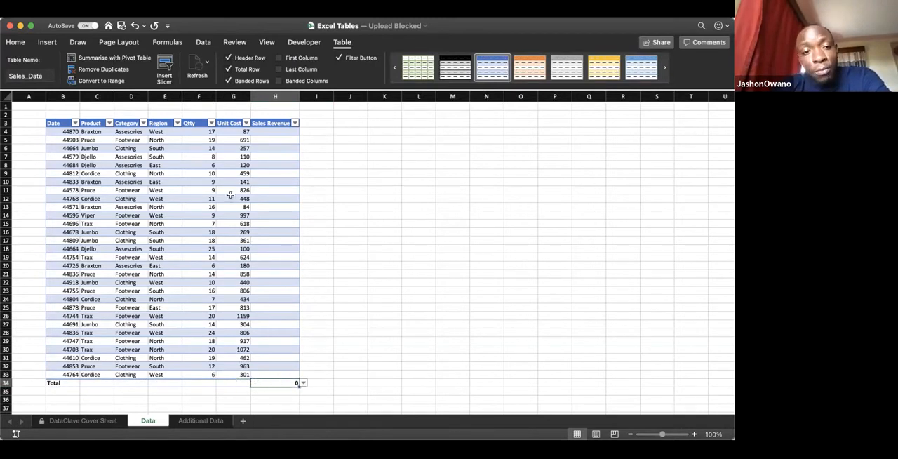
Step: Set the Unit Cost column's summary in the Total row to Average
left_click(237, 383)
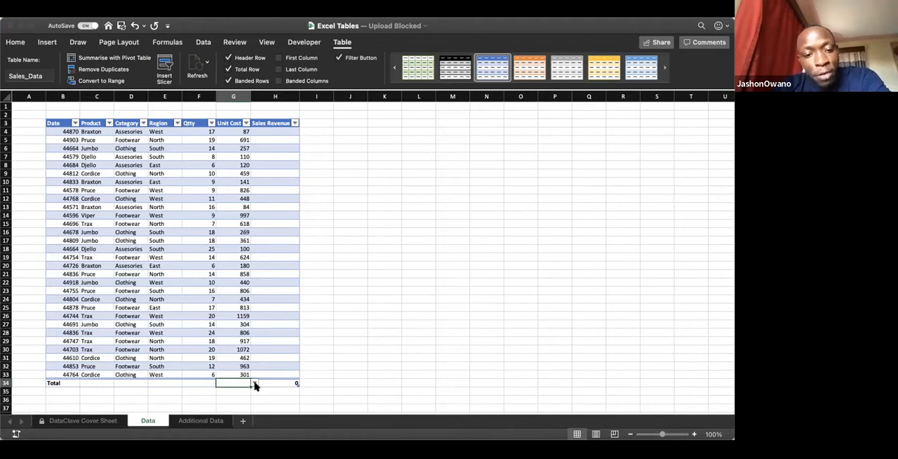
left_click(254, 383)
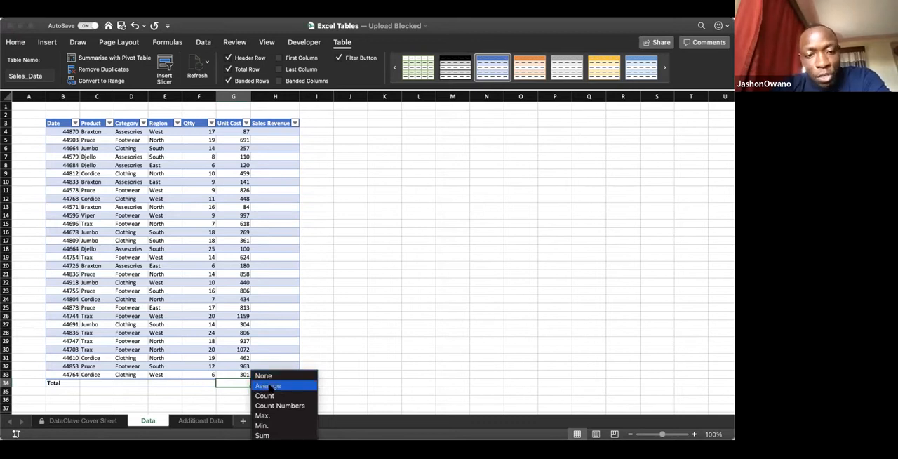
left_click(268, 386)
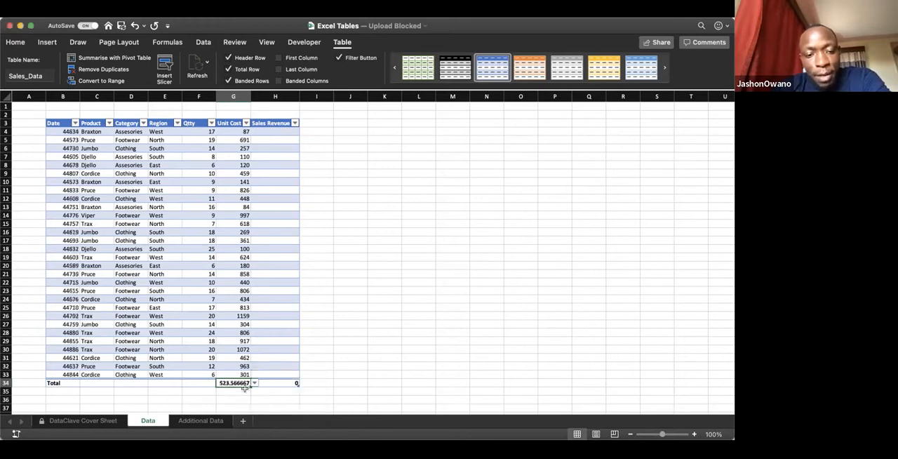
Step: Set the Qtty column's summary in the Total row to Sum and check the Qtty and Unit Cost summaries
left_click(203, 383)
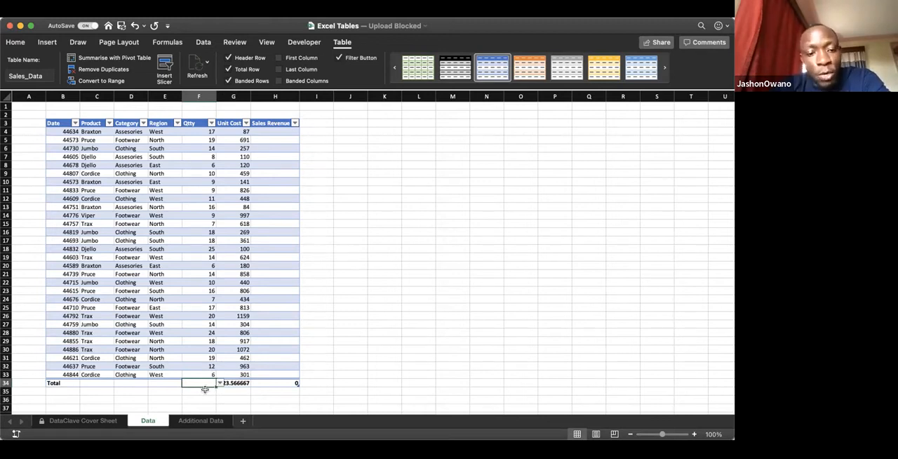
left_click(220, 383)
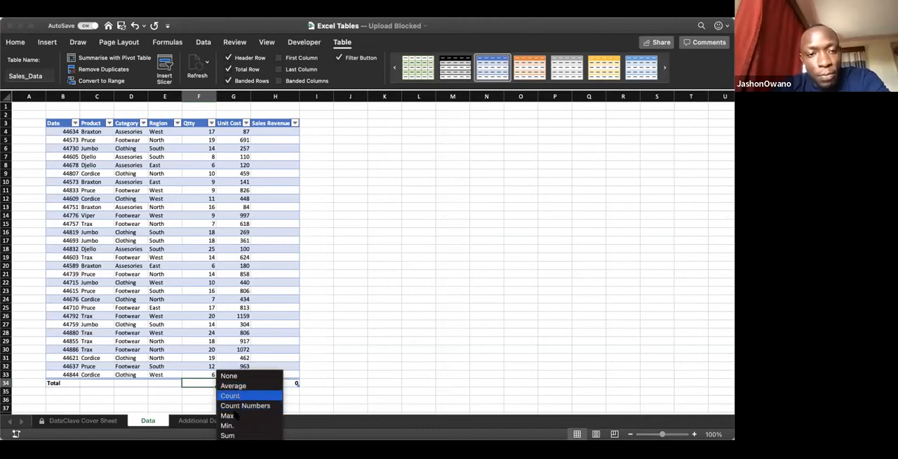
left_click(231, 435)
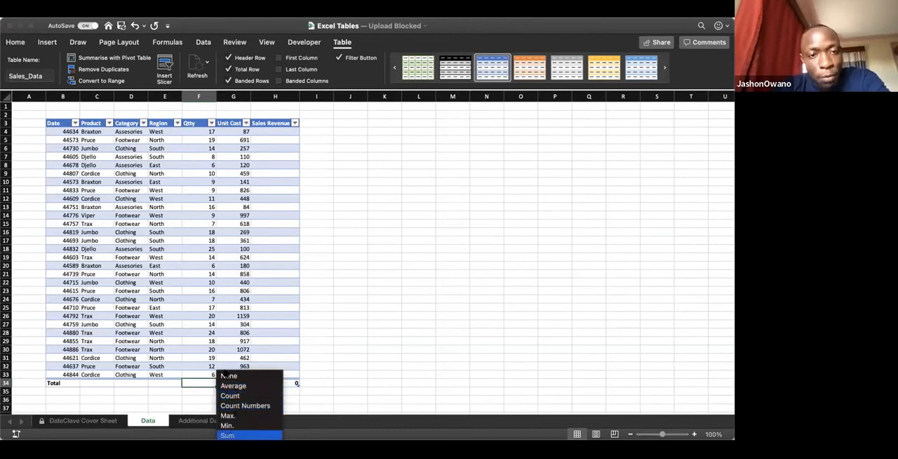
left_click_drag(197, 131, 240, 358)
left_click(240, 358)
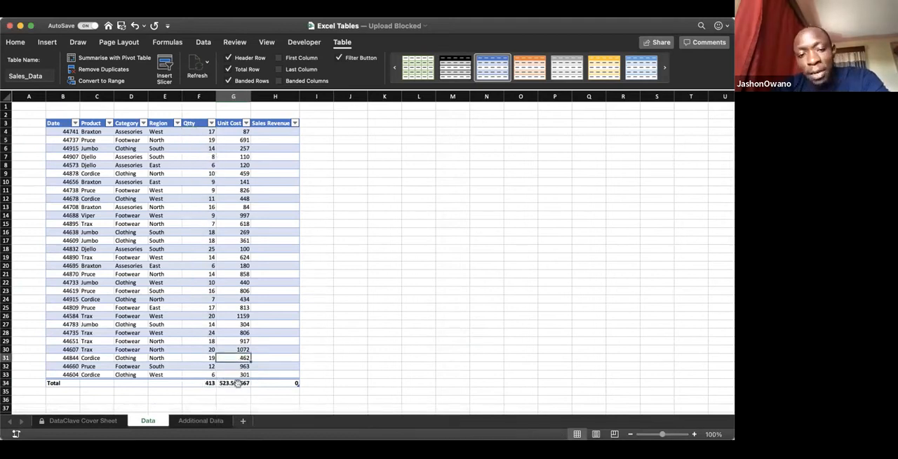
left_click(236, 383)
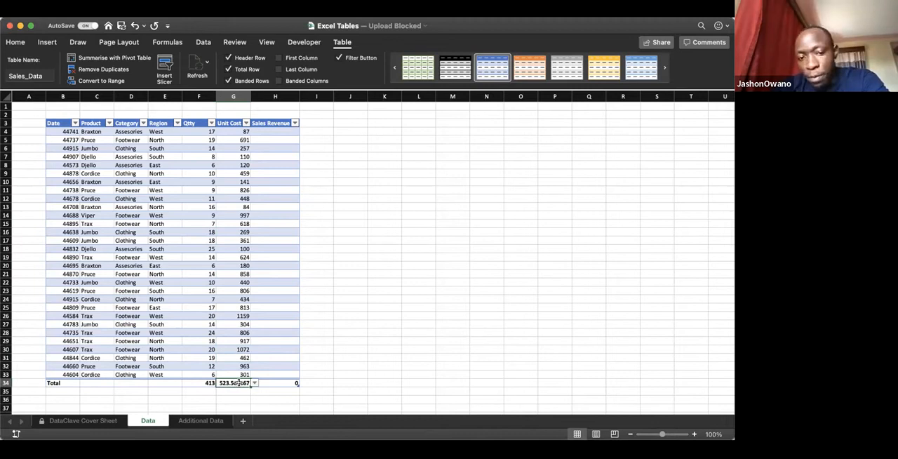
left_click(203, 382)
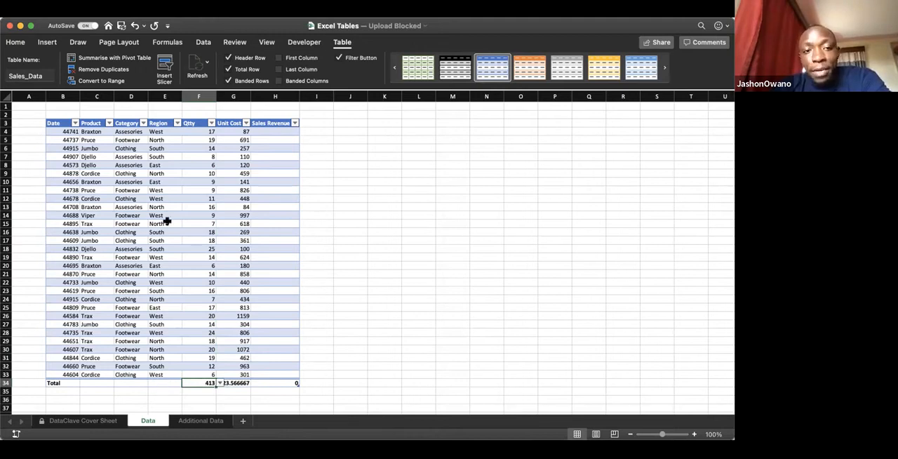
Step: Set the Region column's summary in the Total row to Count
left_click_drag(119, 131, 126, 274)
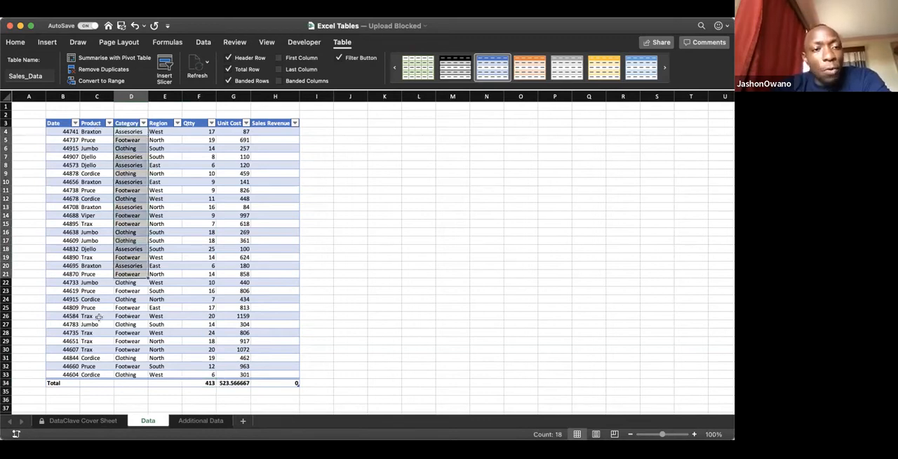
left_click(168, 381)
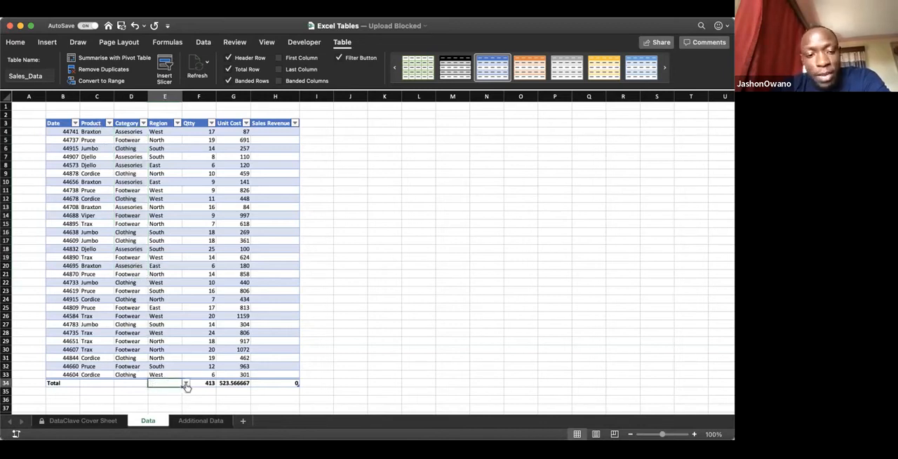
left_click(186, 384)
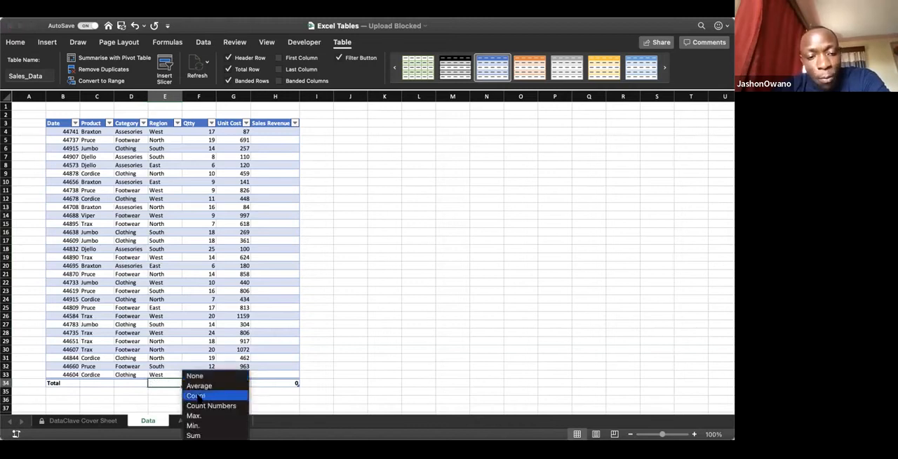
left_click(197, 397)
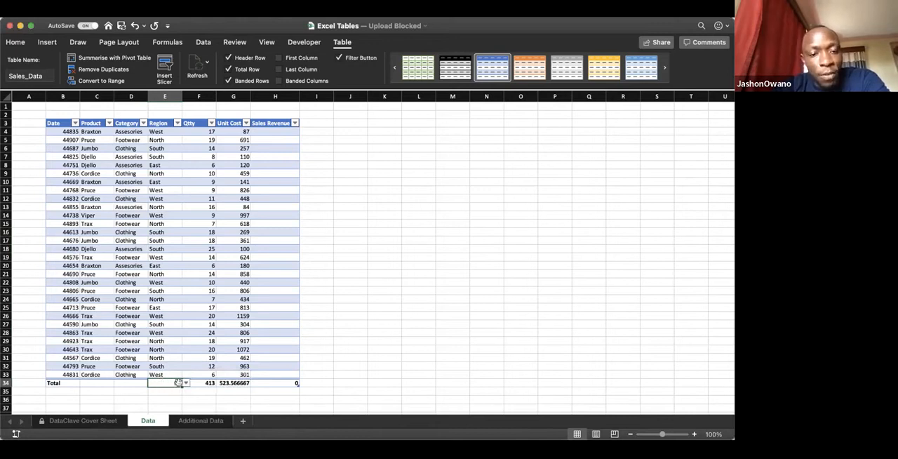
left_click(198, 399)
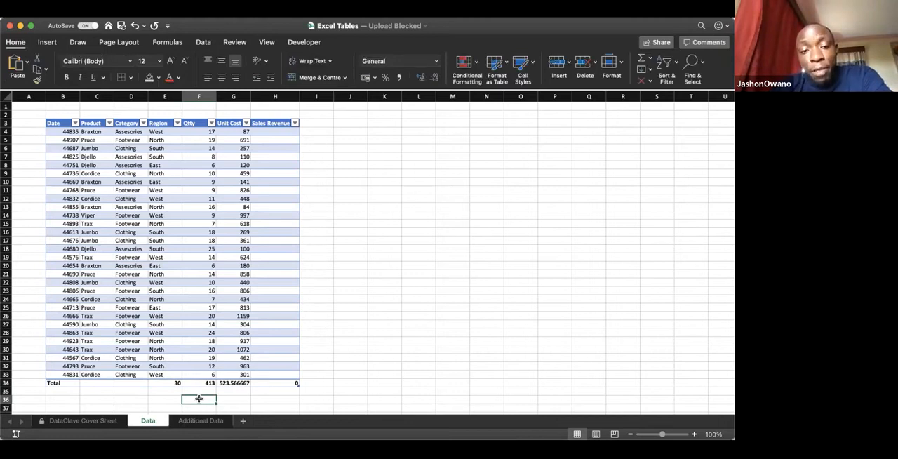
left_click(200, 372)
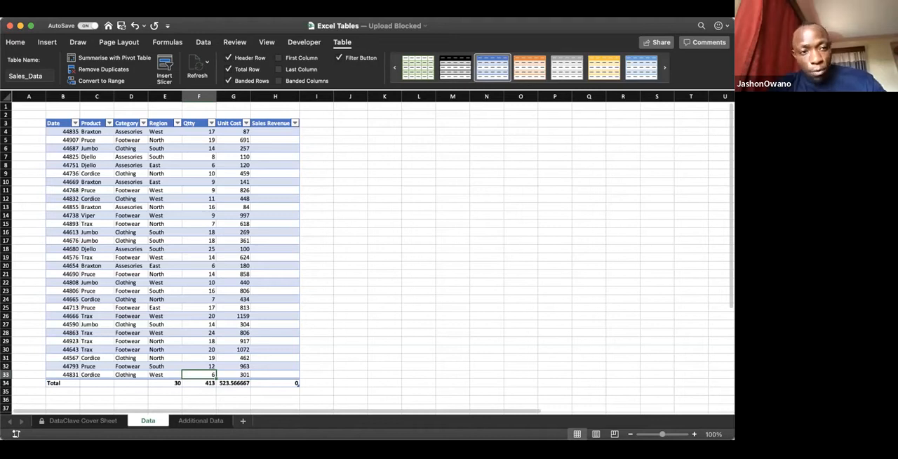
Step: Copy the records in A1:F20 of the Additional Data sheet into the Data sheet, starting at cell K4
left_click(201, 421)
key("super+c")
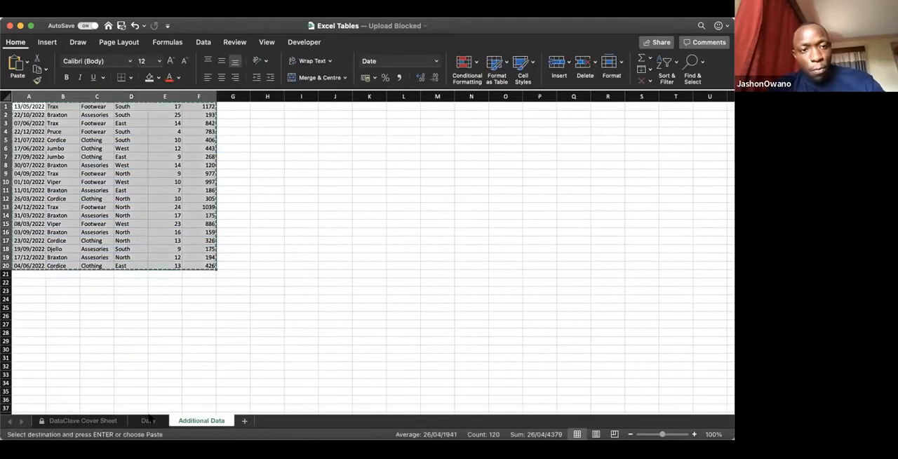
key("ctrl+Page_Up")
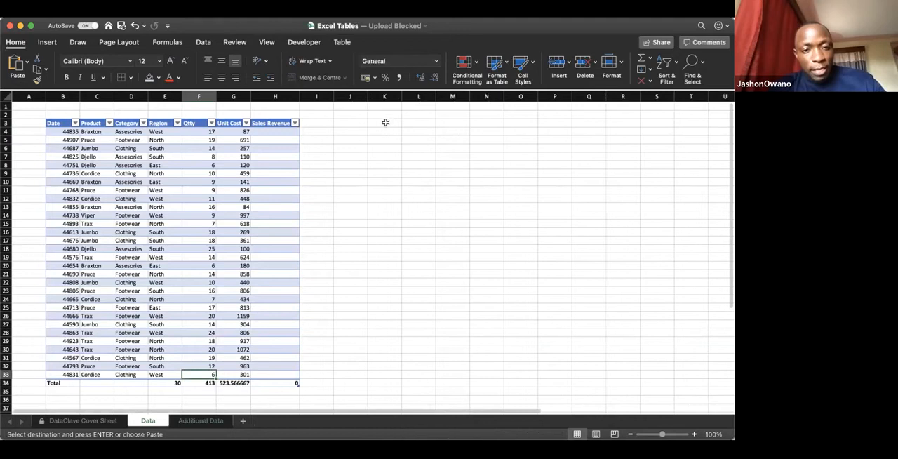
left_click(383, 132)
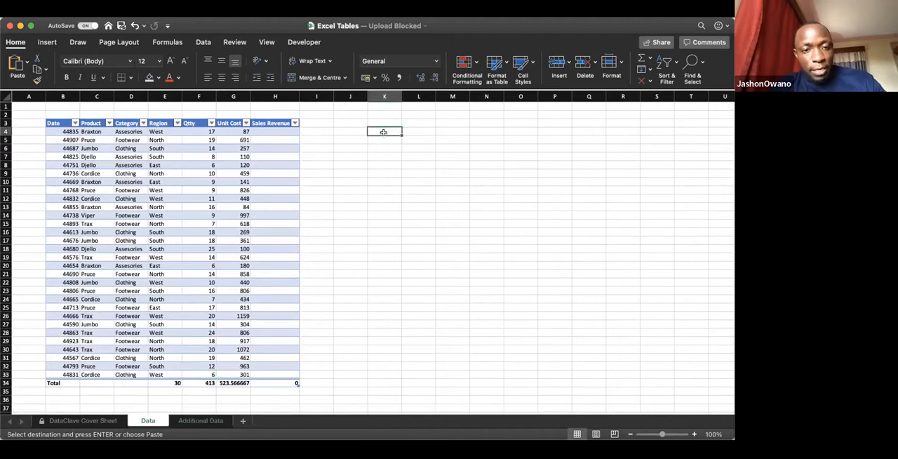
key("super+v")
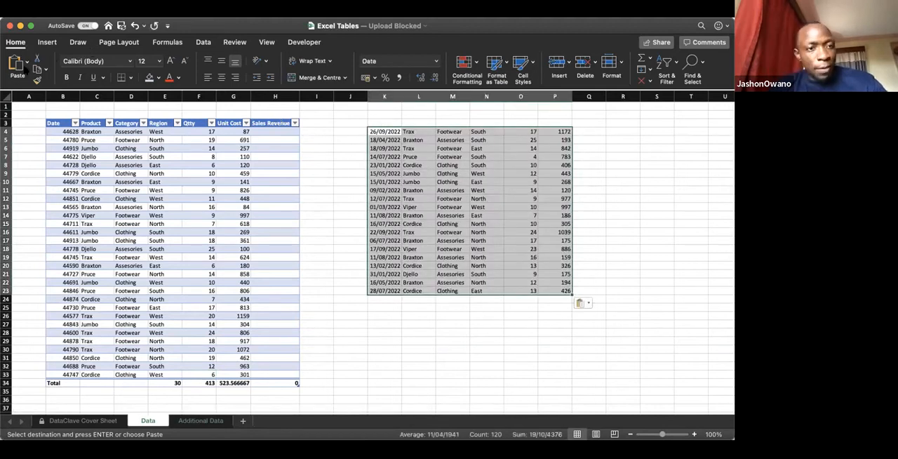
Step: Paste the table's header labels, Date through Sales Revenue, as plain text above the copied records, starting at K3
key("Up")
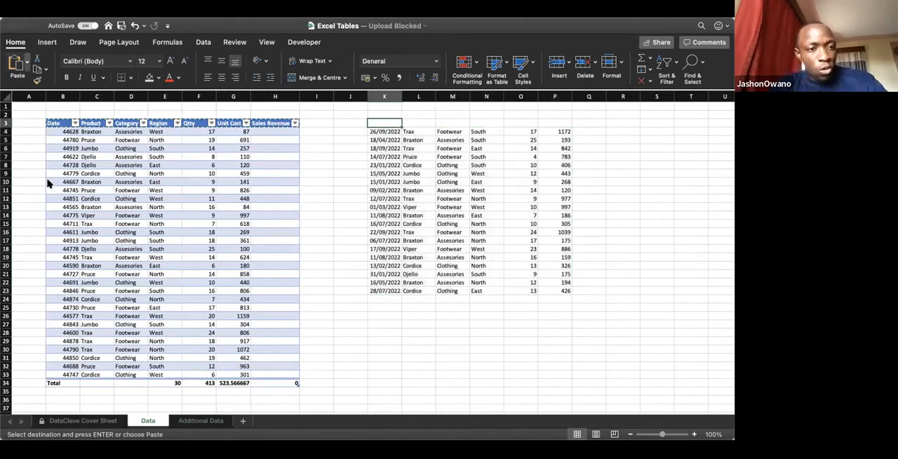
key("super+v")
left_click(522, 316)
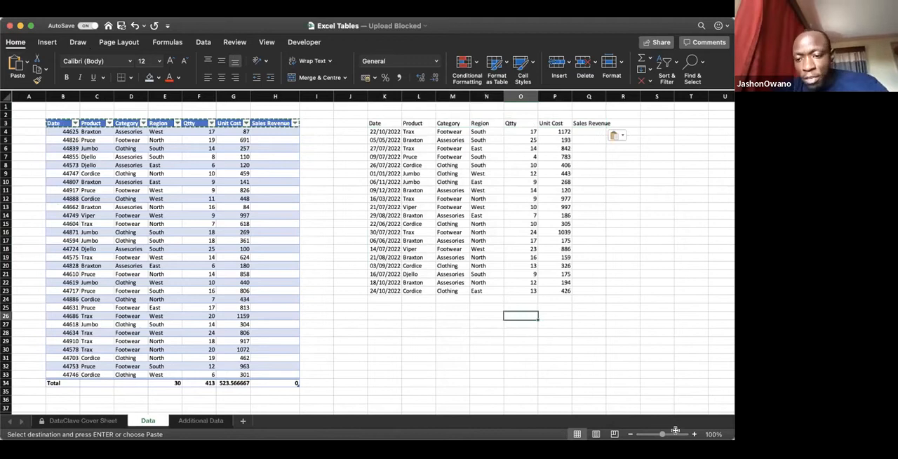
scroll(517, 375, "down", 1)
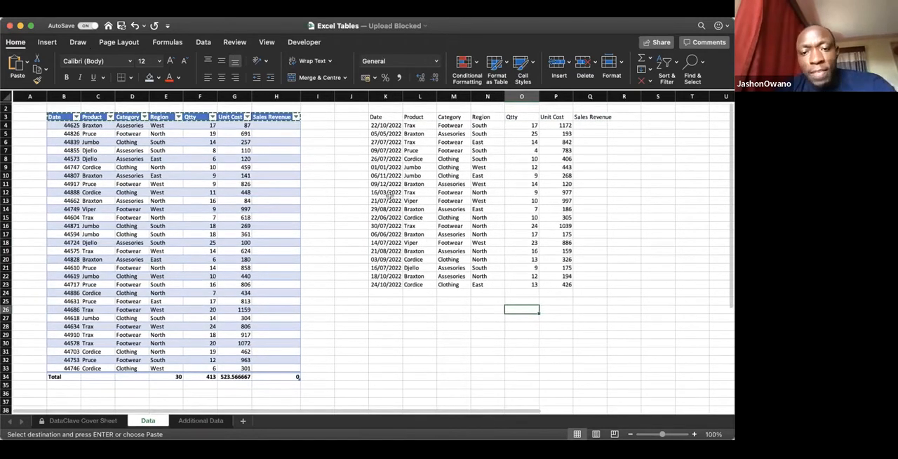
scroll(281, 210, "up", 1)
scroll(280, 210, "left", 1)
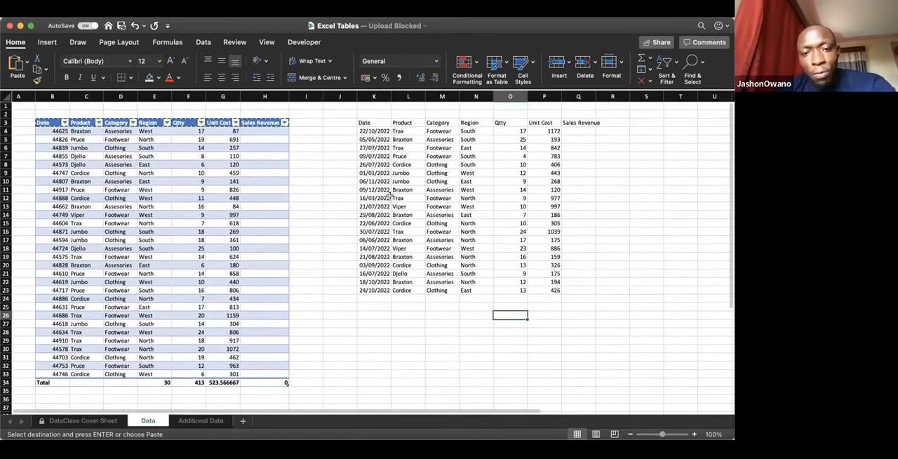
left_click(195, 217)
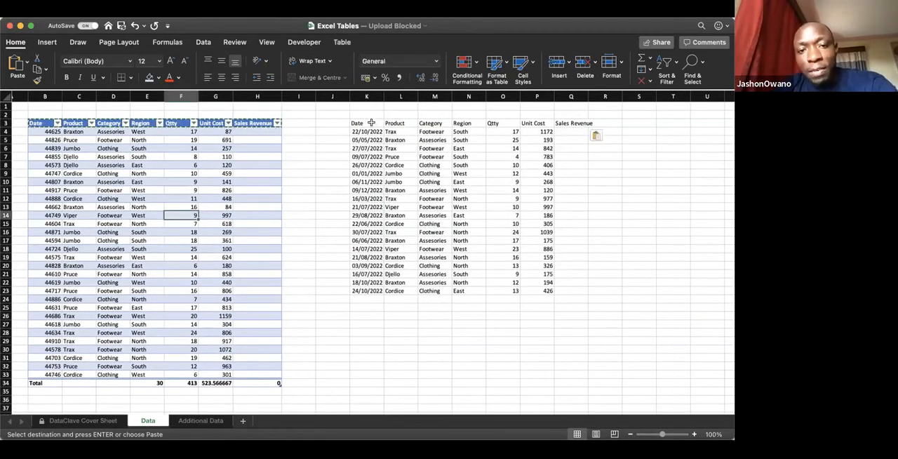
Step: Add filters to the header row of the plain data range starting at K3
left_click(372, 123)
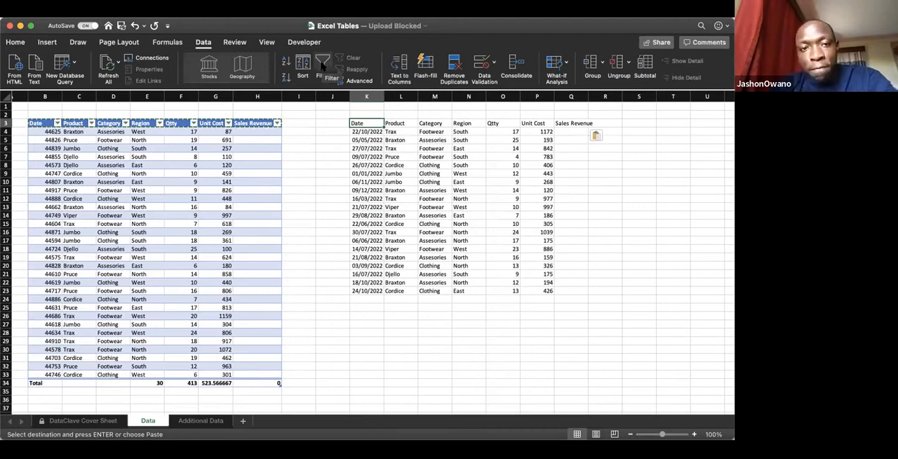
left_click(322, 64)
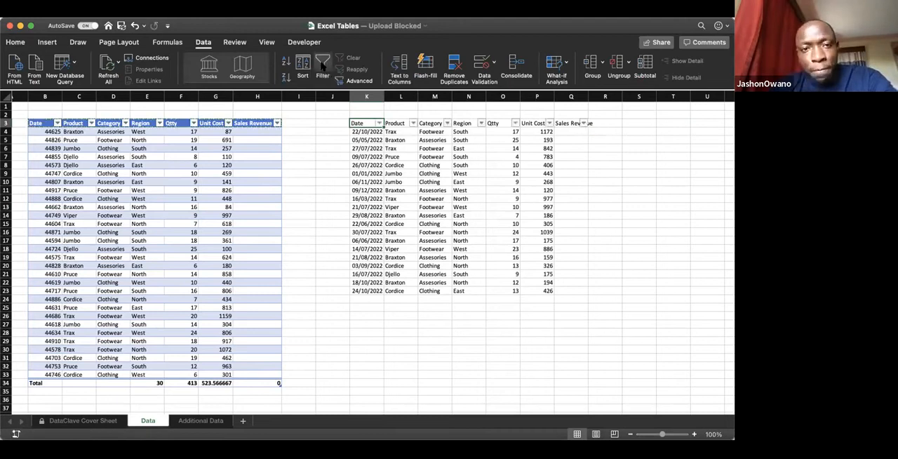
left_click(457, 172)
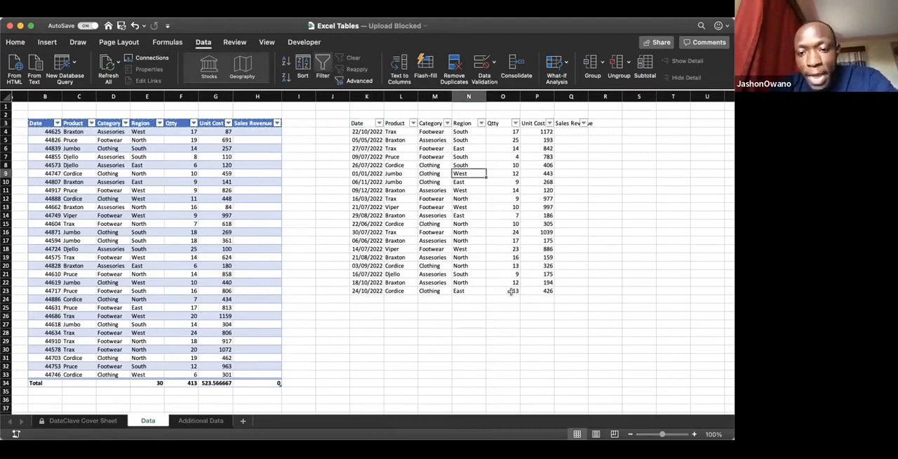
Step: Calculate the average Unit Cost of the plain range in P24 with AVERAGE over P4:P23
left_click(217, 383)
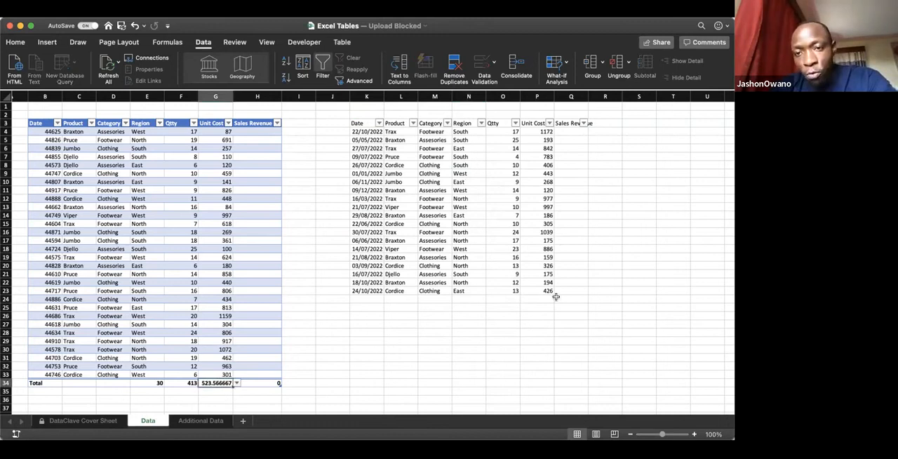
left_click(539, 300)
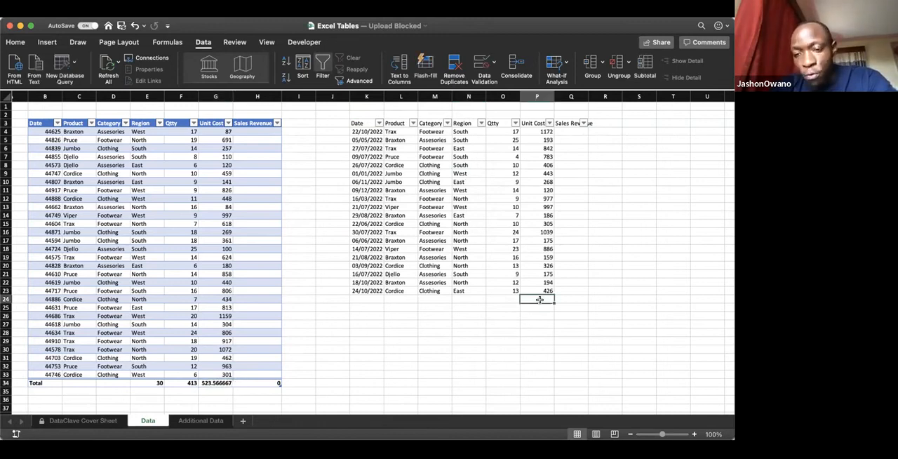
key("Right")
key("Right")
key("Left")
key("Left")
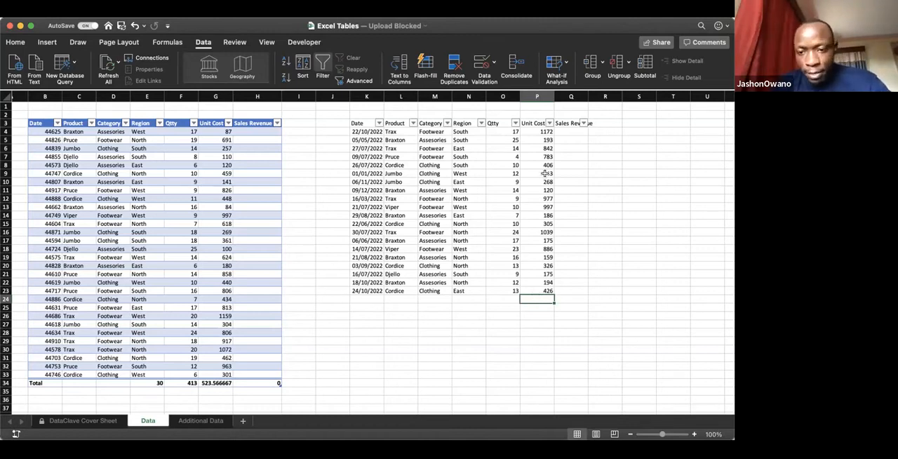
type("=AVERAGE(")
left_click_drag(540, 132, 539, 289)
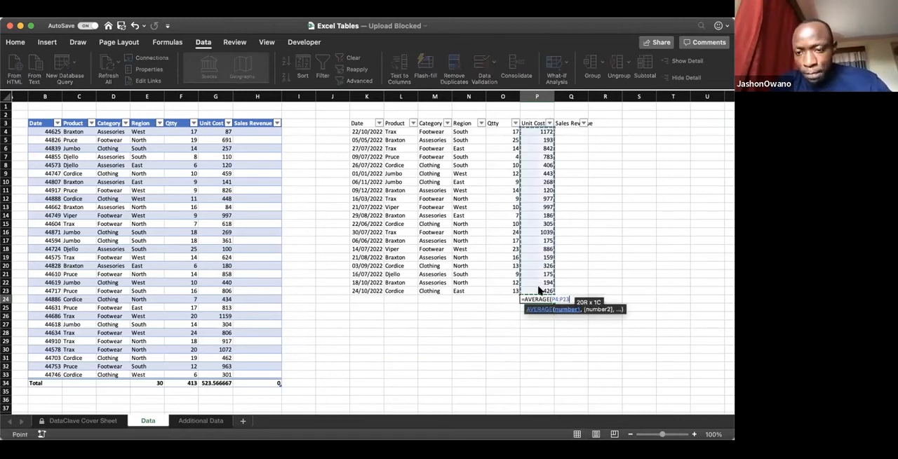
key("Return")
Step: Total the plain range's Qtty column in O24 with SUM over O4:O23
left_click(510, 299)
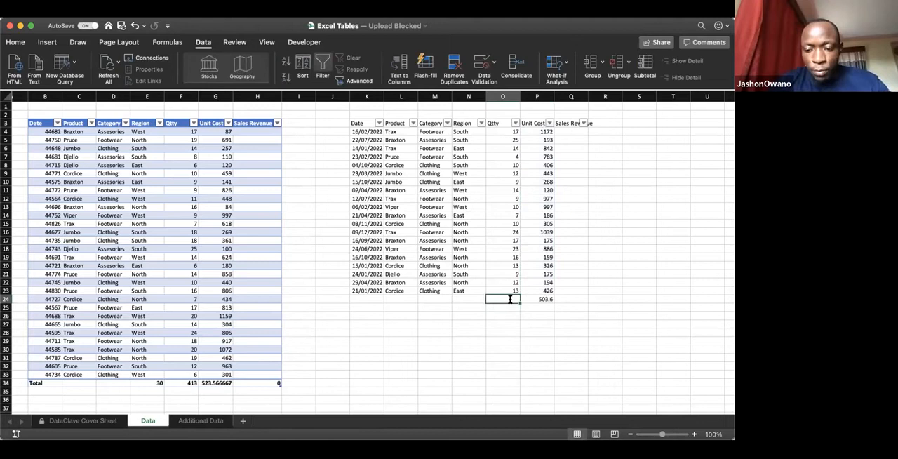
type("=sum(")
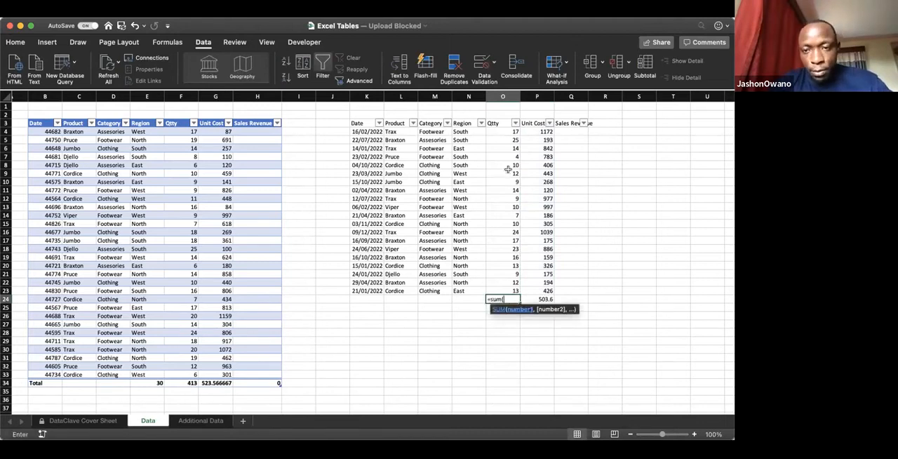
left_click_drag(502, 131, 499, 292)
key("Return")
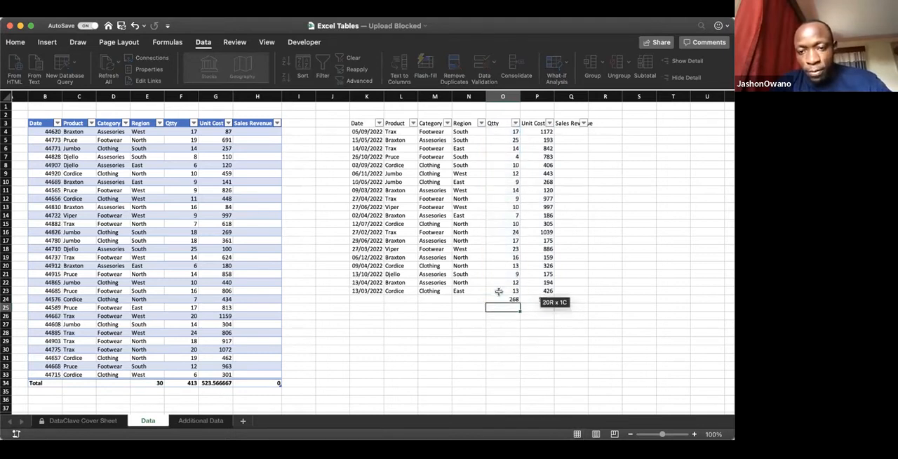
Step: Count the plain range's Category entries in M24 with COUNTA over M4:M23
left_click(440, 299)
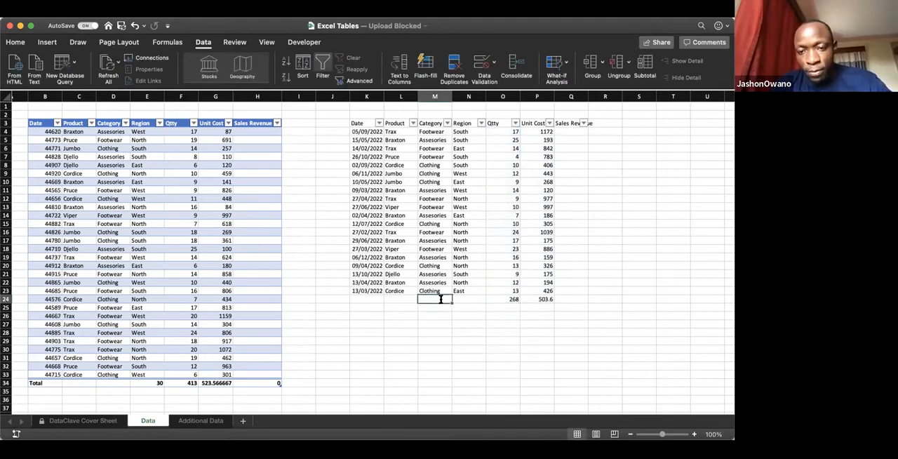
type("=")
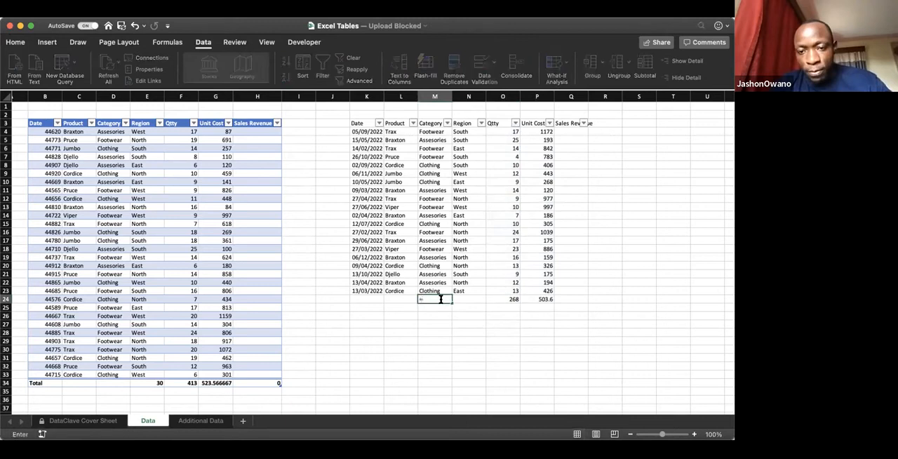
type("count")
key("Down")
key("Down")
key("Tab")
left_click_drag(434, 135, 435, 290)
key("Return")
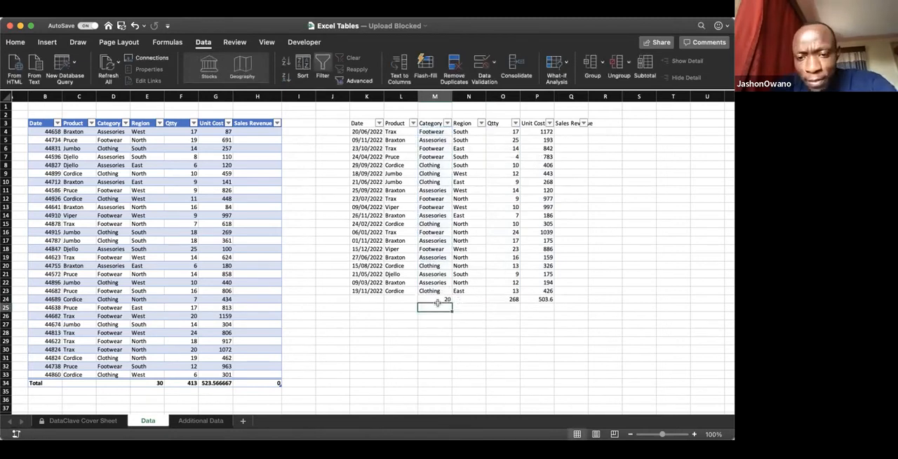
Step: Label the plain range's summary row by entering Total in K24
left_click(362, 297)
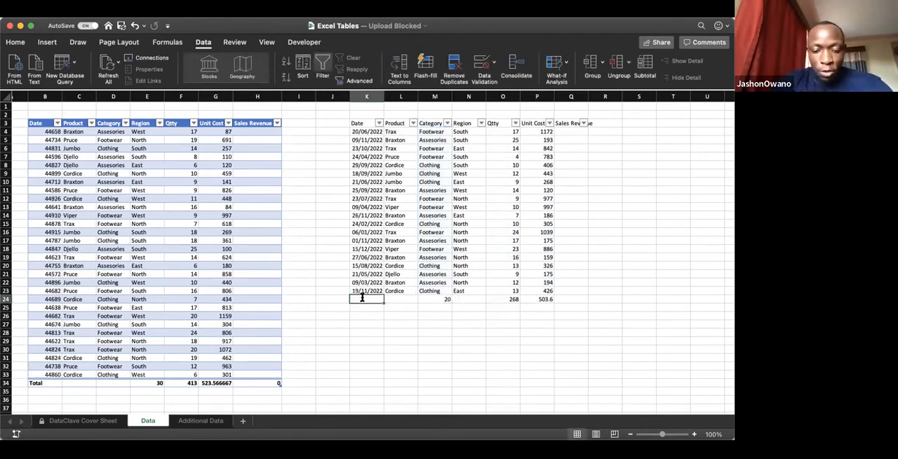
type("Total")
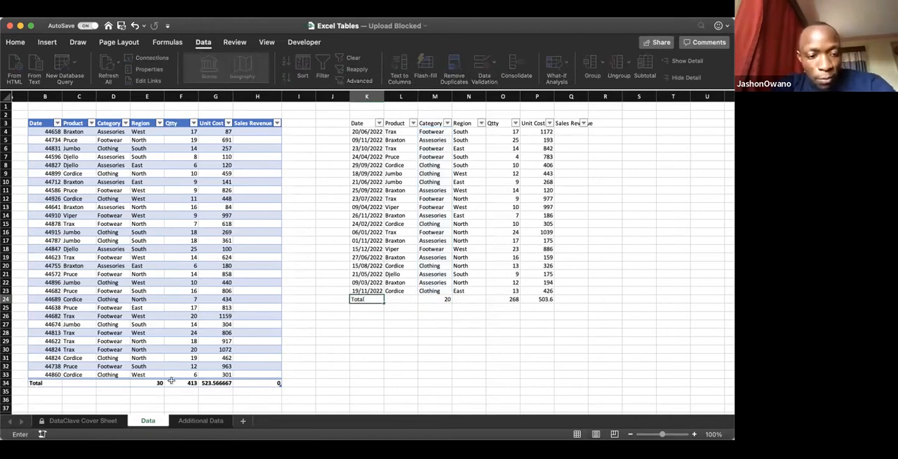
left_click(435, 315)
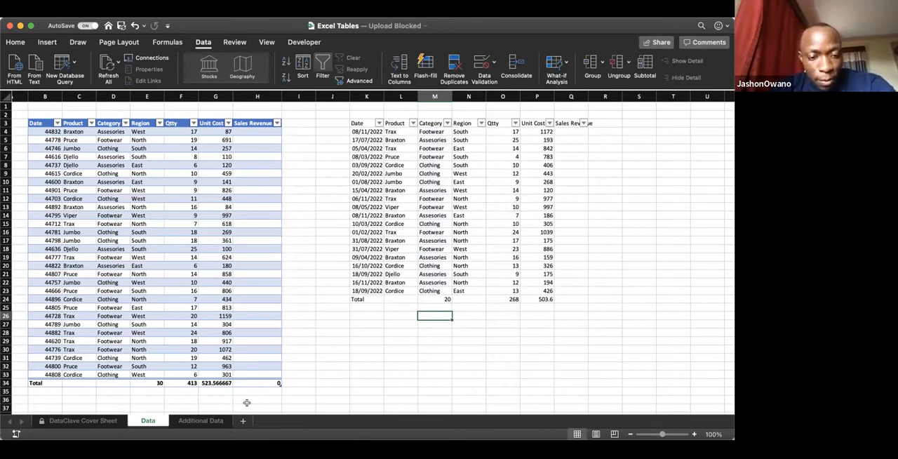
Step: Copy the table's Total row results from E34:H34 into row 36, starting at E36
left_click_drag(155, 382, 265, 380)
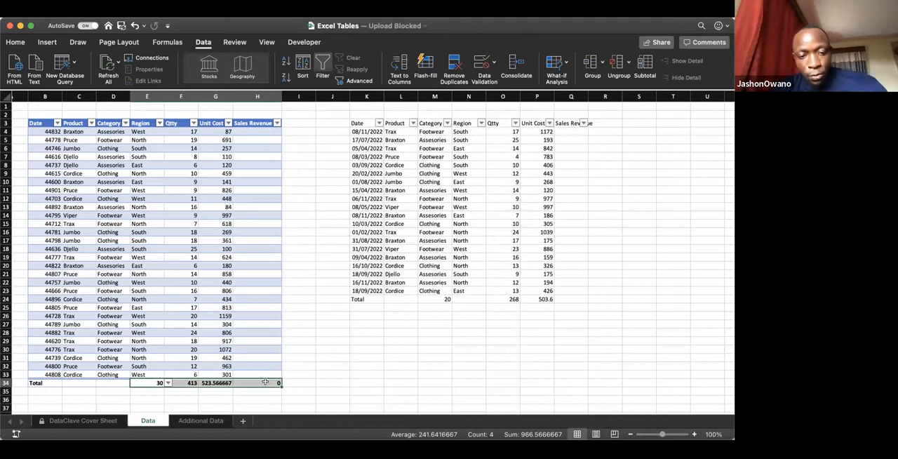
key("super+c")
left_click(152, 398)
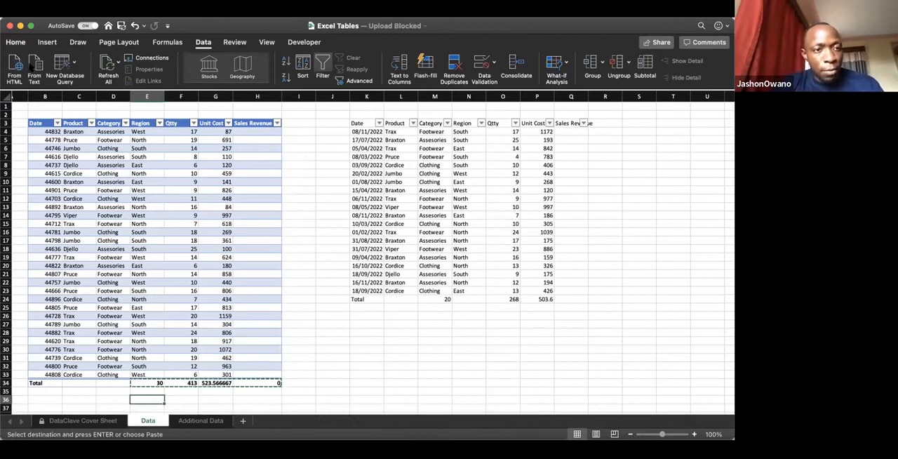
left_click(15, 42)
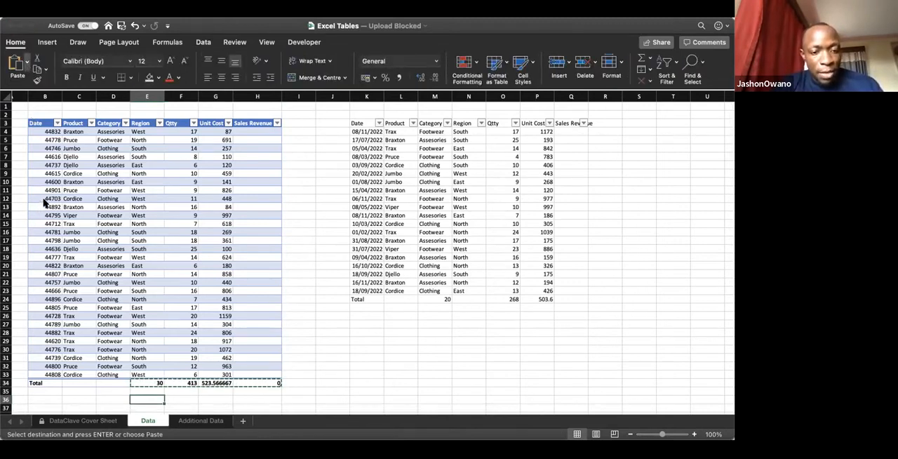
key("super+v")
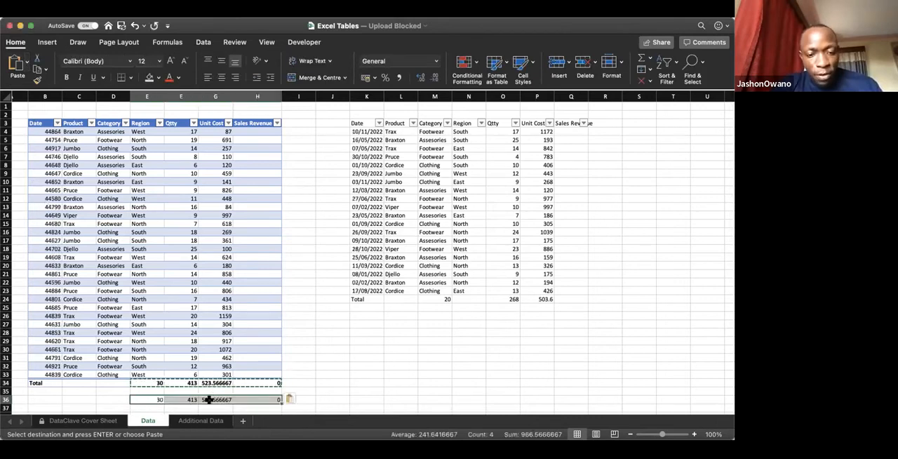
Step: Copy the plain range's totals from M24:P24 below the range and place the copy in M36:P36
left_click_drag(447, 298, 538, 299)
key("super+c")
key("Down")
key("Down")
key("Down")
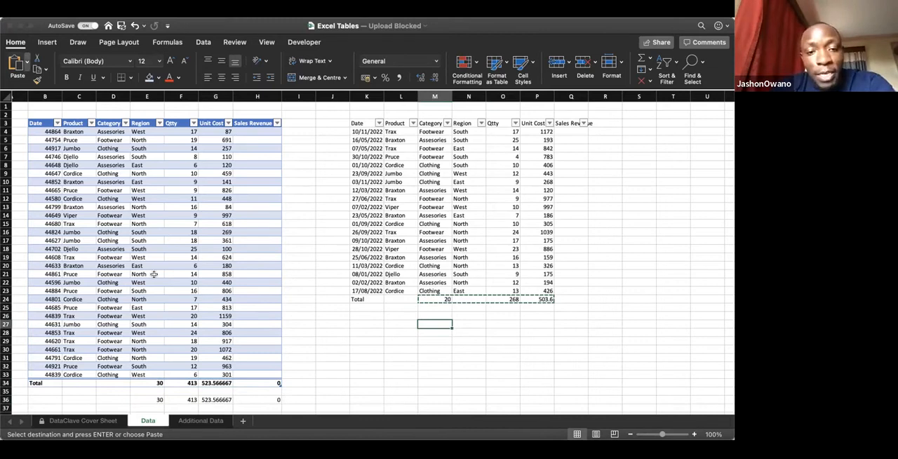
key("super+v")
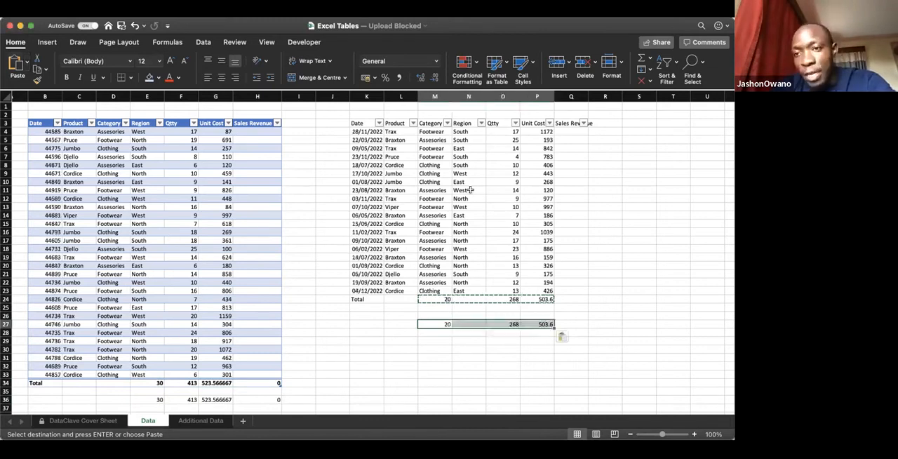
left_click(468, 366)
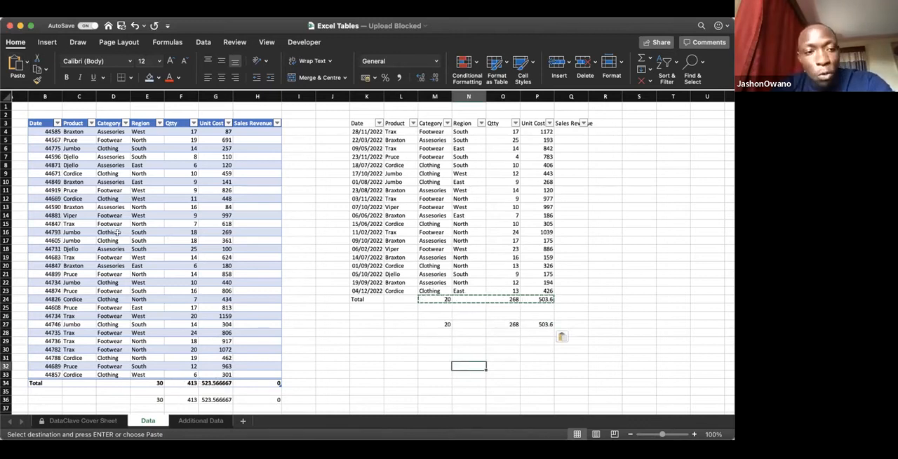
left_click_drag(421, 324, 543, 399)
left_click(503, 374)
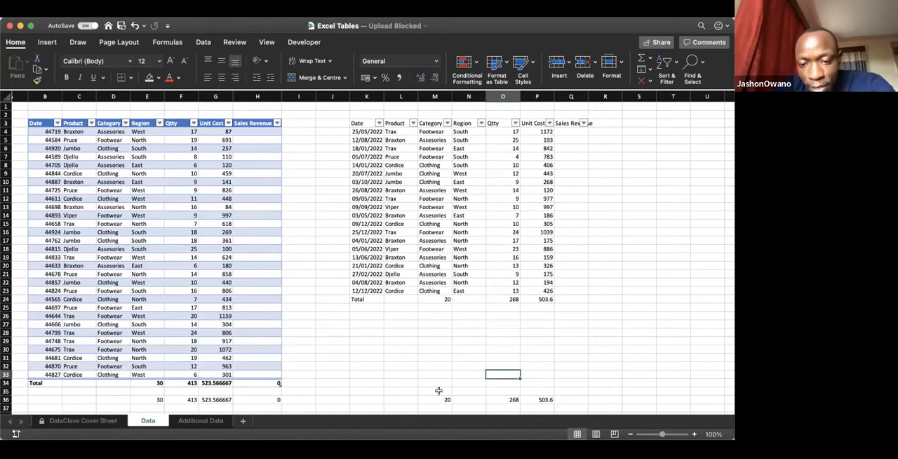
Step: Review the two sets of copied totals in row 36 against the original total rows
left_click_drag(438, 399, 533, 399)
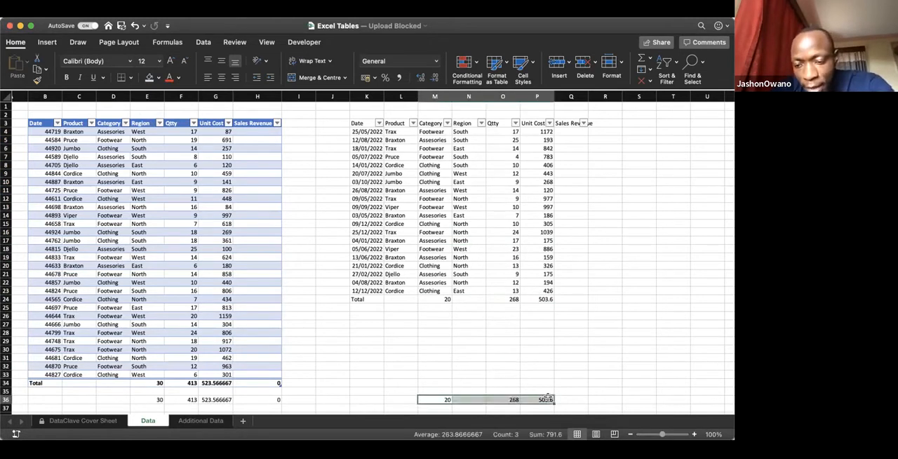
left_click(438, 311)
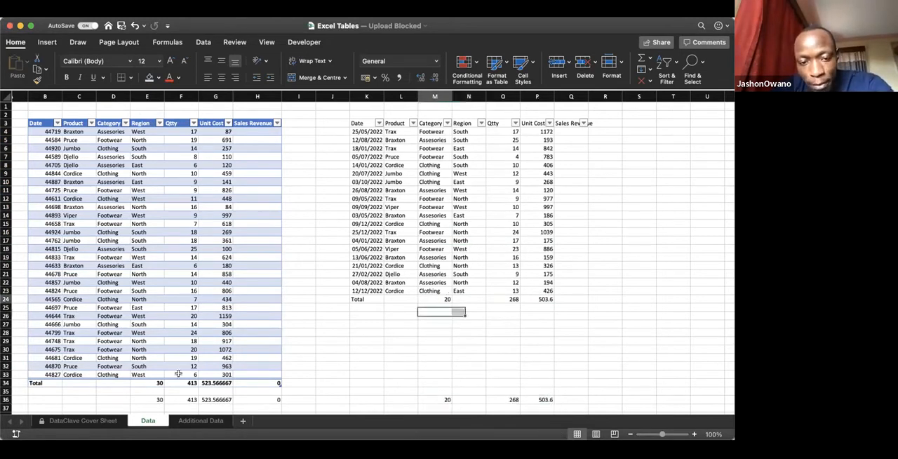
left_click_drag(147, 399, 277, 399)
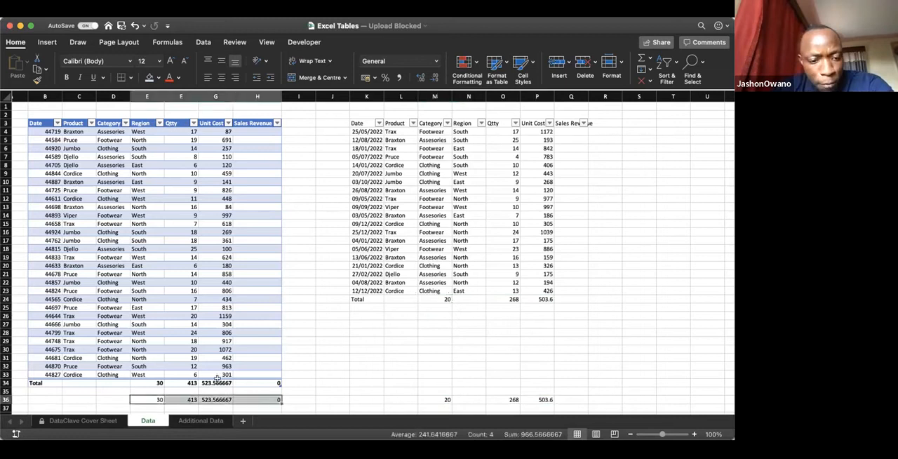
Step: Filter the table's Category column to exclude Assesories and inspect the Region and Qtty totals
left_click(217, 382)
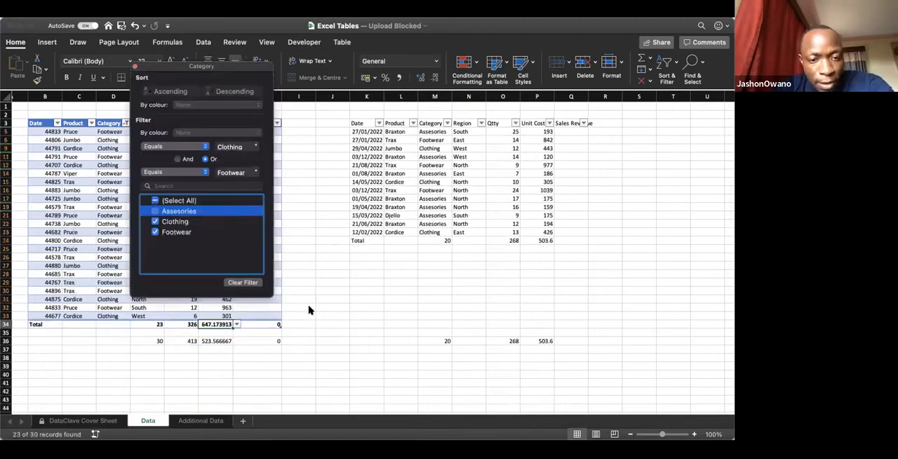
left_click(308, 310)
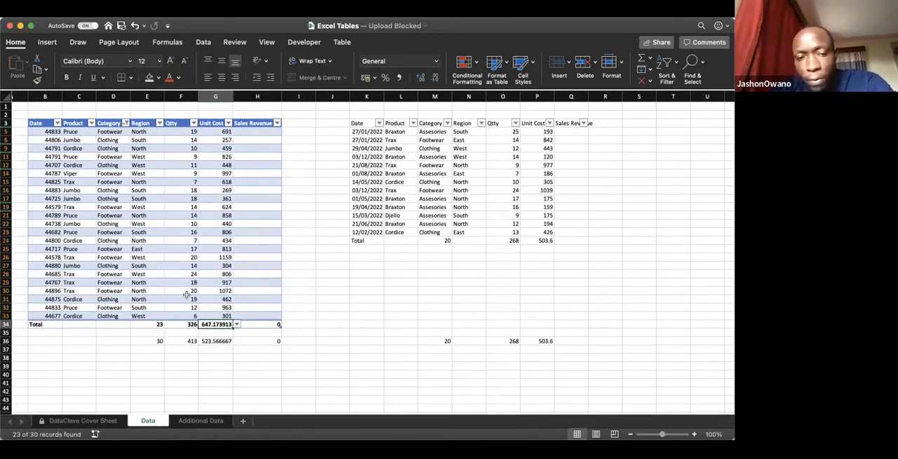
left_click(147, 323)
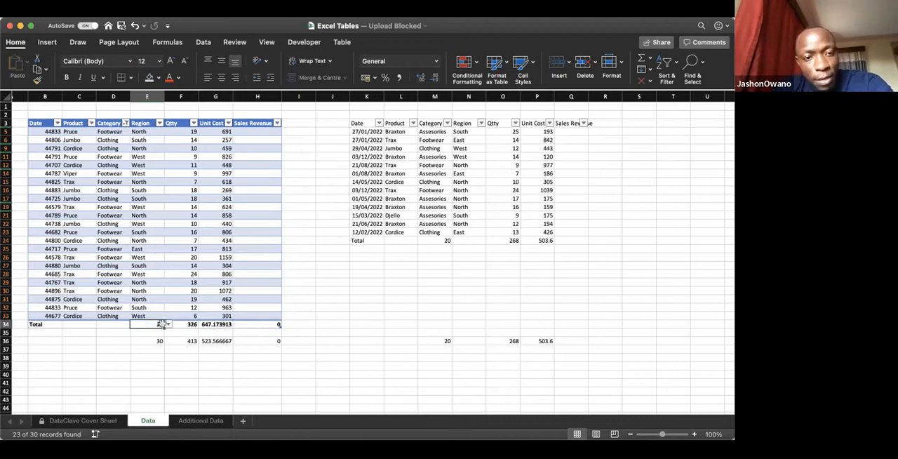
left_click(180, 323)
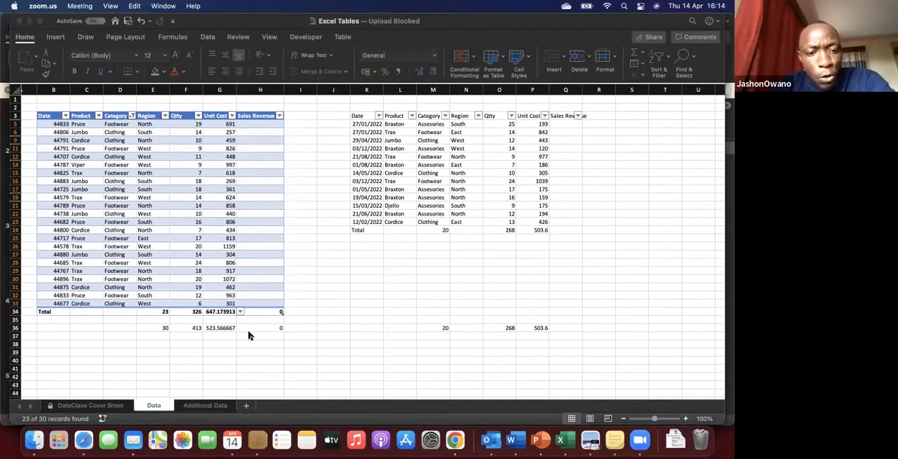
left_click(256, 178)
left_click(165, 115)
left_click(193, 176)
left_click(160, 244)
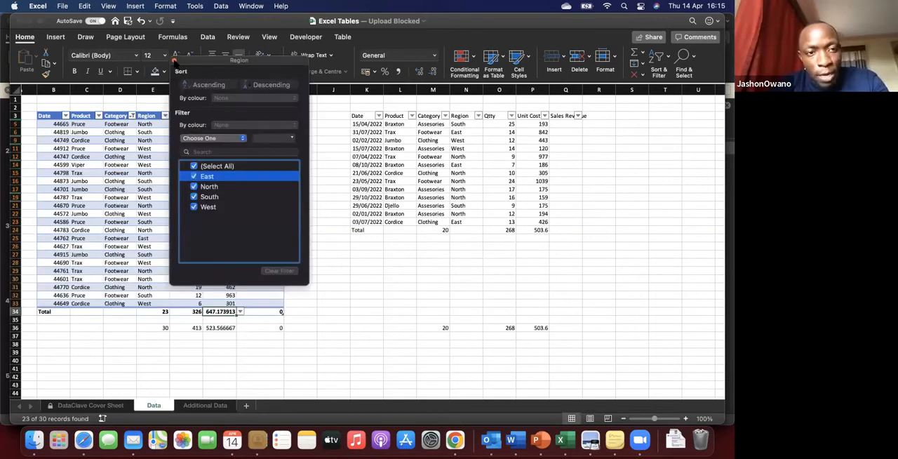
left_click(175, 353)
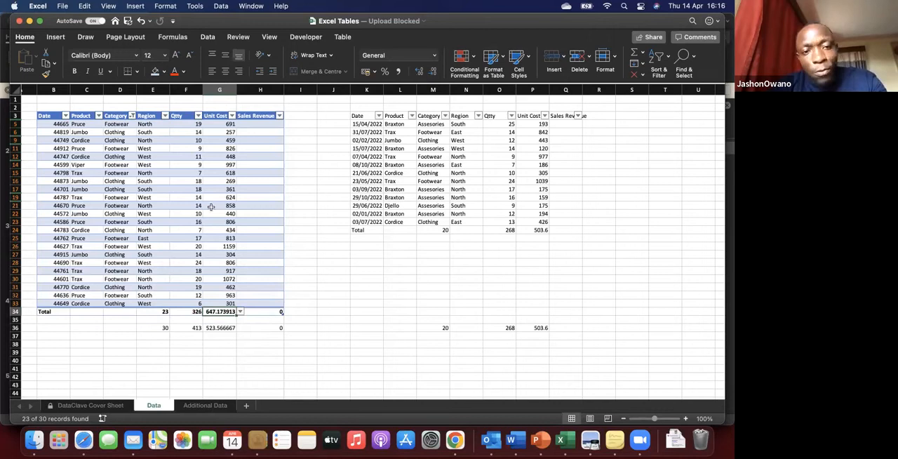
Step: Compare the filtered table's Total row with the plain range's Total row, leaving existing data in place
left_click_drag(155, 312, 283, 311)
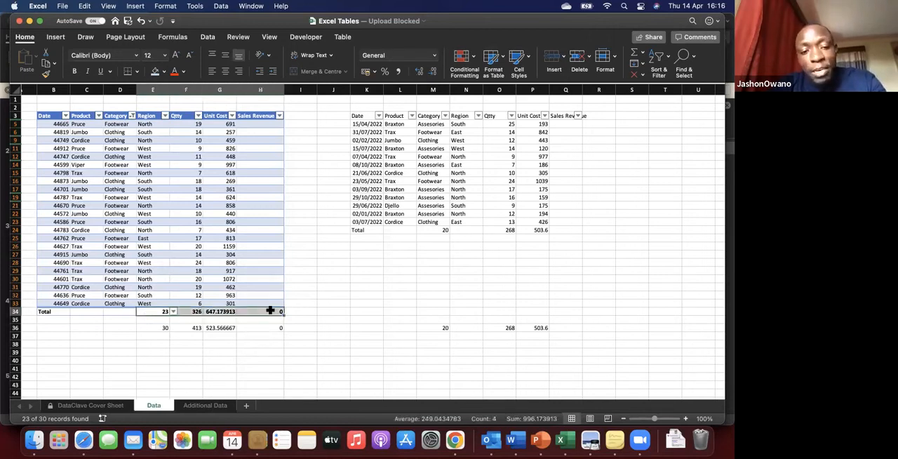
left_click_drag(372, 229, 447, 232)
left_click(451, 231)
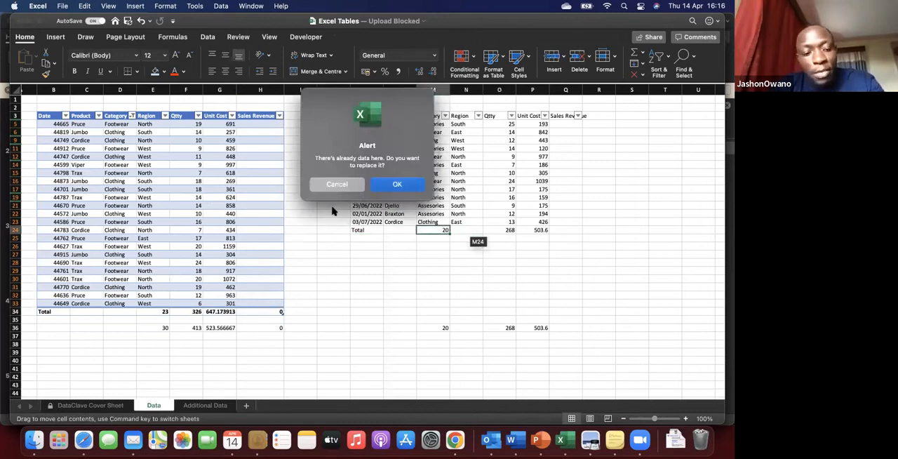
key("Escape")
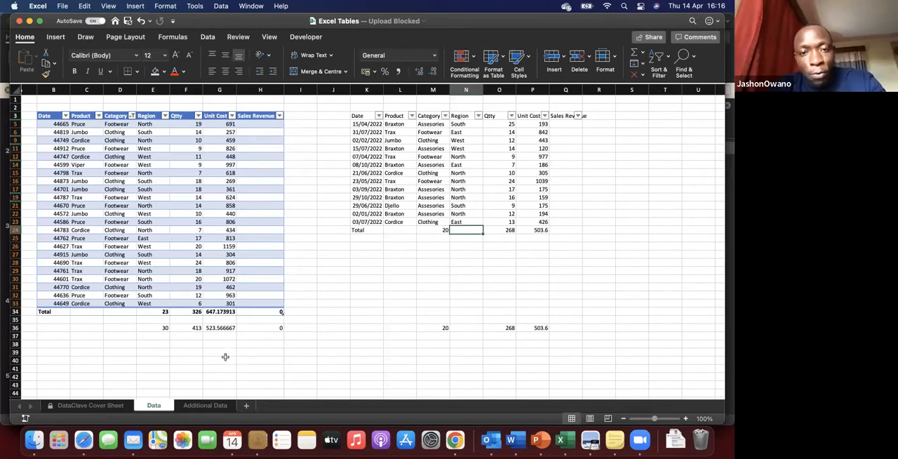
Step: Clear the copied totals in row 36 and delete the contents of the plain range K3:Q27
left_click_drag(147, 327, 526, 343)
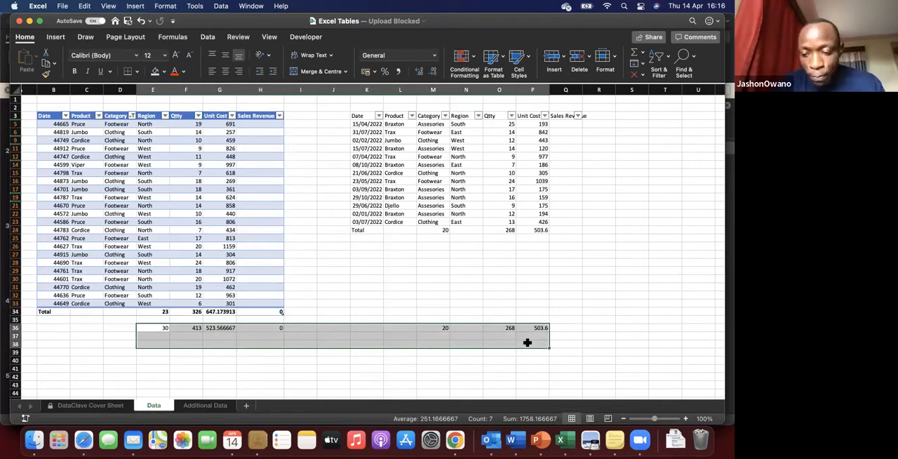
key("Delete")
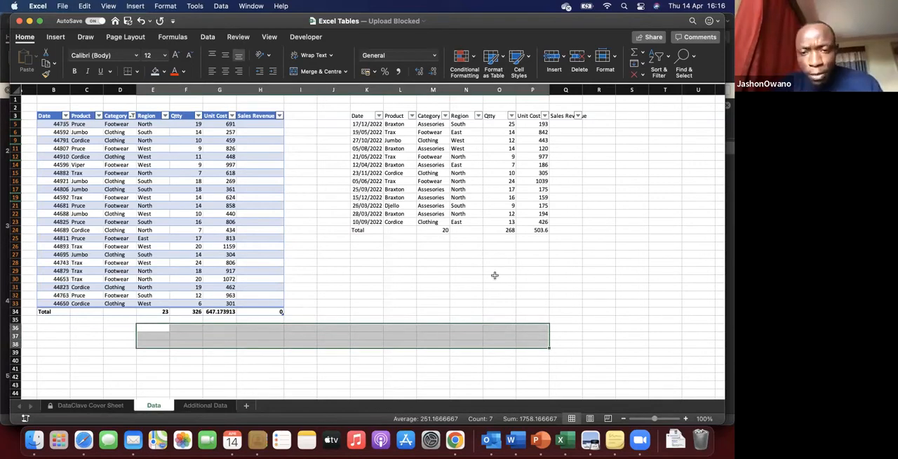
left_click(497, 277)
left_click_drag(361, 117, 581, 254)
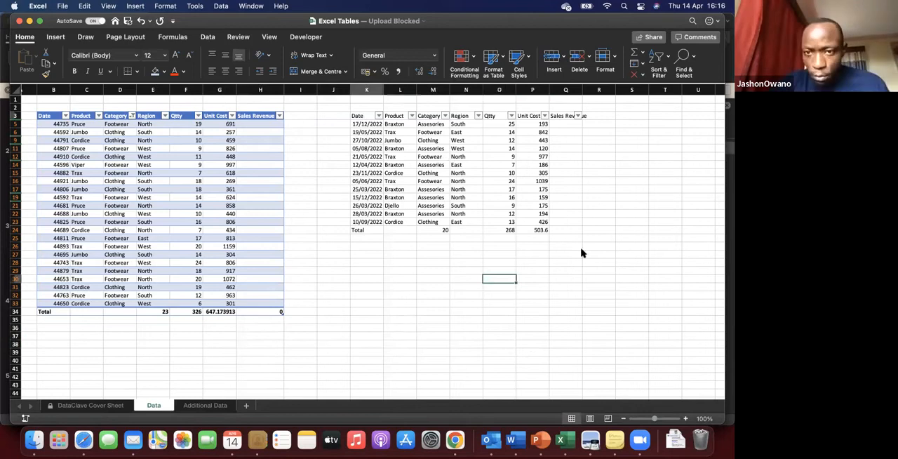
key("Delete")
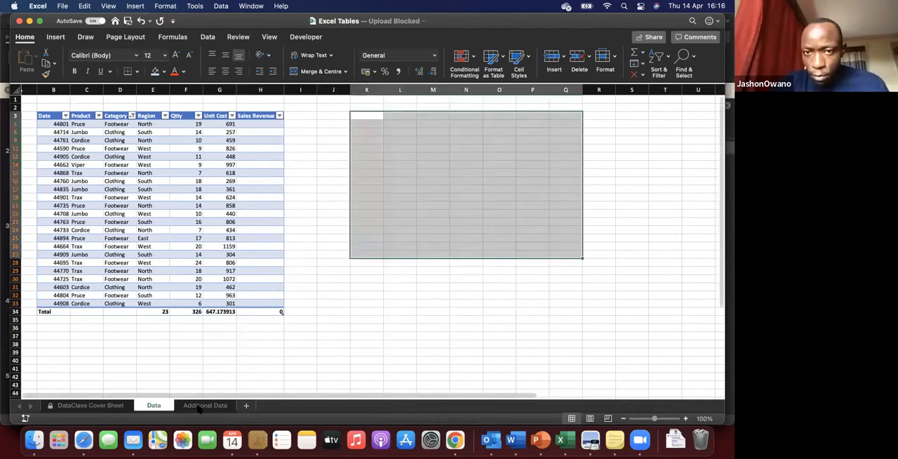
Step: Copy the whole data block A1:F20 from the Additional Data sheet and return to the Data sheet
left_click(204, 405)
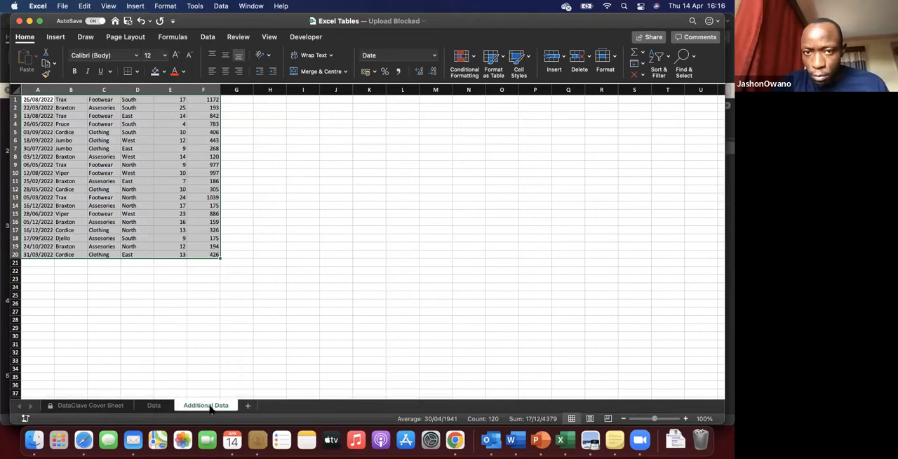
left_click(104, 173)
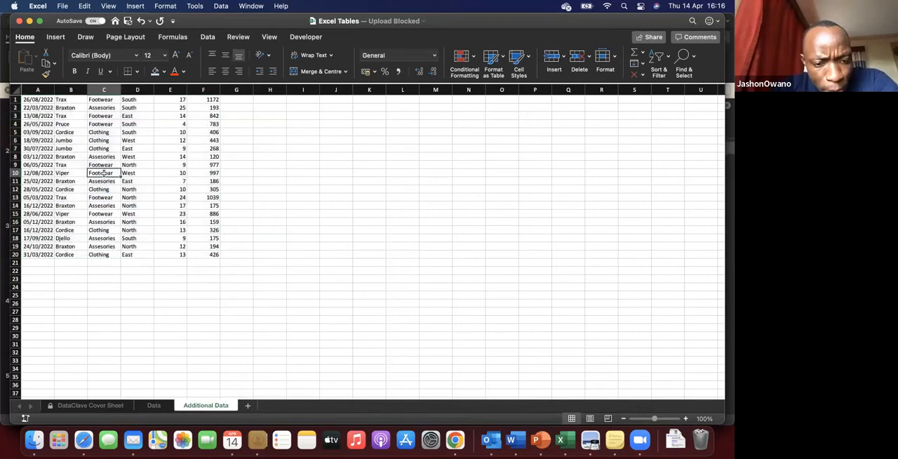
key("super+a")
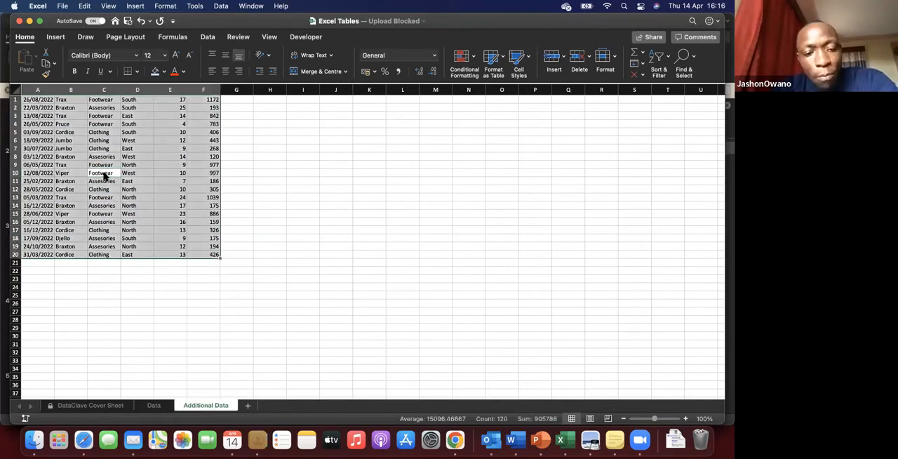
key("super+c")
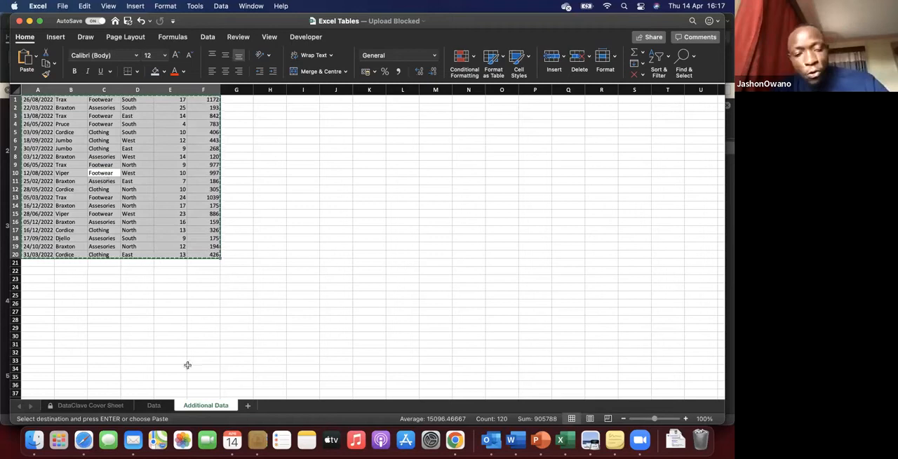
left_click(154, 405)
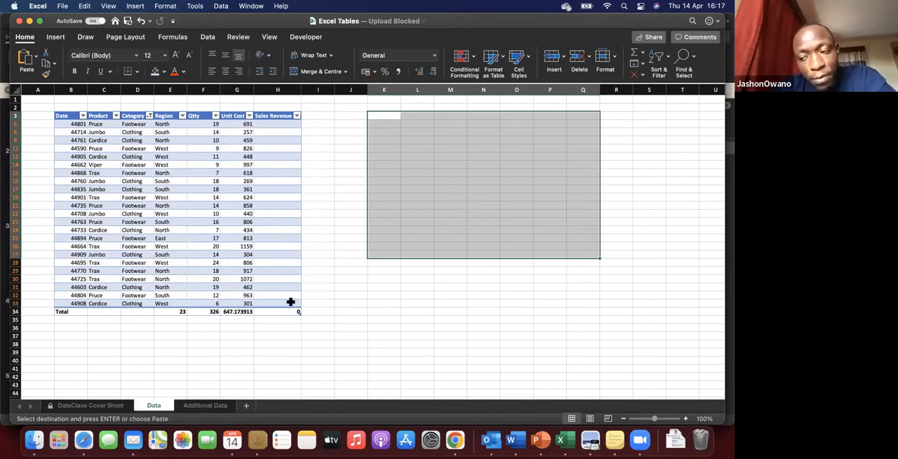
left_click(279, 303)
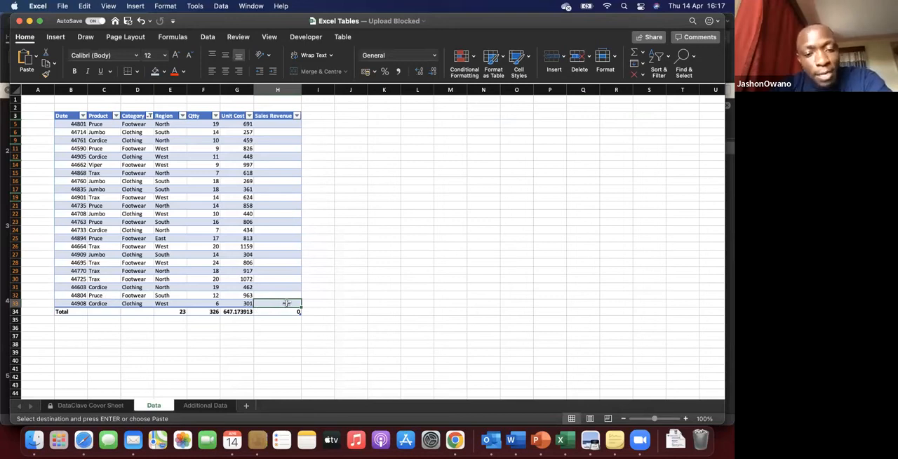
left_click_drag(287, 302, 287, 305)
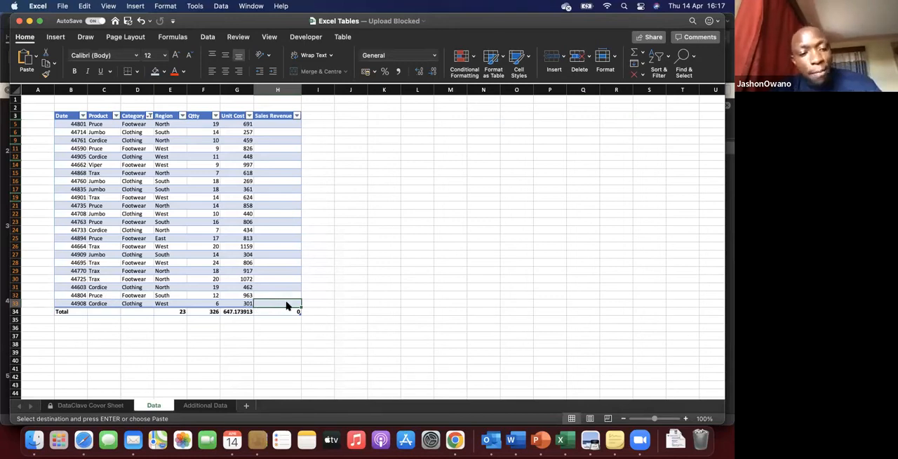
left_click(386, 183)
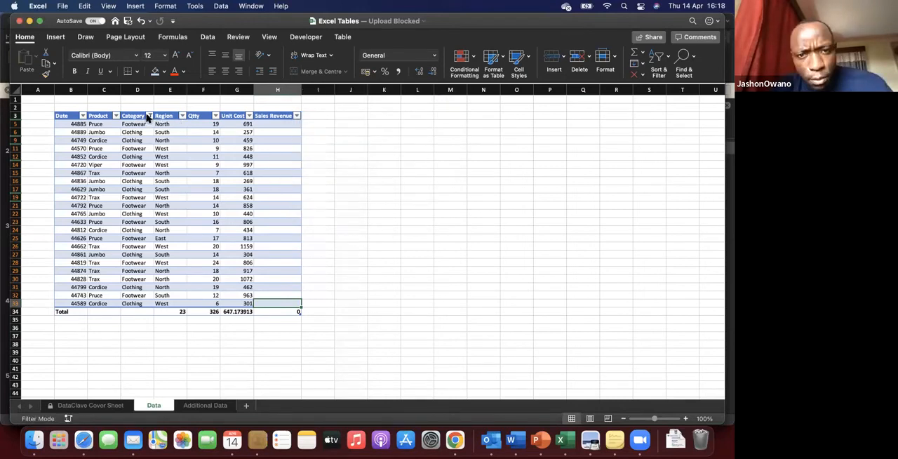
Step: Include Assesories in the table's Category filter so that every category is shown
left_click(148, 116)
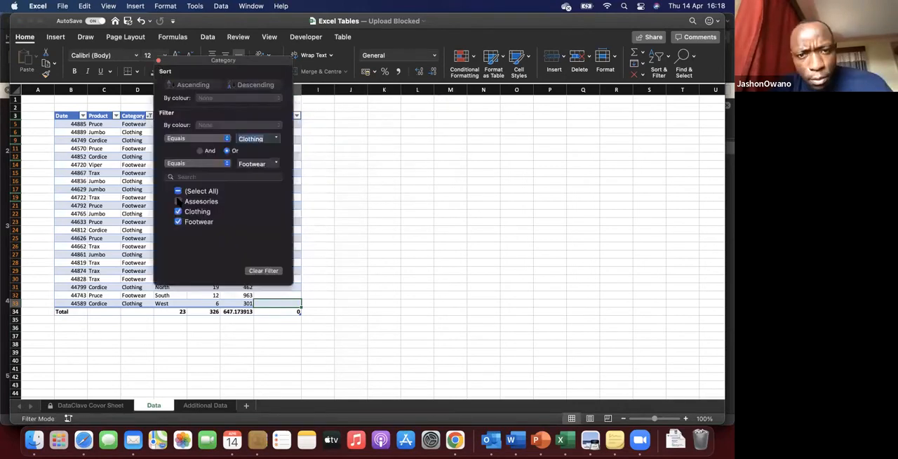
left_click(177, 201)
left_click(276, 270)
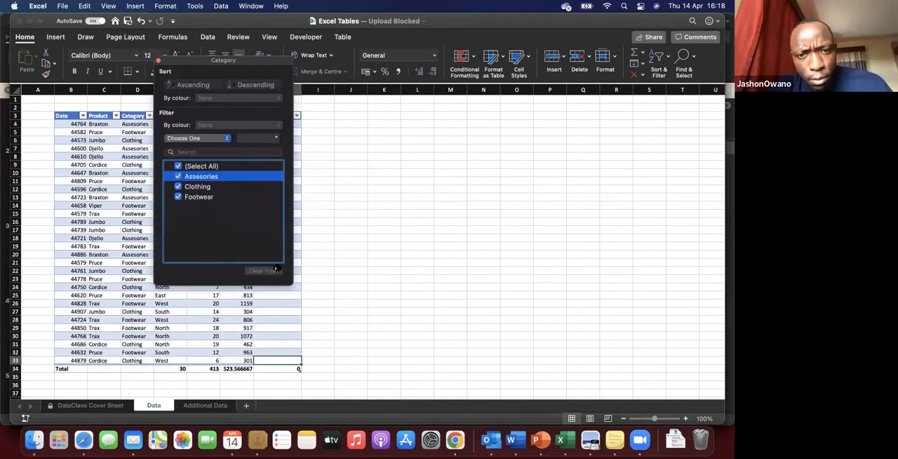
left_click(108, 114)
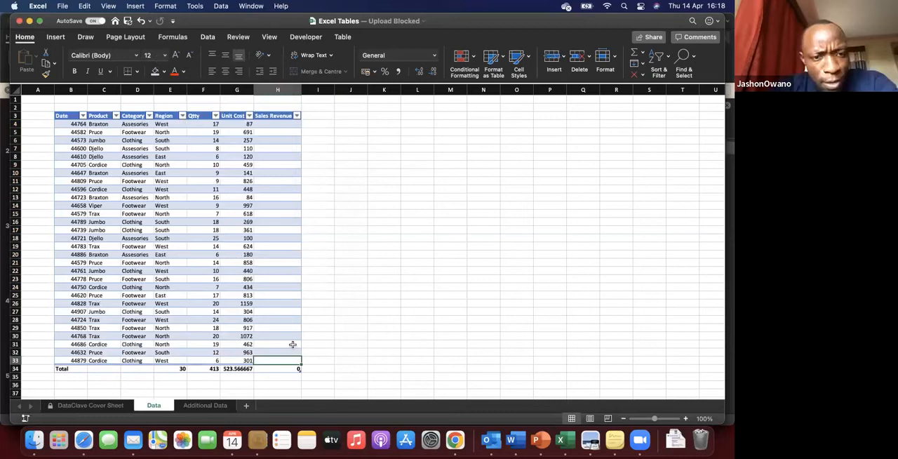
Step: Add a new table row below the last record in row 33, above the Total row
left_click(316, 343)
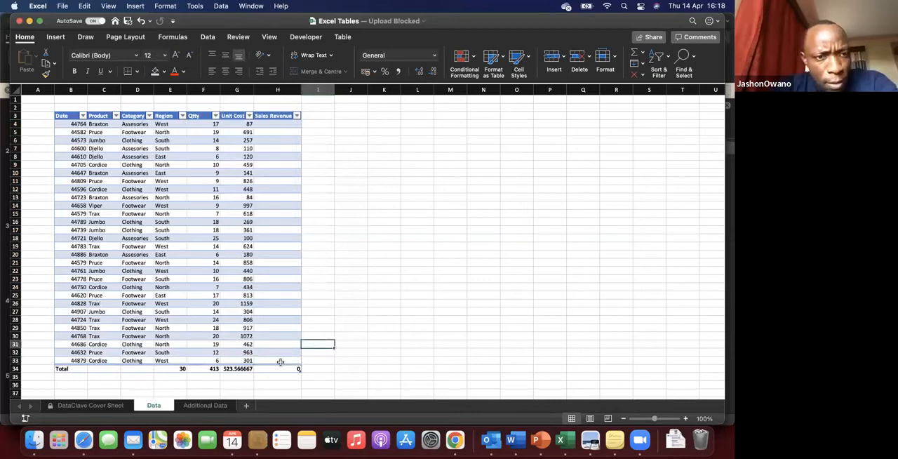
left_click(280, 361)
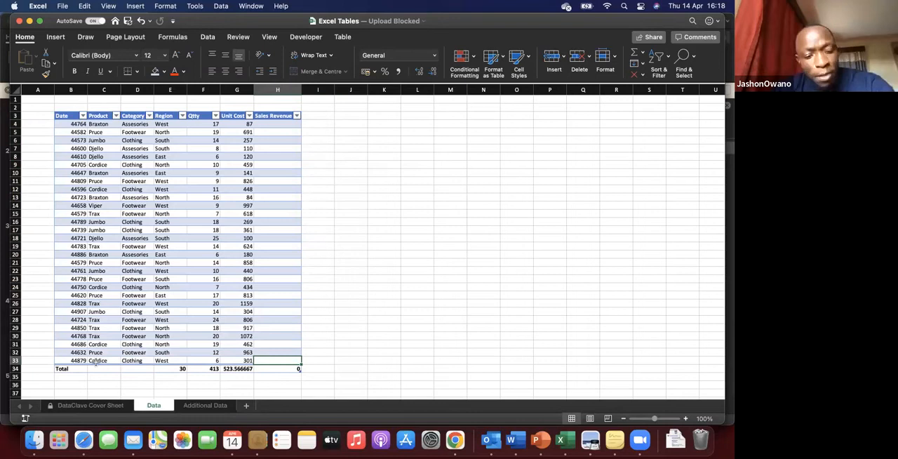
key("Tab")
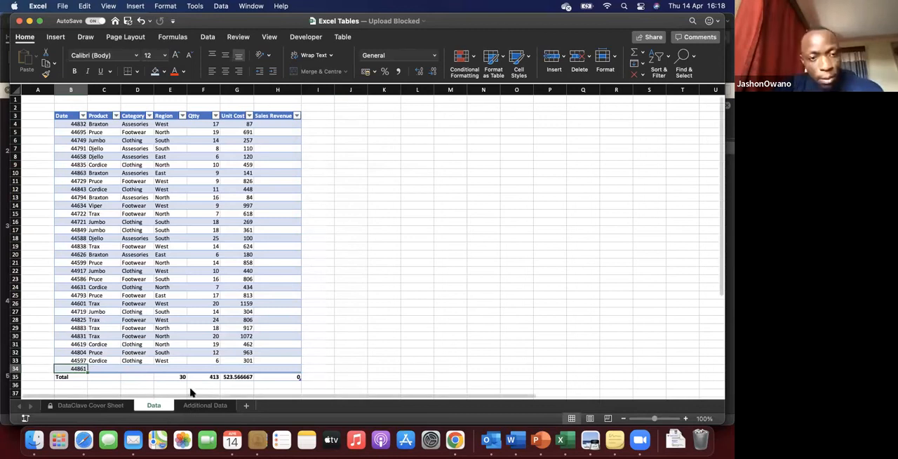
Step: Copy the data block from the Additional Data sheet and paste it into the Sales_Data table starting at B34
key("ctrl+Page_Down")
key("super+c")
left_click(154, 405)
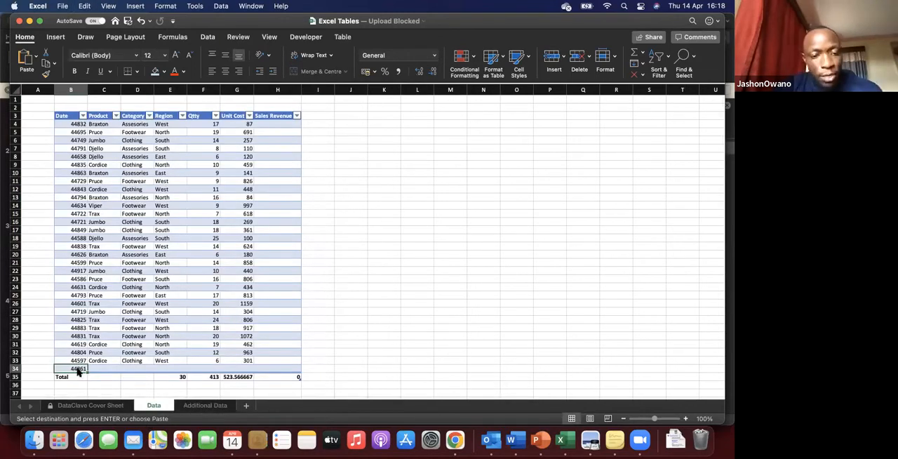
key("super+v")
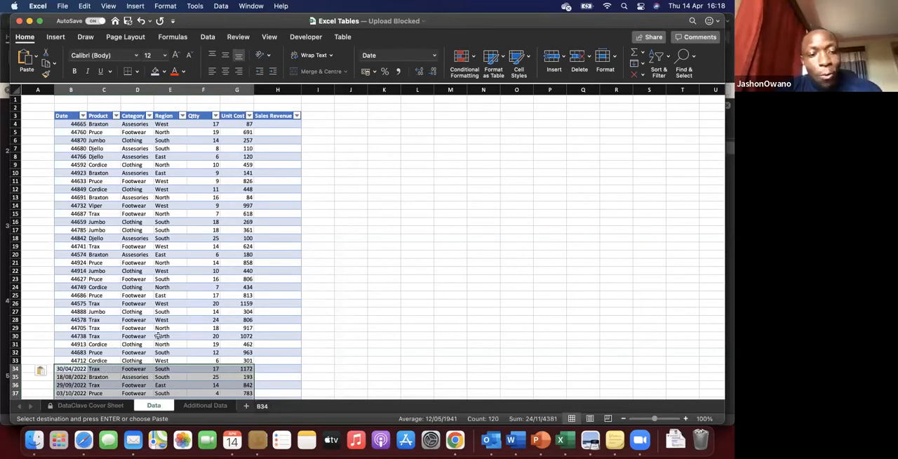
Step: Examine the appended records and the Region, Qtty and Unit Cost totals in row 54
scroll(158, 336, "down", 2)
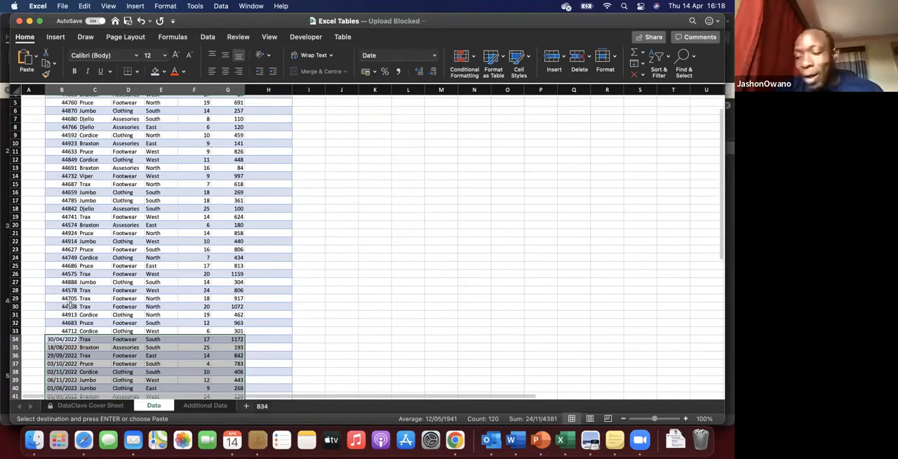
scroll(210, 307, "down", 10)
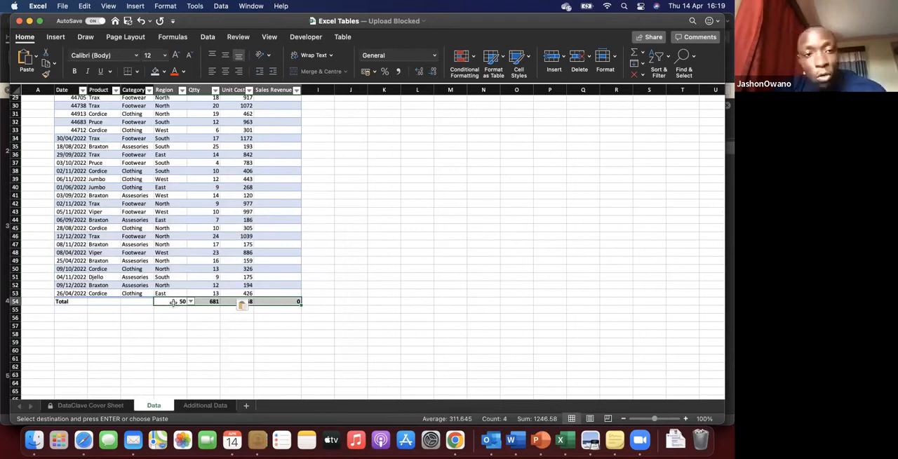
left_click(235, 302)
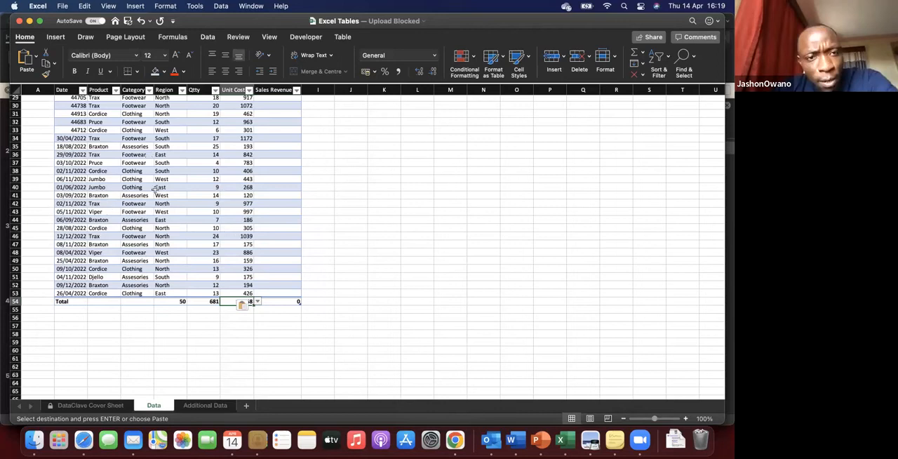
scroll(198, 151, "up", 1)
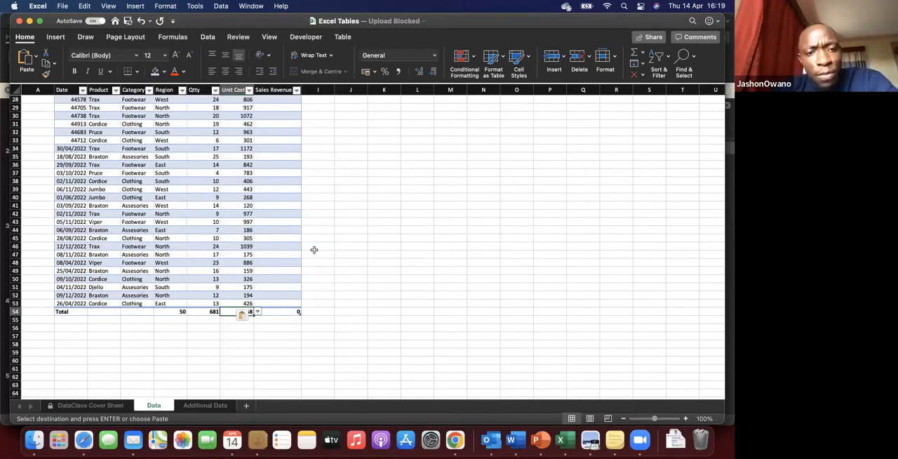
scroll(315, 249, "down", 3)
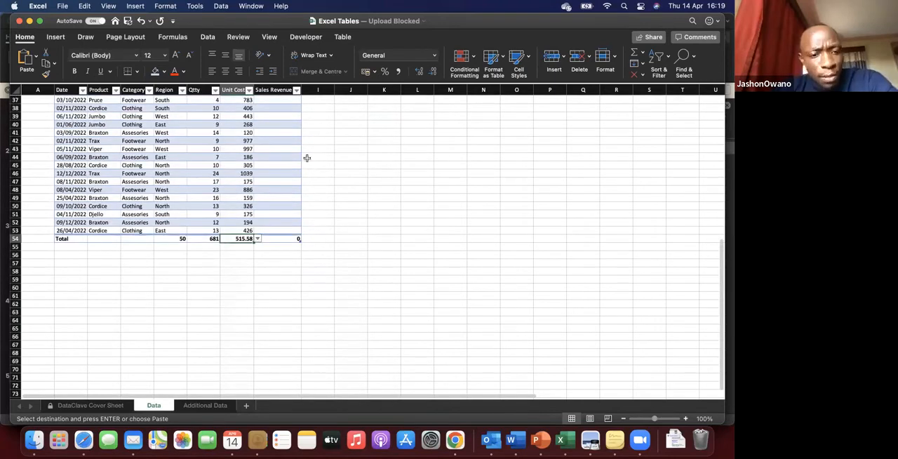
Step: Enter the header Tax in cell J3, leaving column I blank beside the table
scroll(305, 157, "up", 10)
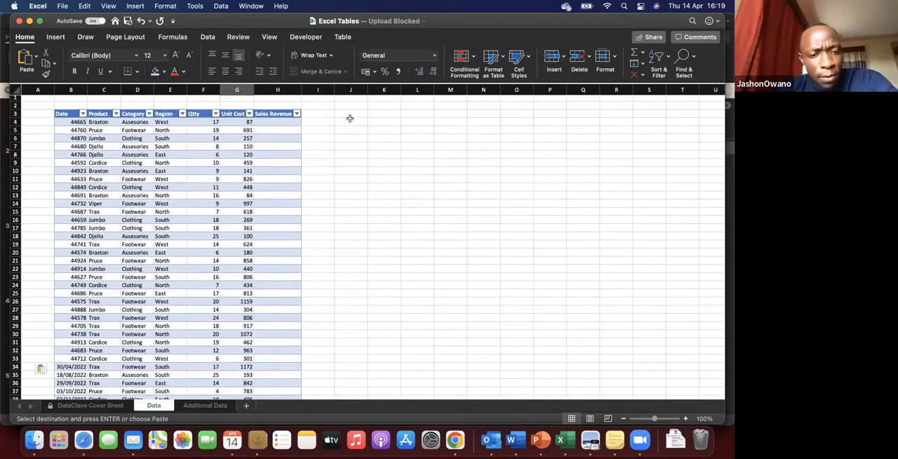
left_click(347, 113)
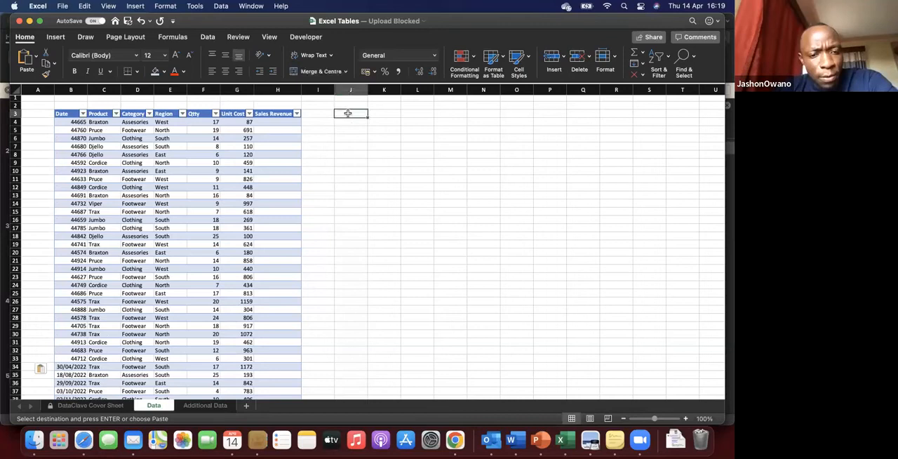
type("Tax")
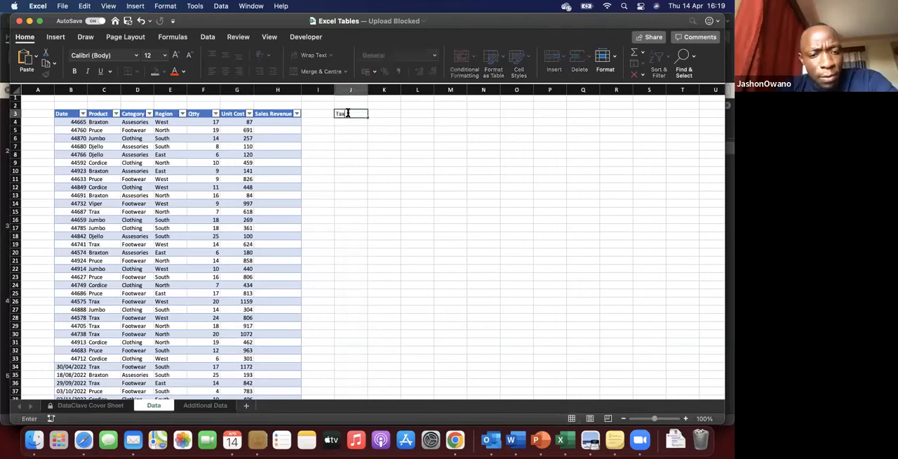
key("Return")
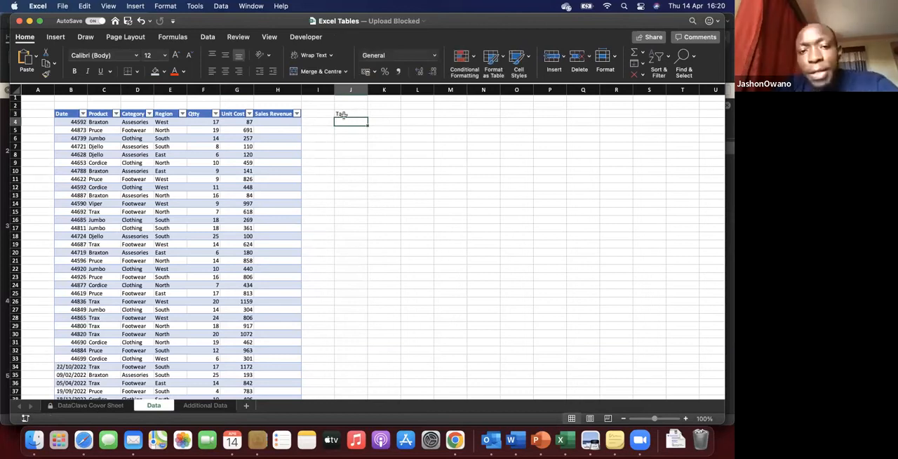
Step: Examine the blank column I between the table and the Tax header, and view the table's design options
left_click_drag(348, 130, 348, 171)
key("Up")
key("Up")
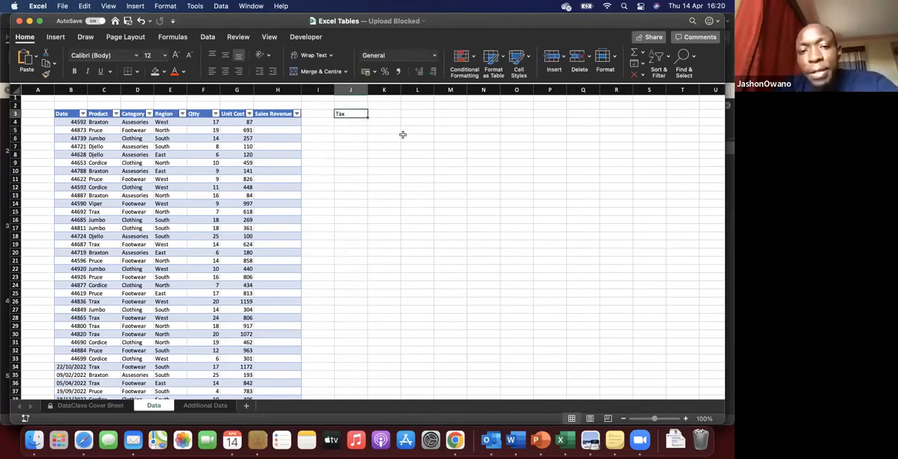
left_click(318, 91)
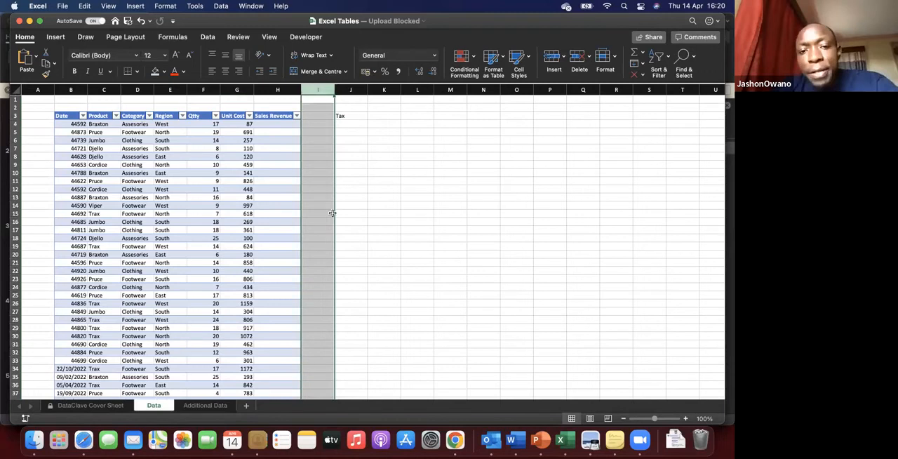
left_click(351, 117)
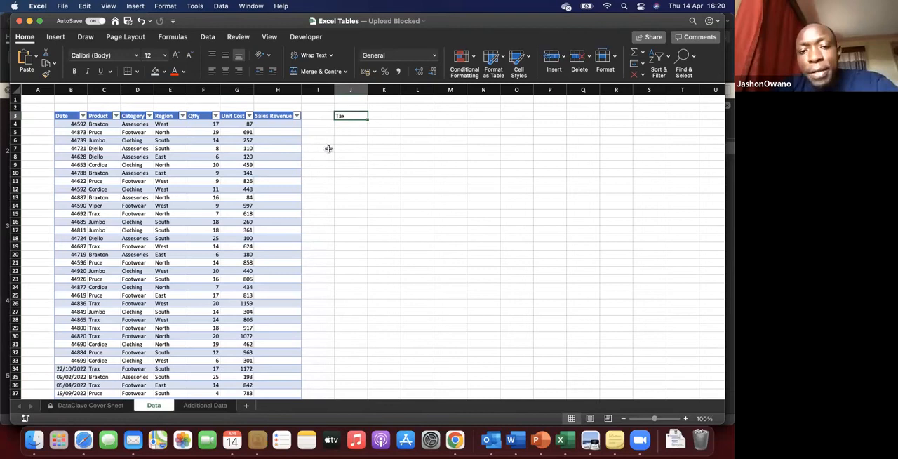
left_click(238, 156)
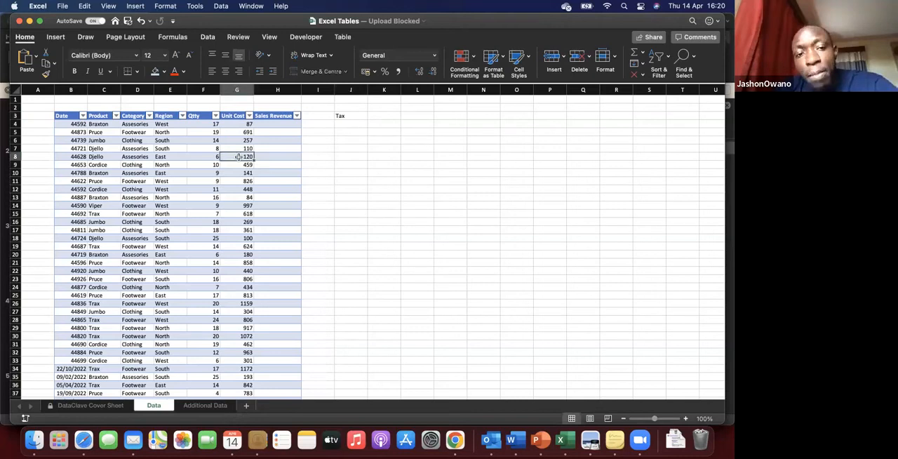
left_click(346, 37)
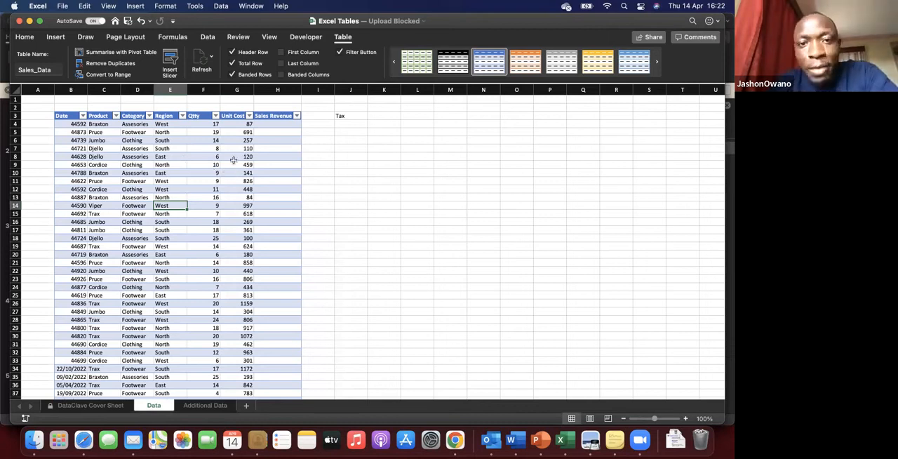
left_click(237, 173)
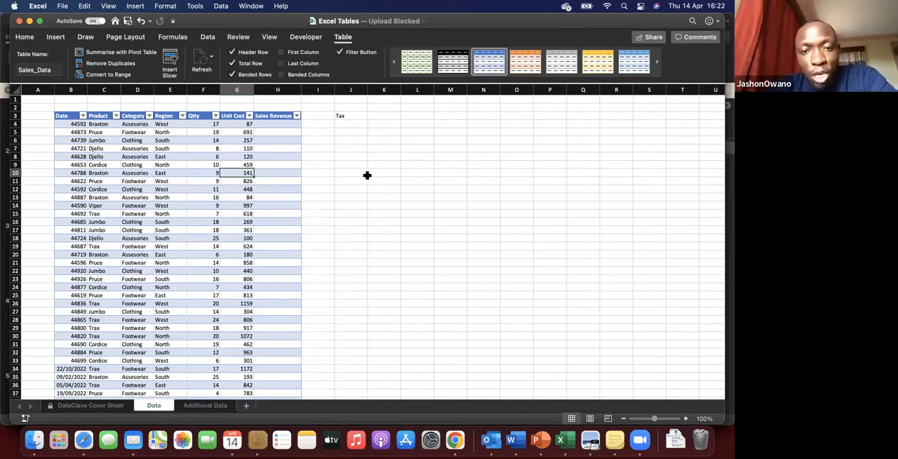
Step: Delete the Tax header from J3 and return to the table's data
left_click(347, 116)
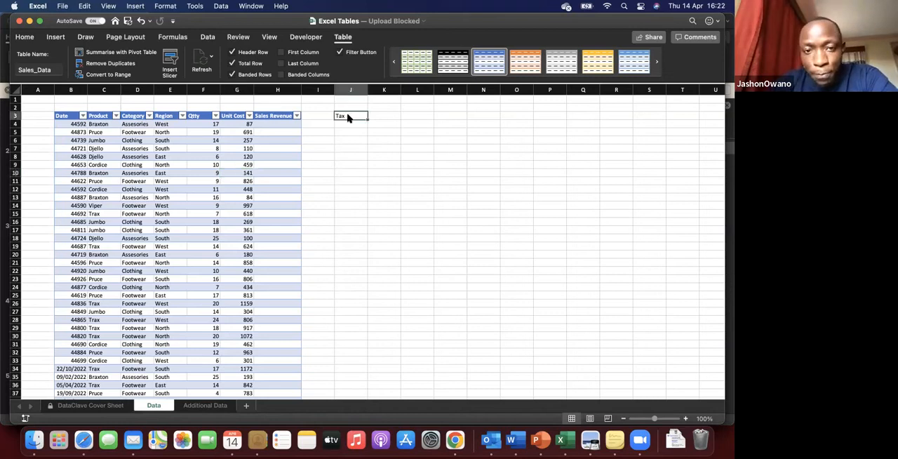
key("Delete")
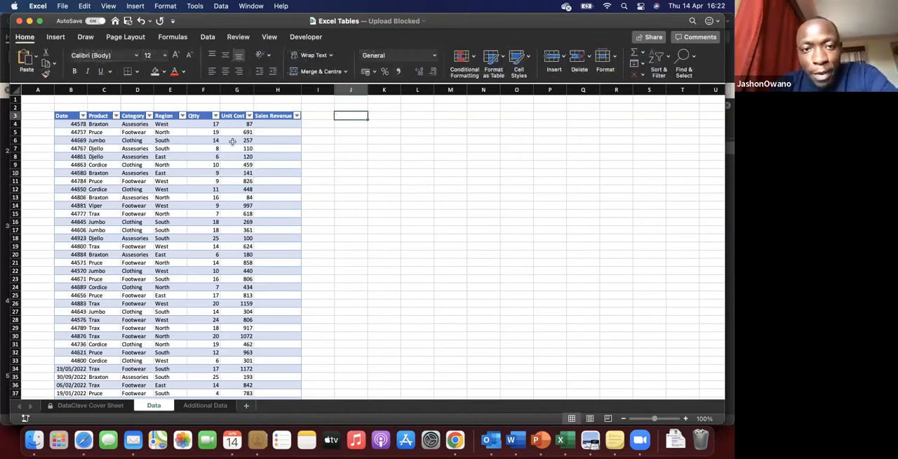
left_click(249, 180)
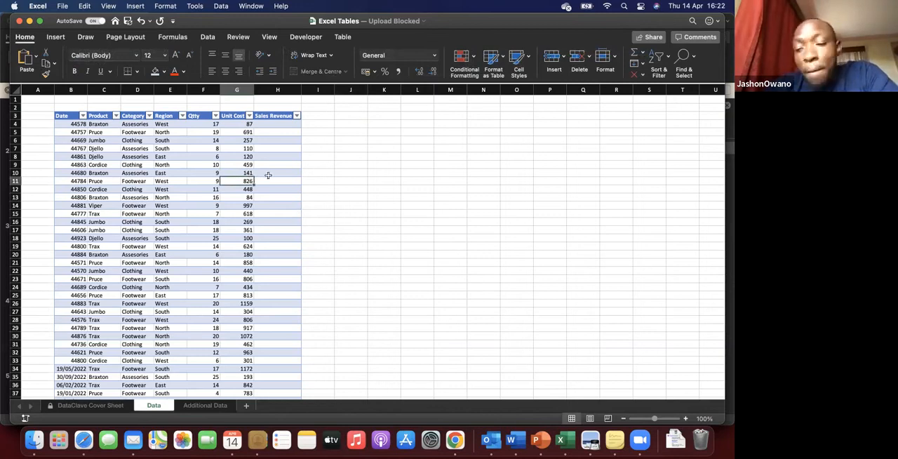
Step: Browse the table styles and apply Gold, Table Style Medium 12 to the Sales_Data table
left_click(116, 173)
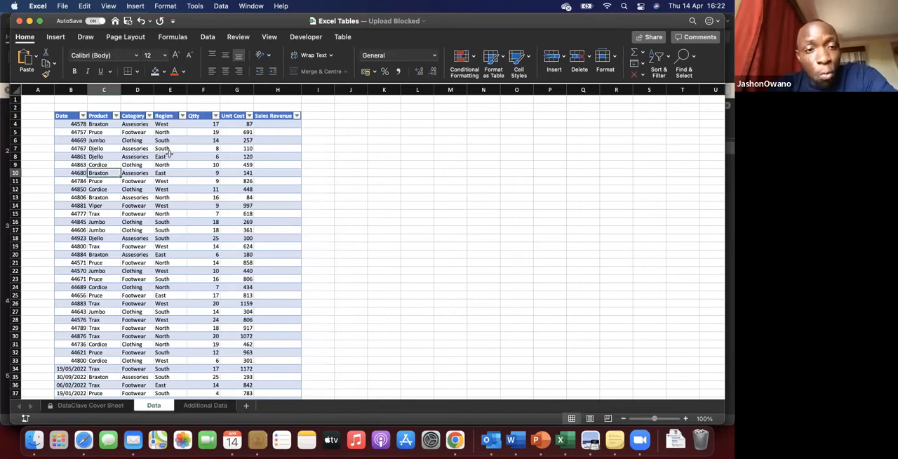
left_click(172, 156)
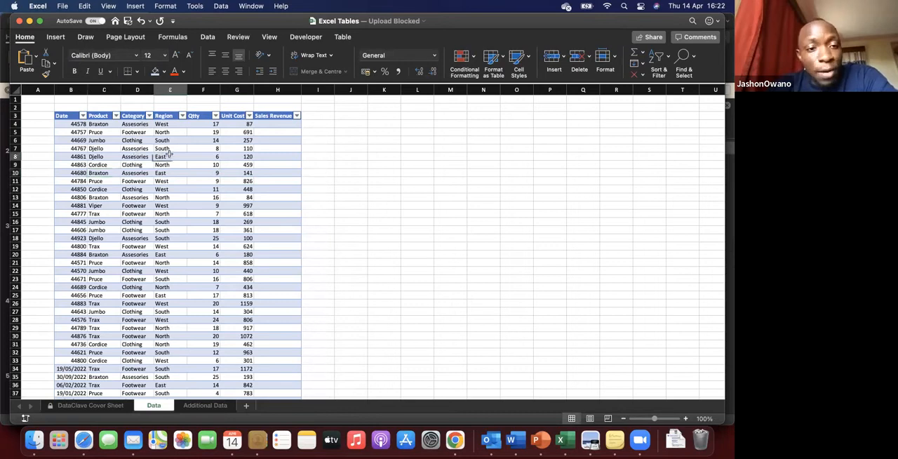
left_click(342, 38)
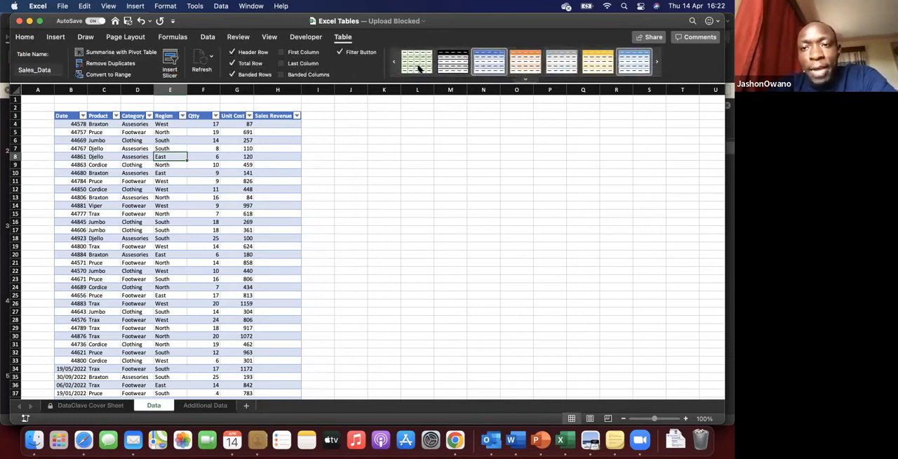
left_click(395, 63)
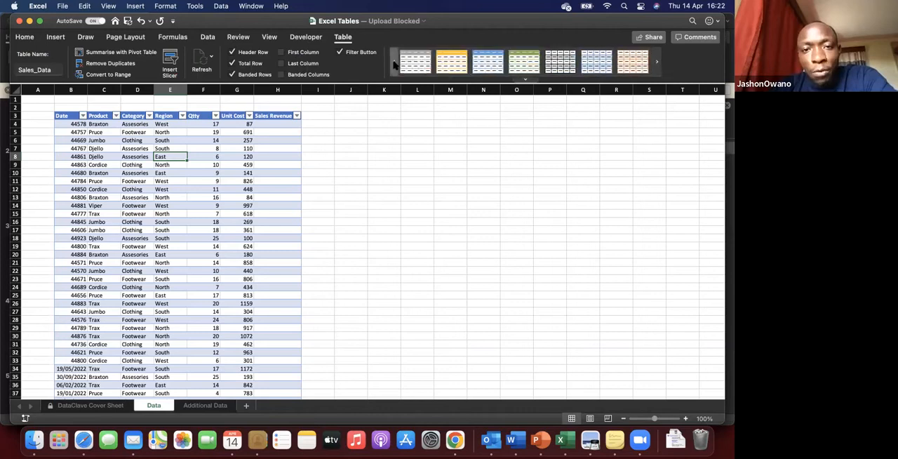
left_click(655, 63)
left_click(655, 62)
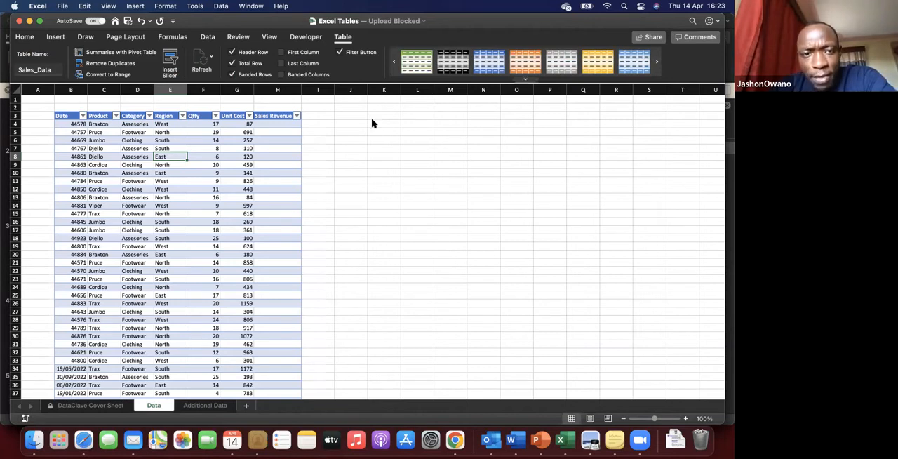
left_click(525, 80)
scroll(472, 107, "down", 2)
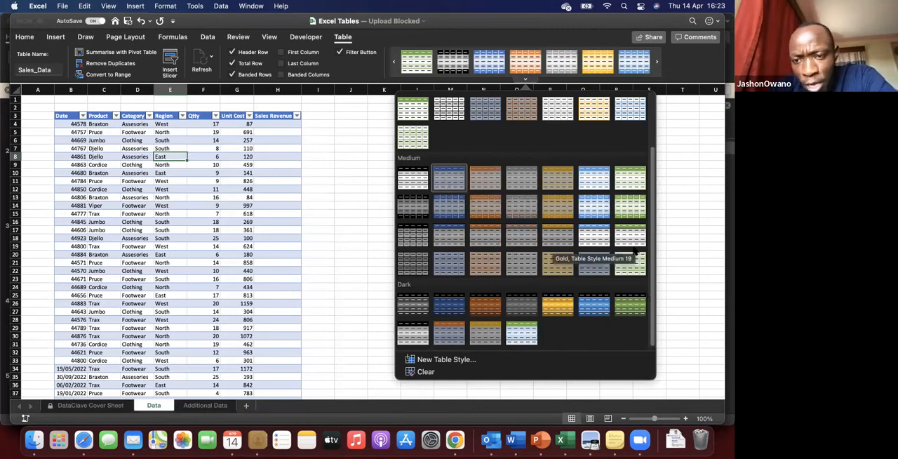
left_click(554, 212)
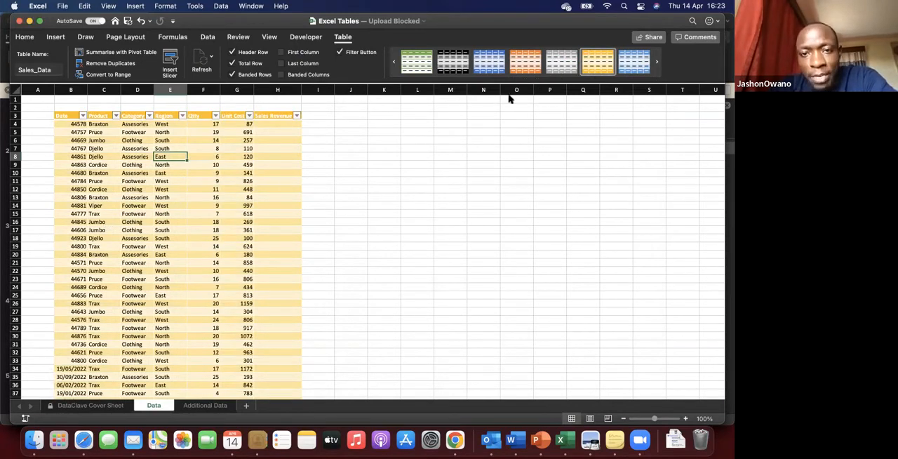
Step: Switch the Sales_Data table to the plain style without fills or banding
left_click(403, 120)
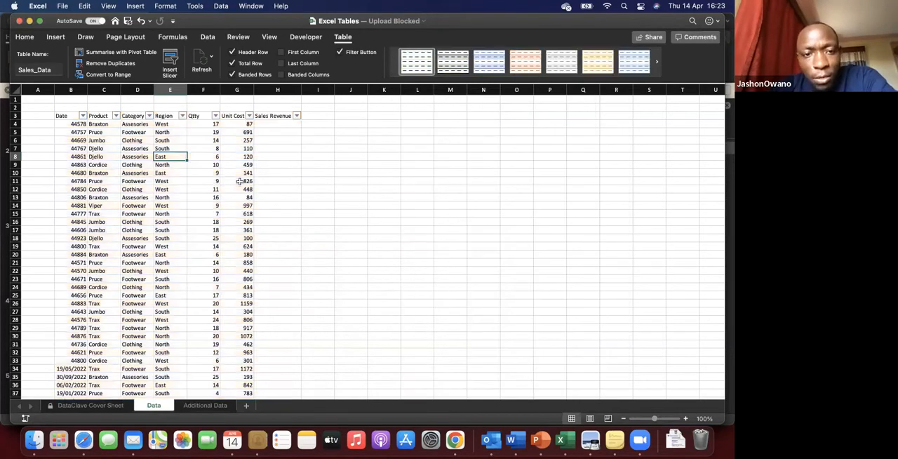
left_click(239, 181)
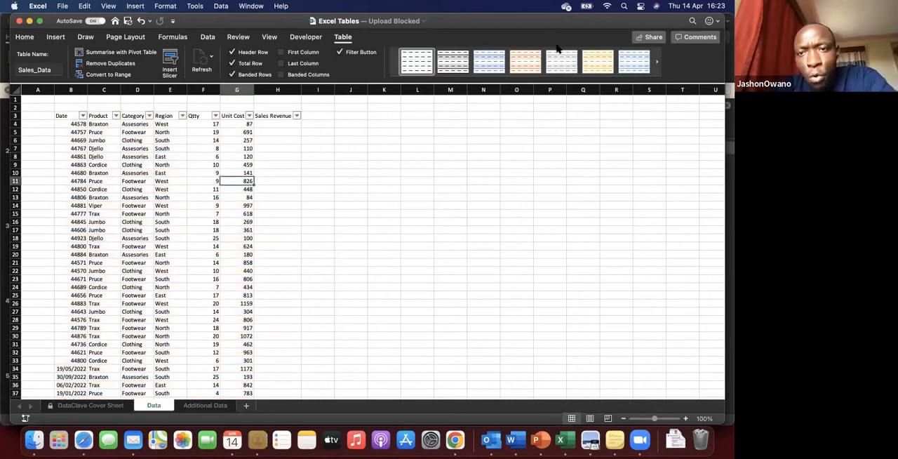
Step: Apply the blue Medium table style with a solid blue header and light blue banded rows to the Sales_Data table
left_click(525, 82)
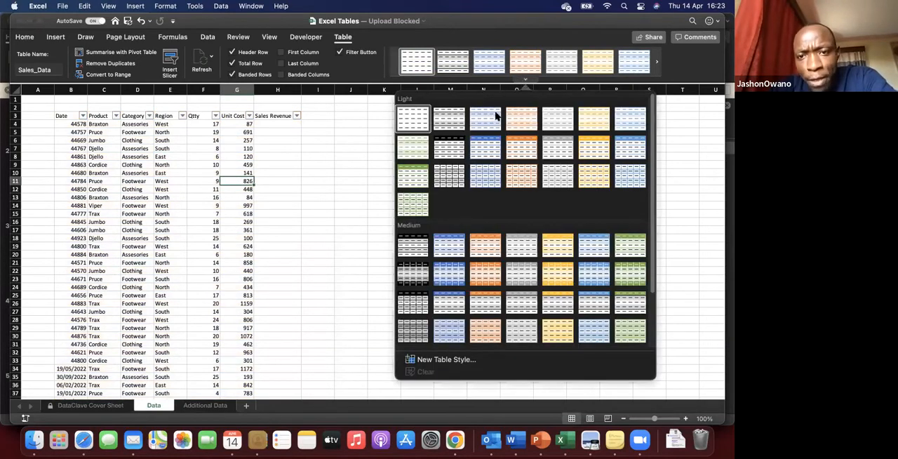
left_click(449, 245)
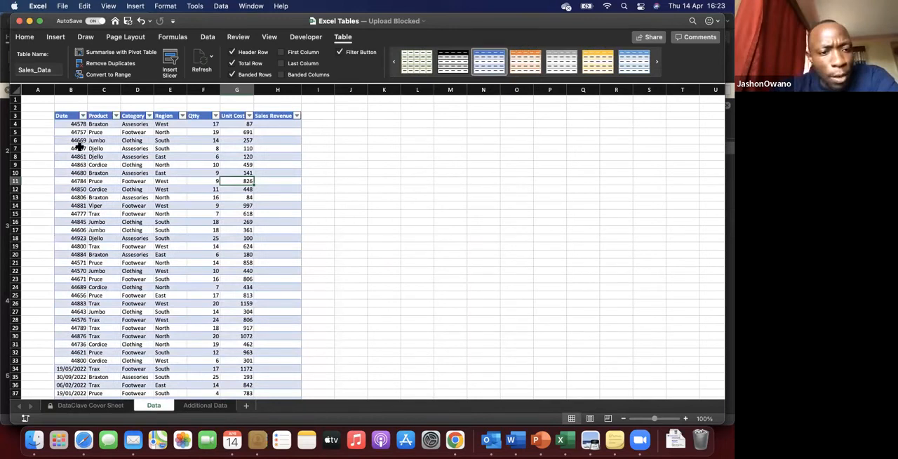
left_click(127, 197)
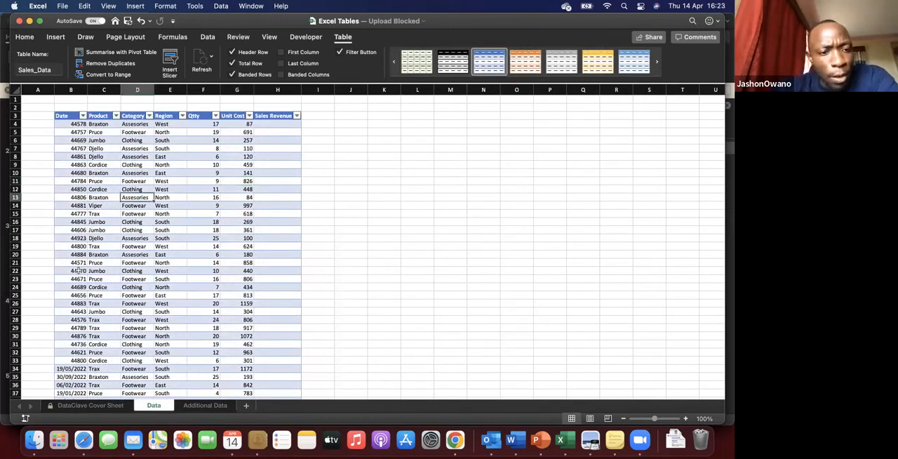
Step: Examine the first data row's Qtty and Unit Cost values alongside the empty Sales Revenue cell
left_click(279, 126)
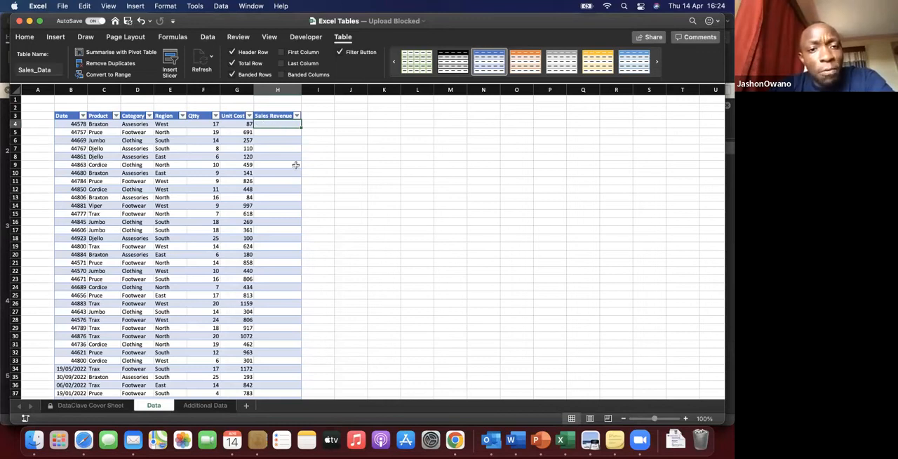
left_click(199, 124)
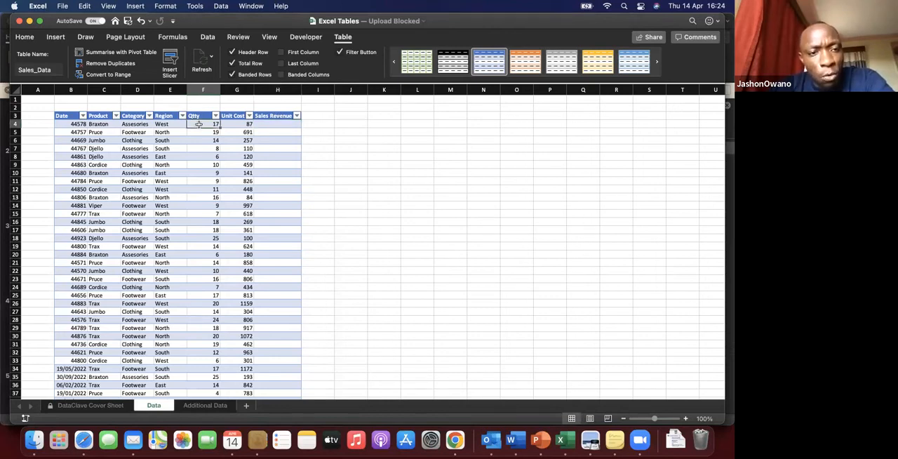
left_click(235, 123)
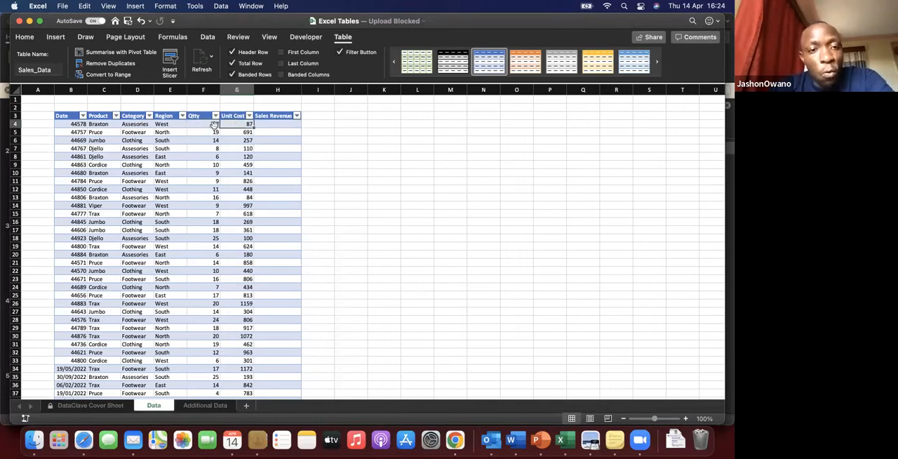
left_click(200, 124)
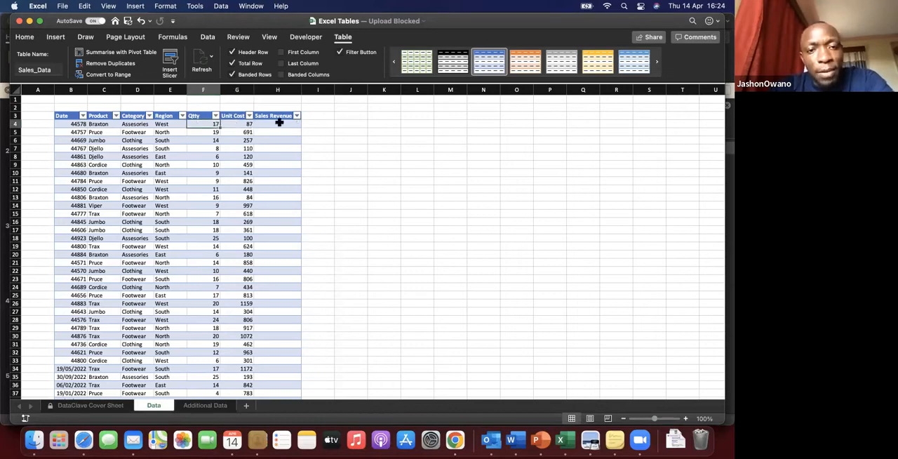
left_click(279, 122)
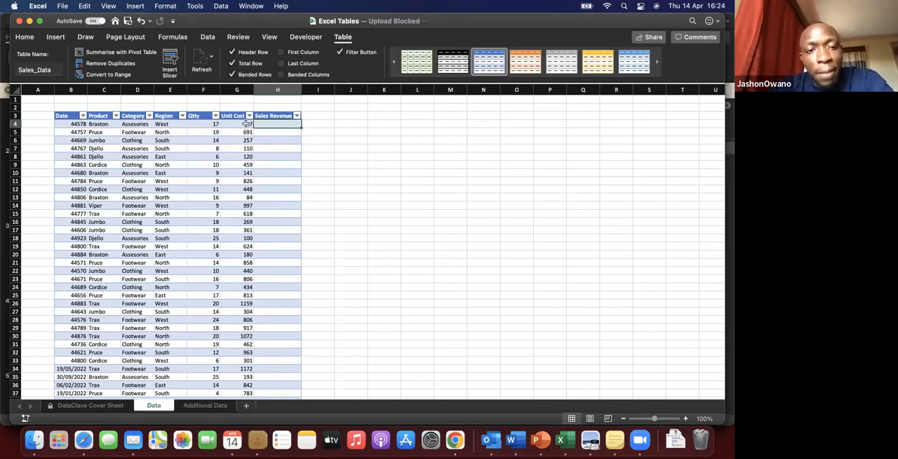
key("Left")
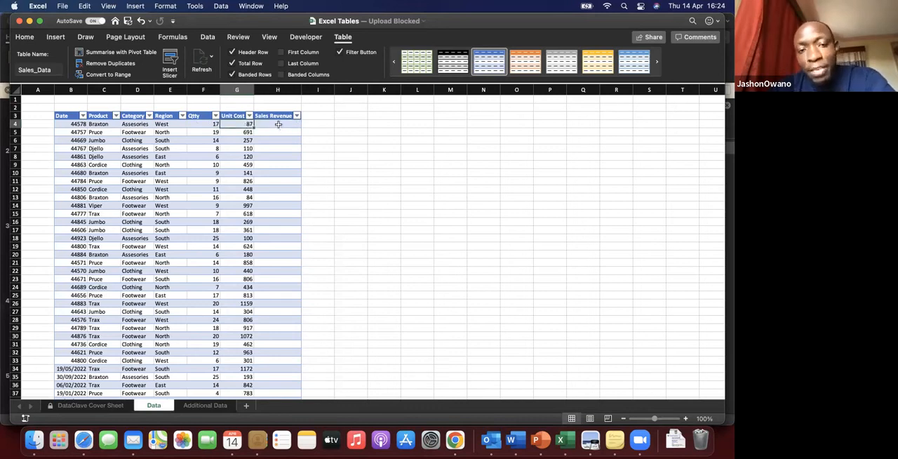
key("Left")
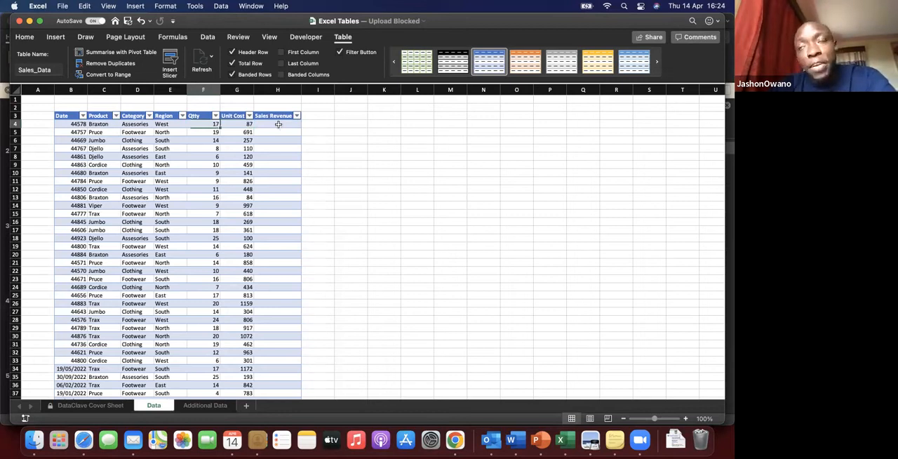
left_click(278, 124)
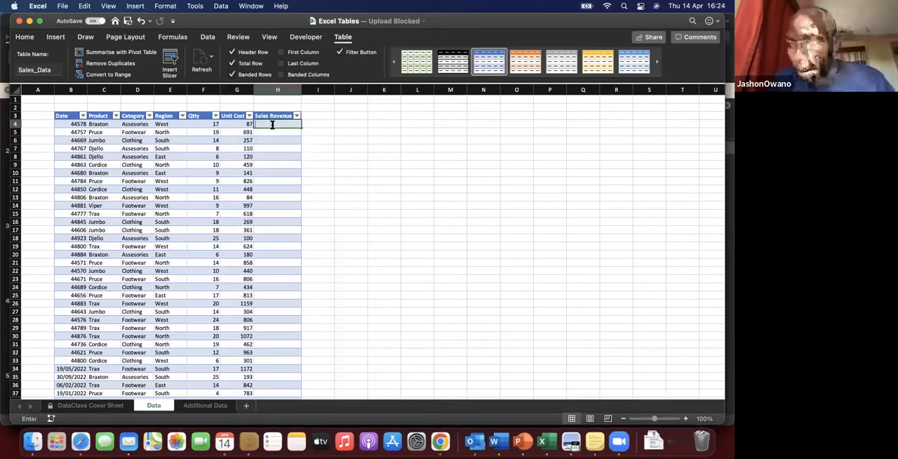
type("=")
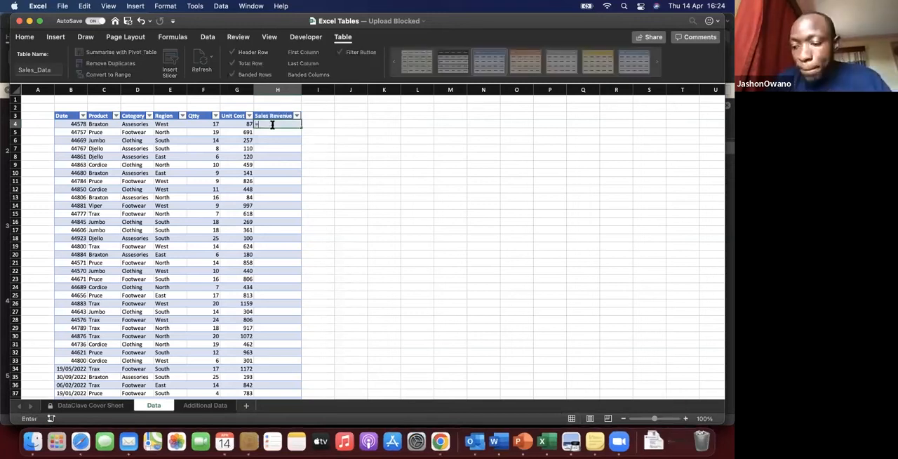
left_click(207, 124)
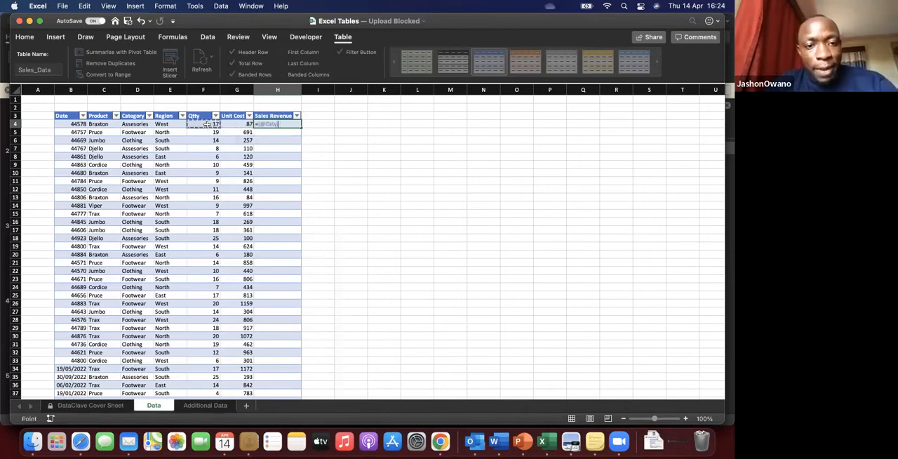
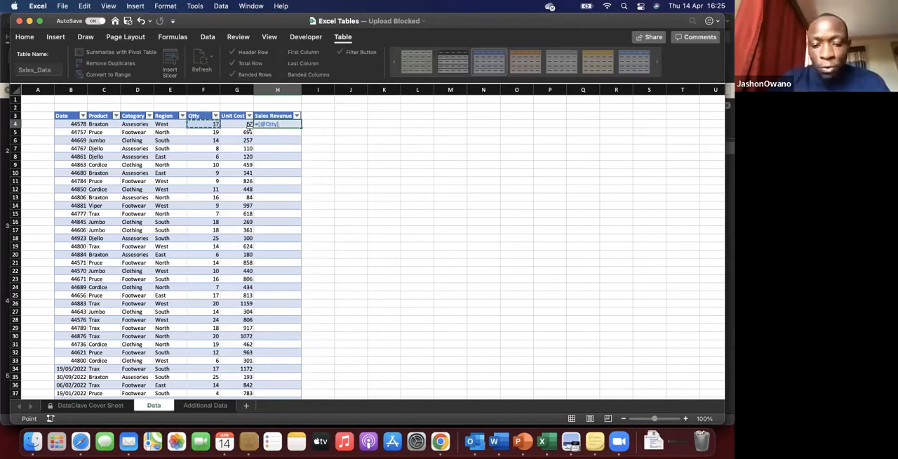
type("*")
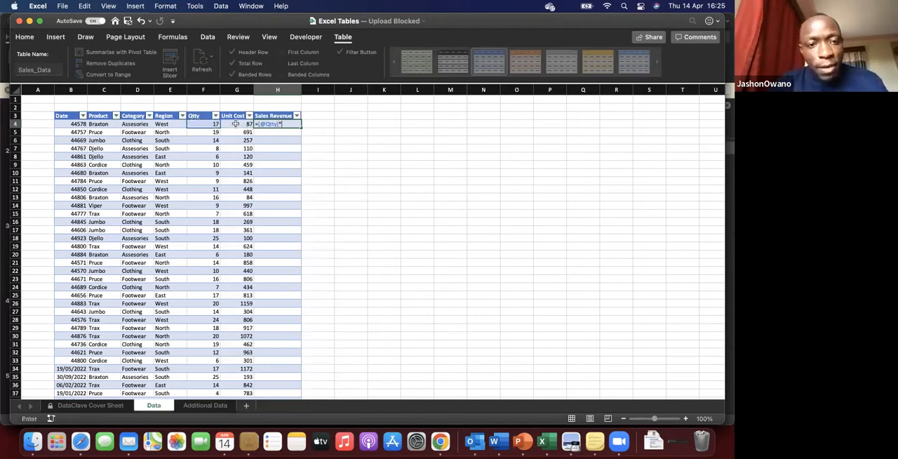
left_click(236, 124)
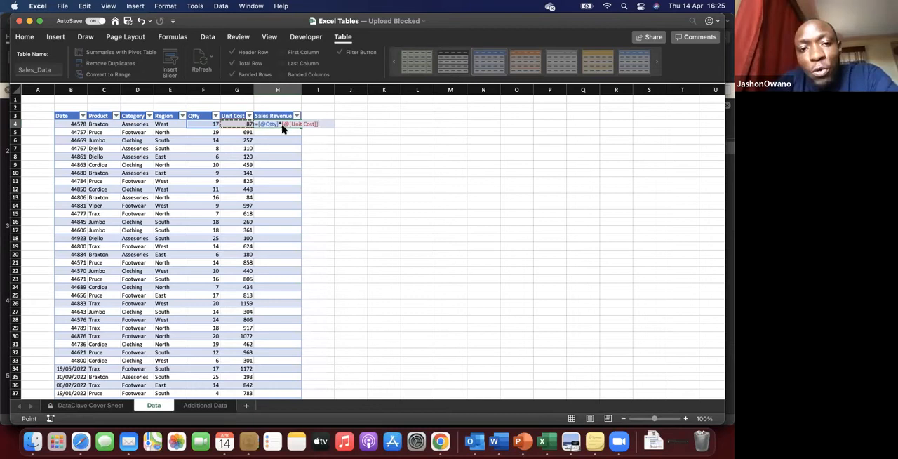
key("Return")
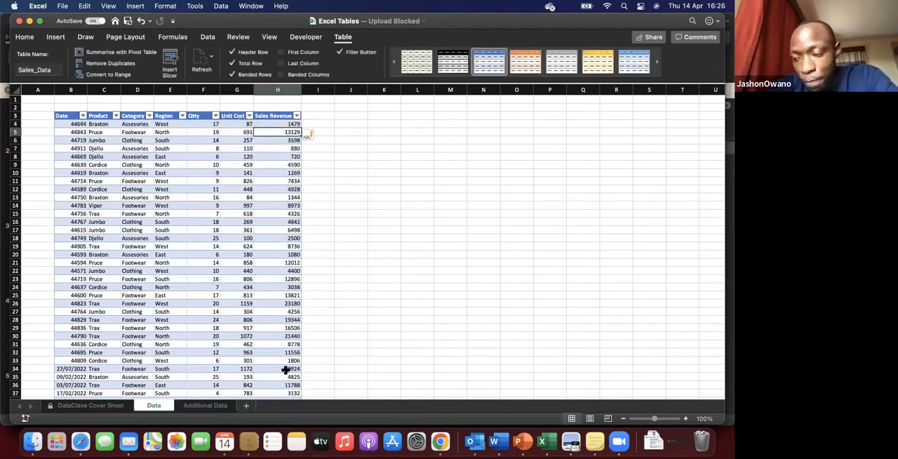
left_click(357, 123)
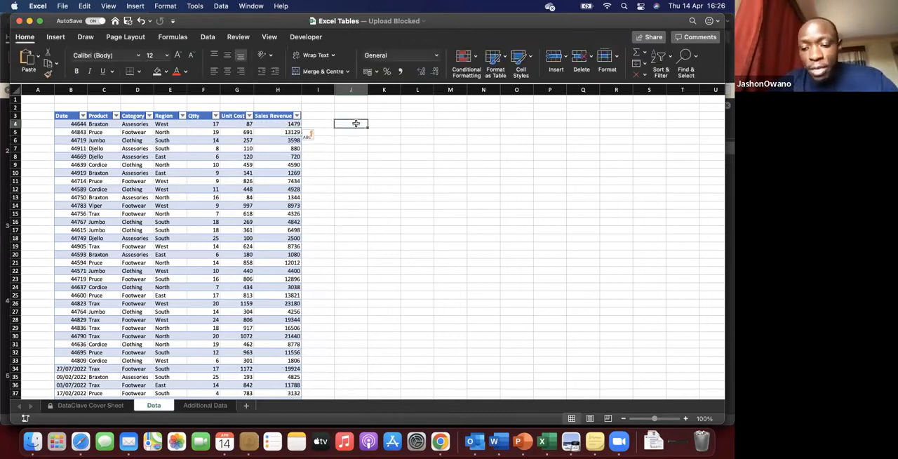
type("=")
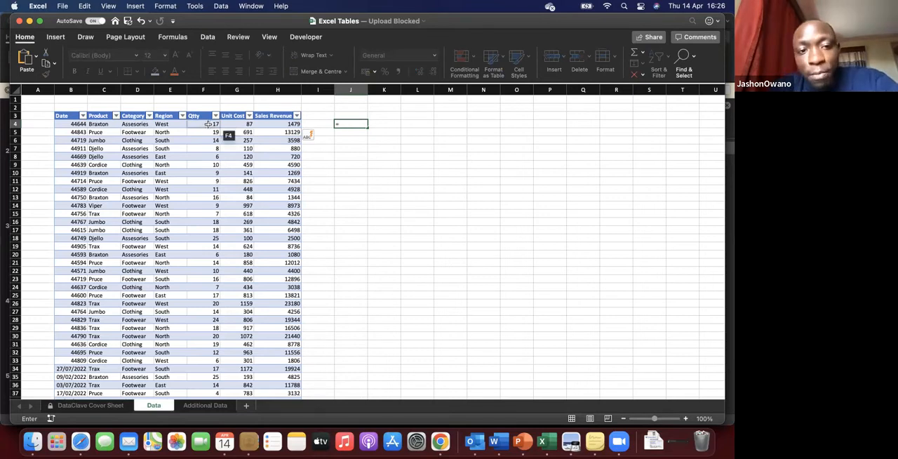
left_click(208, 124)
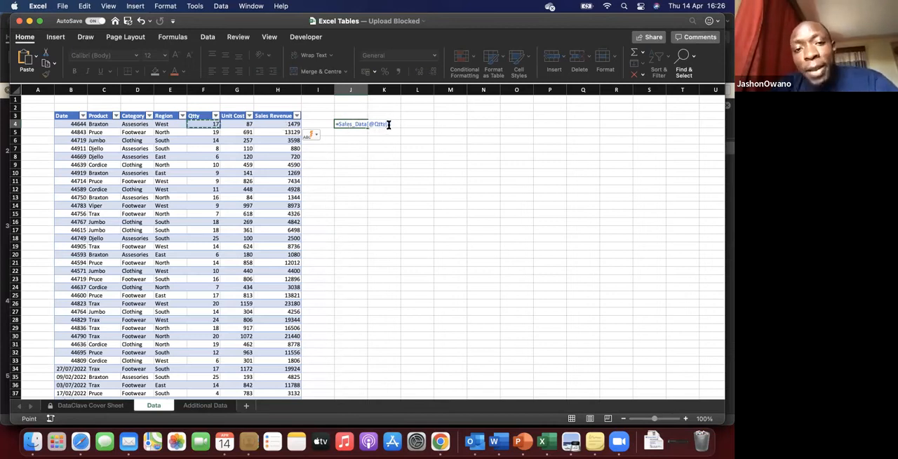
left_click_drag(390, 124, 337, 125)
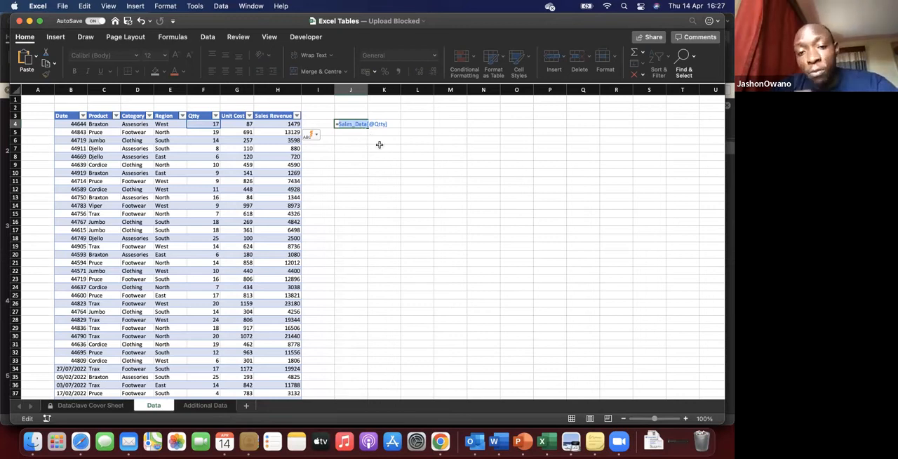
key("End")
type("*")
left_click(235, 123)
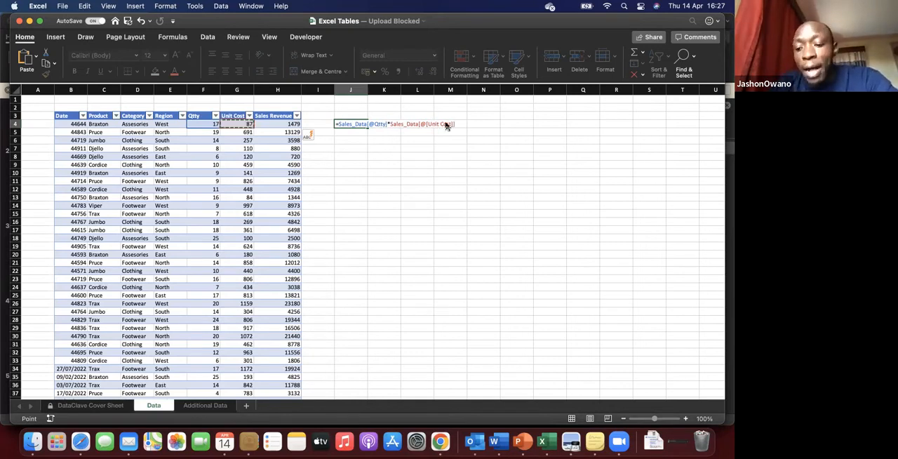
key("Return")
Step: Enter the same calculation in L4 with ordinary cell references, =F4*G4
left_click(418, 123)
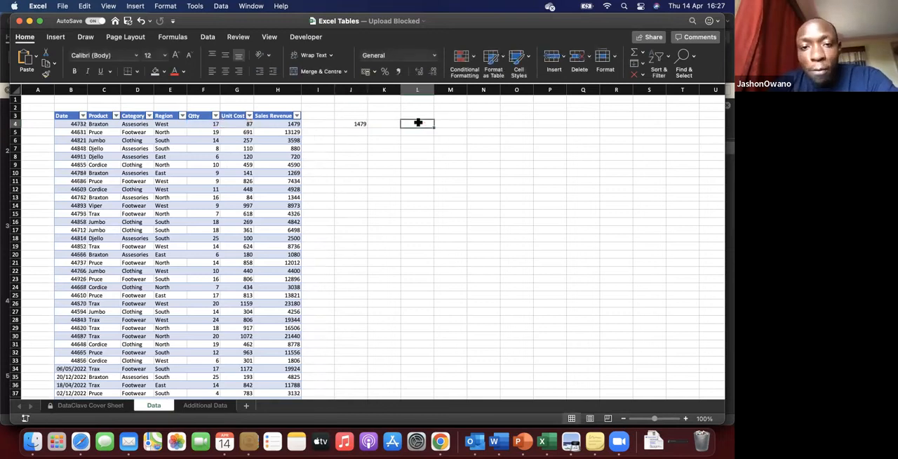
type("=")
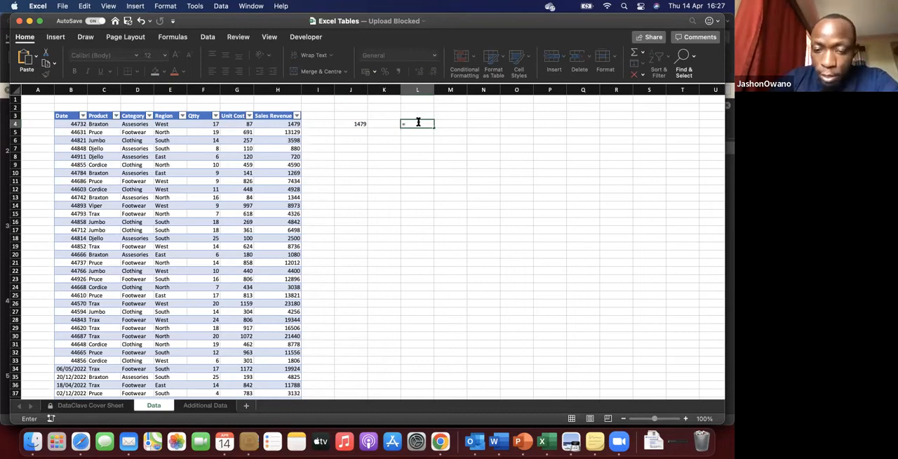
type("f4*")
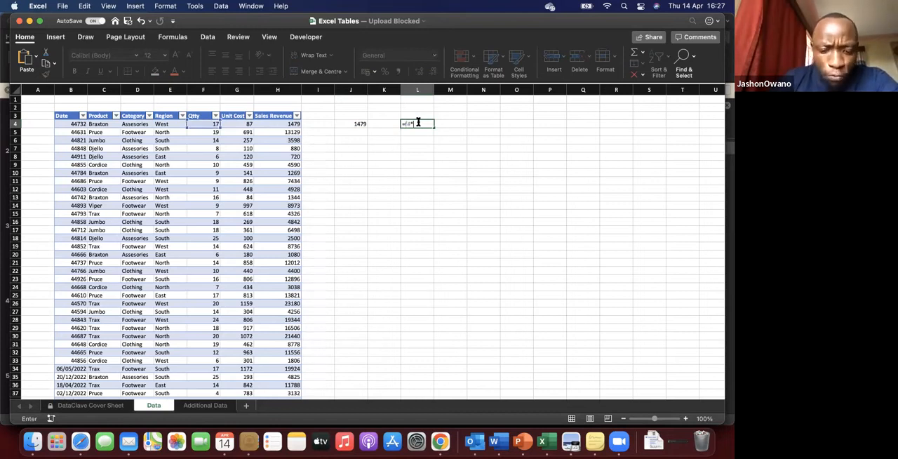
type("g4")
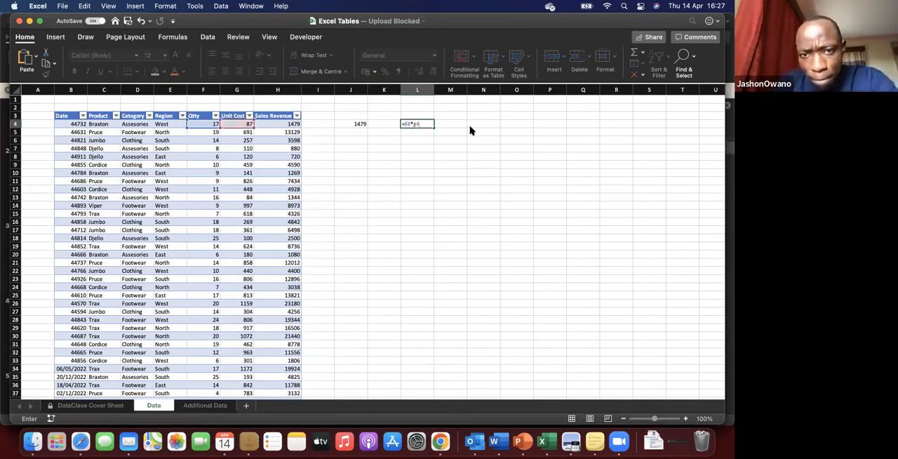
key("Return")
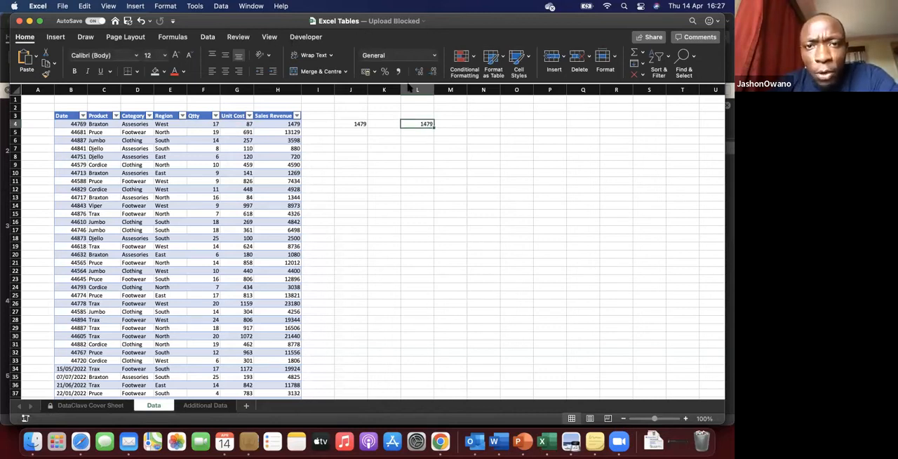
Step: Show the formula bar above the worksheet
left_click(275, 40)
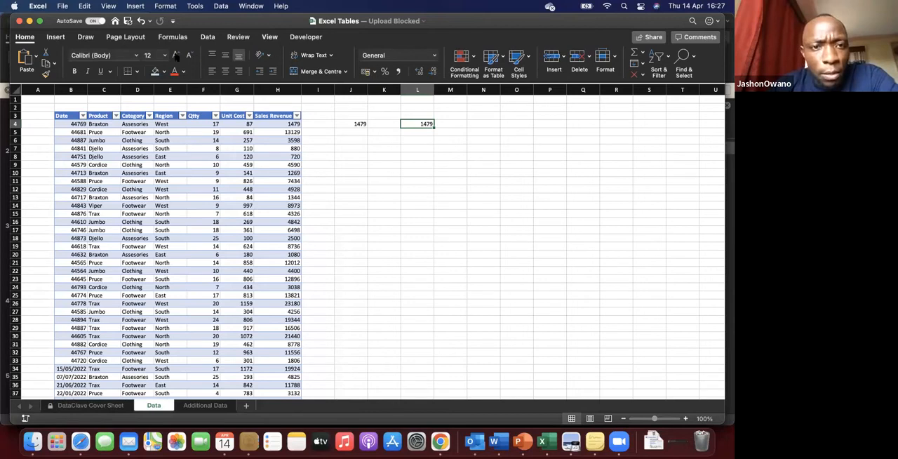
left_click(168, 56)
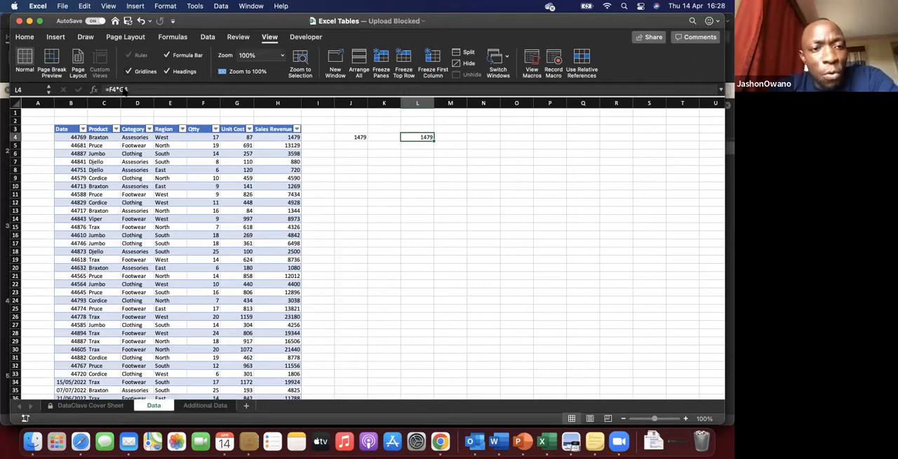
Step: Examine the structured-reference formula in J4, including its table name and column names
left_click(352, 137)
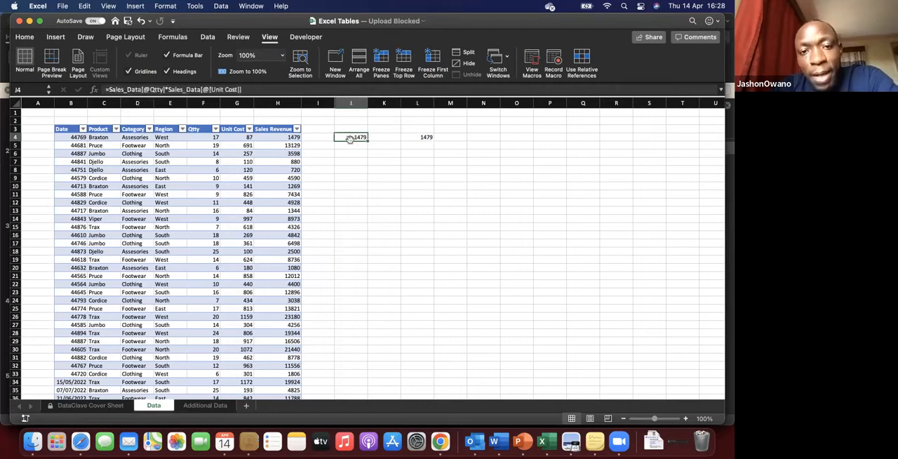
left_click(107, 89)
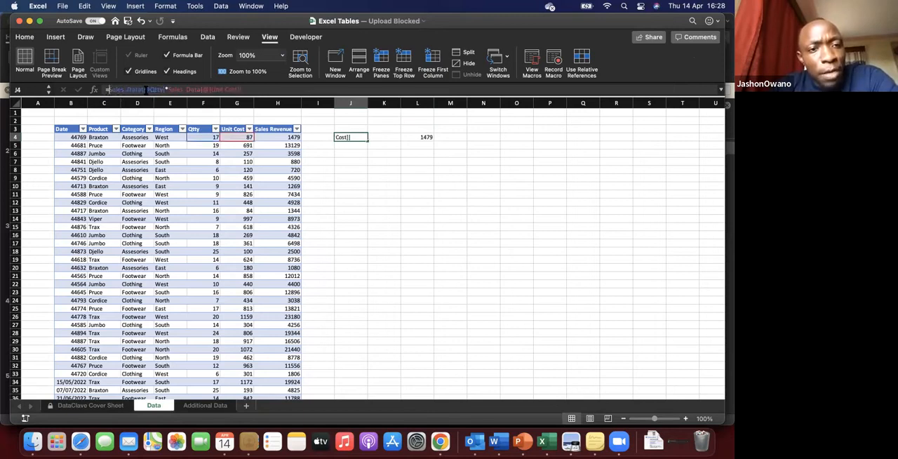
left_click_drag(146, 90, 165, 89)
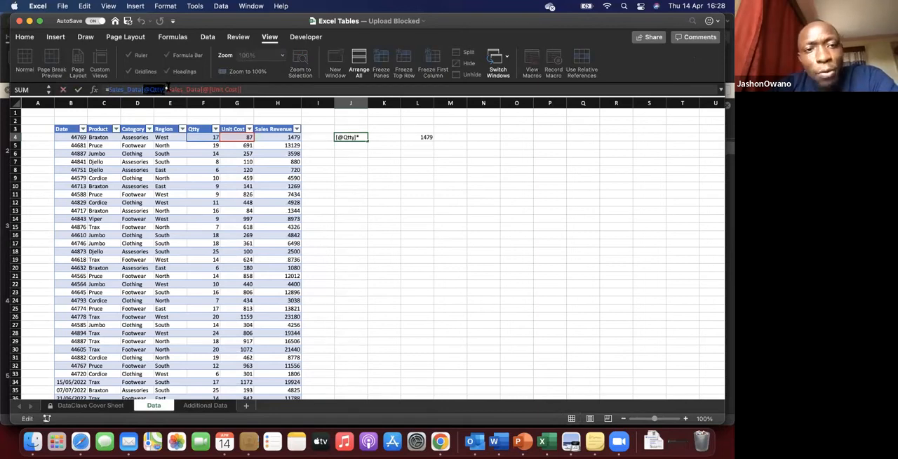
left_click_drag(207, 90, 111, 91)
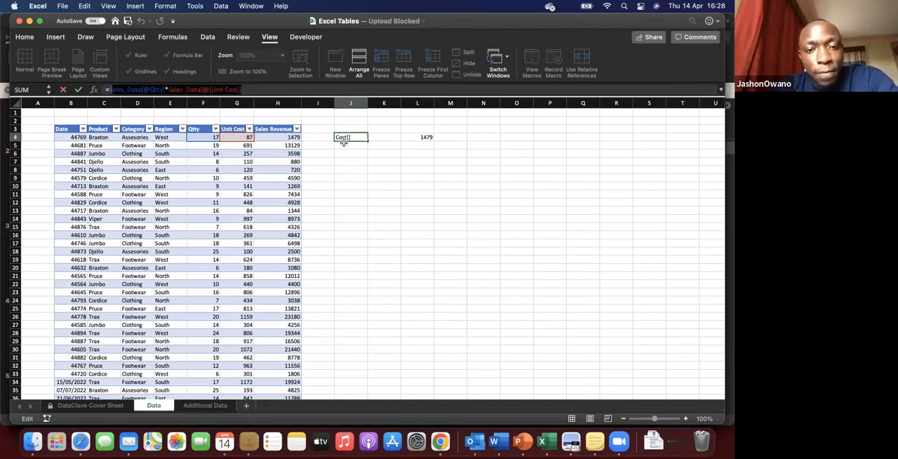
key("Return")
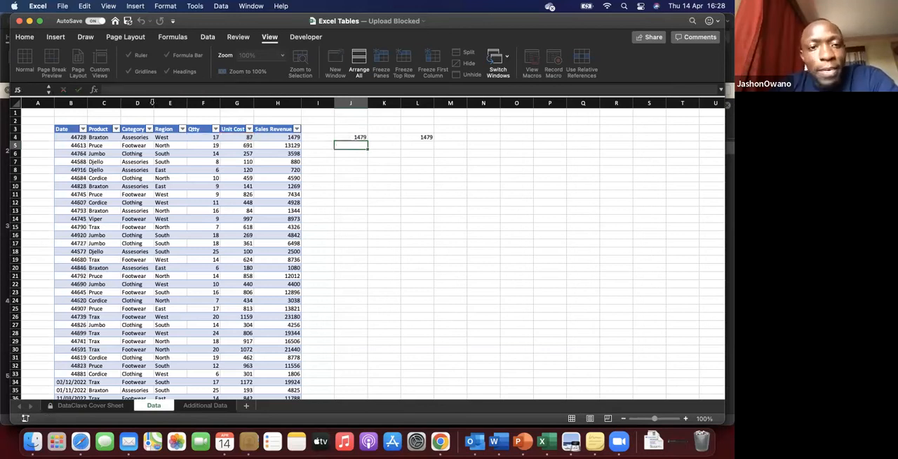
key("Up")
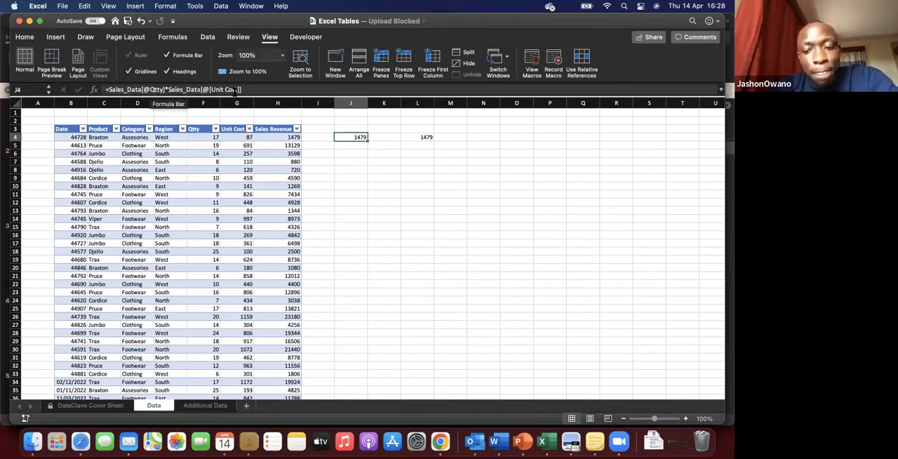
key("Return")
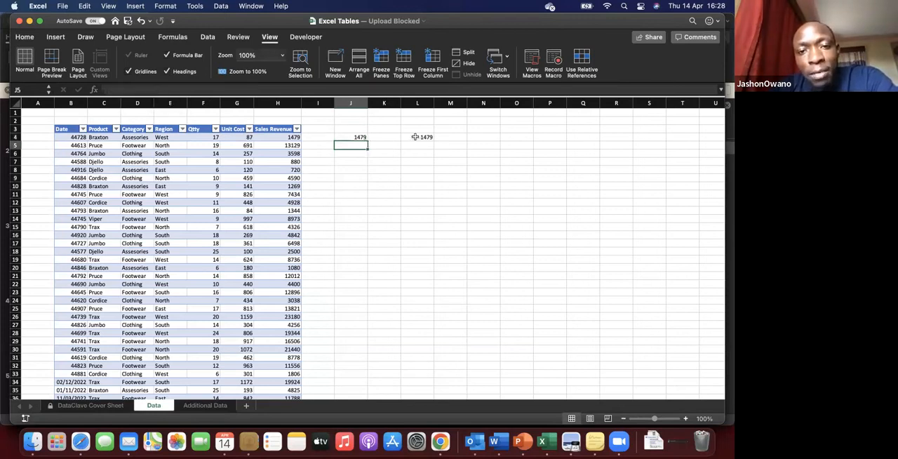
Step: Compare the ordinary cell references in L4 with the structured references in the Sales Revenue cell H4
left_click(415, 137)
left_click(104, 91)
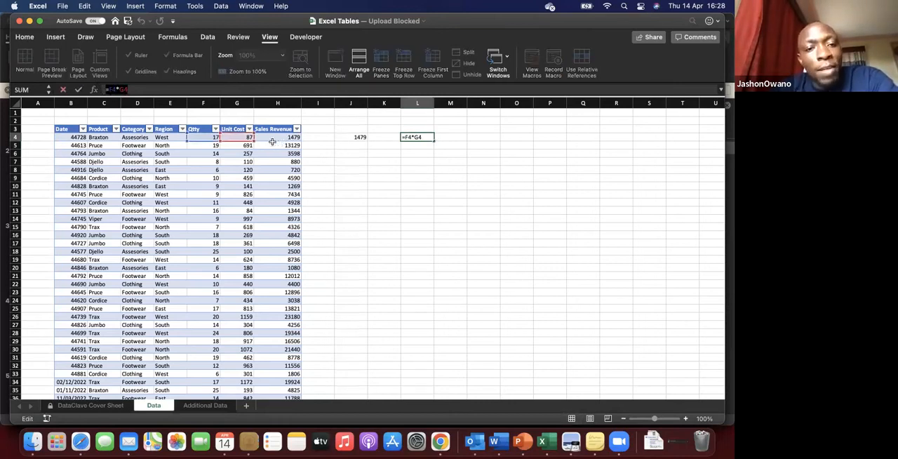
key("Return")
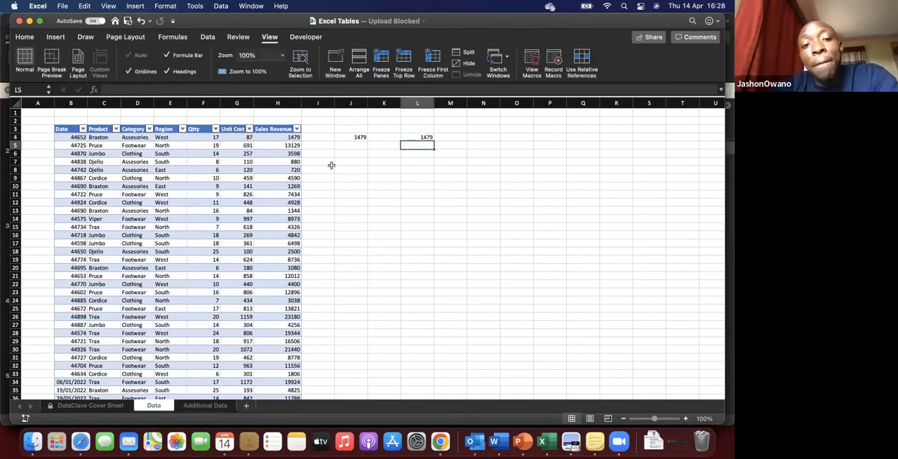
left_click(289, 137)
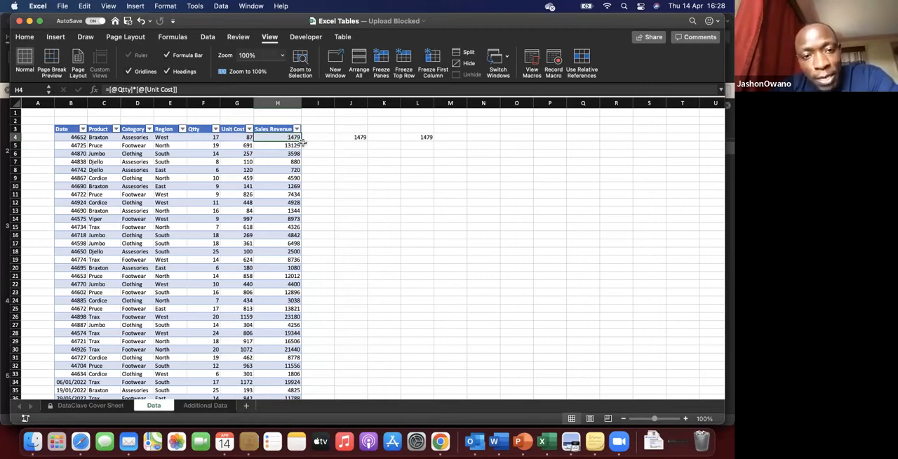
left_click(204, 180)
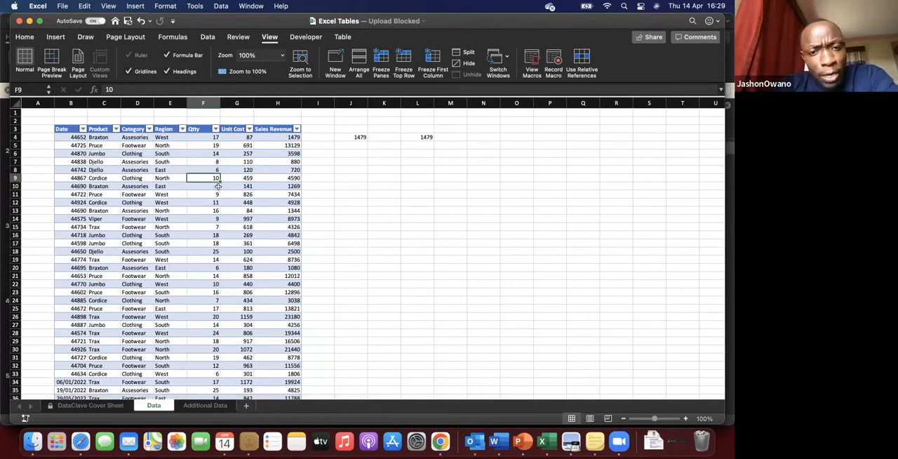
scroll(218, 186, "down", 1)
scroll(218, 186, "up", 1)
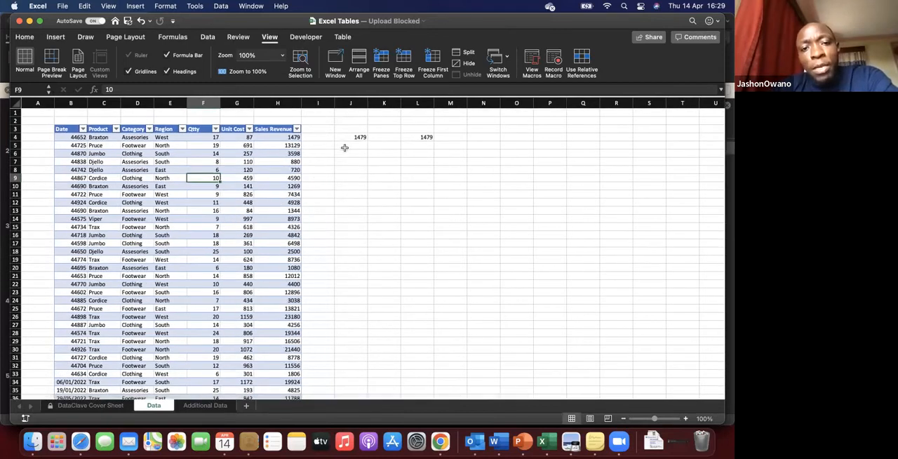
Step: Delete the two comparison formulas in J4 and L4 beside the table
left_click_drag(353, 138, 432, 138)
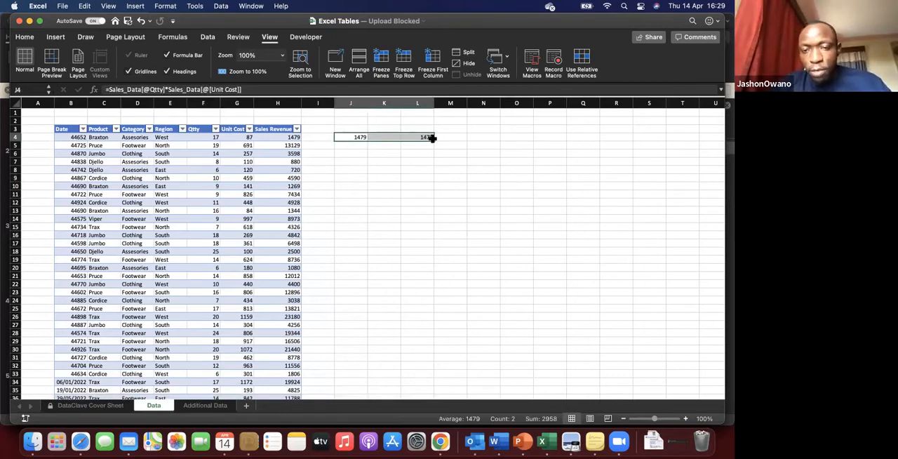
key("Delete")
left_click(264, 171)
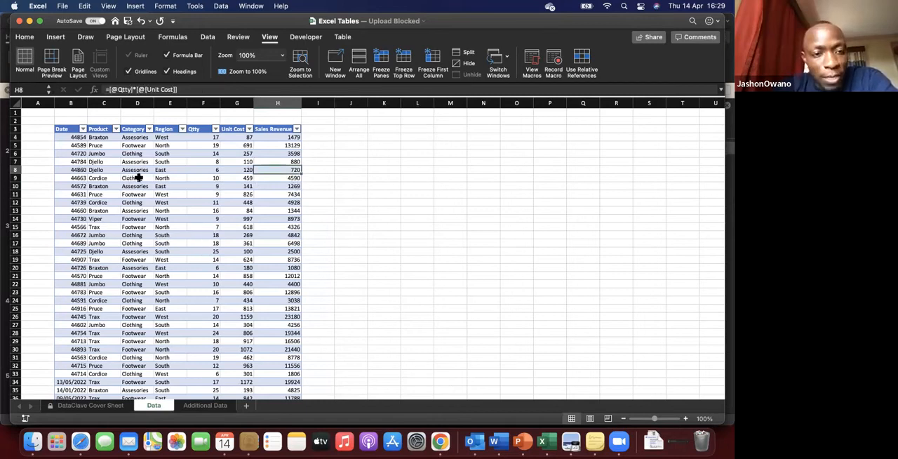
Step: Look over the Additional Data sheet and return to the Data sheet
left_click(139, 178)
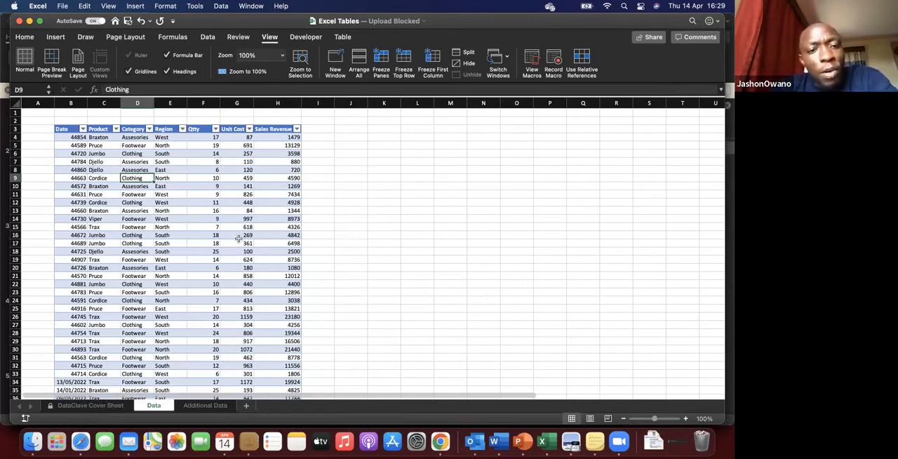
left_click(174, 219)
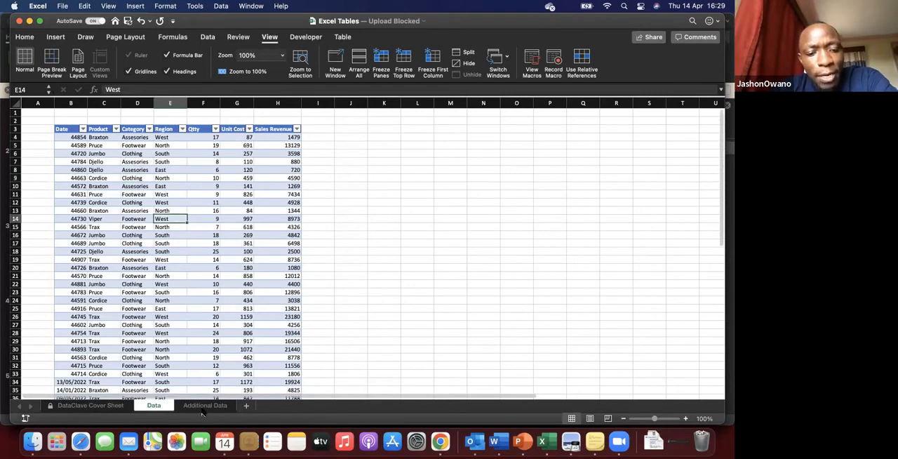
left_click(204, 406)
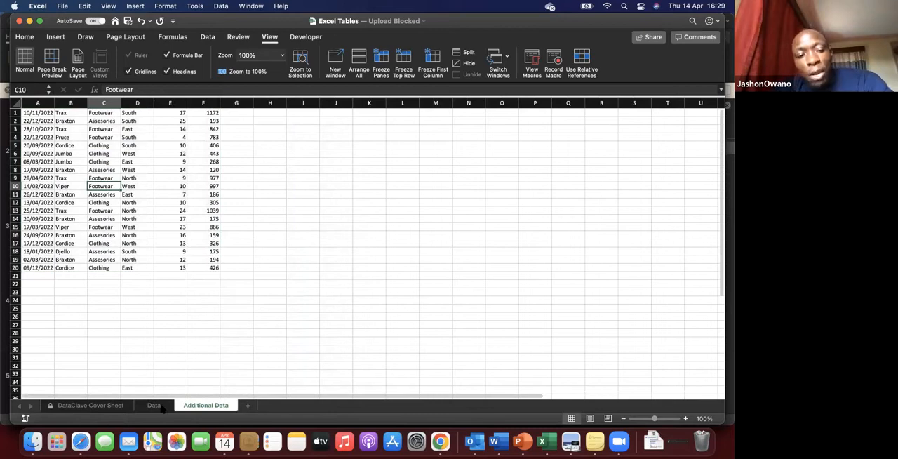
left_click(155, 406)
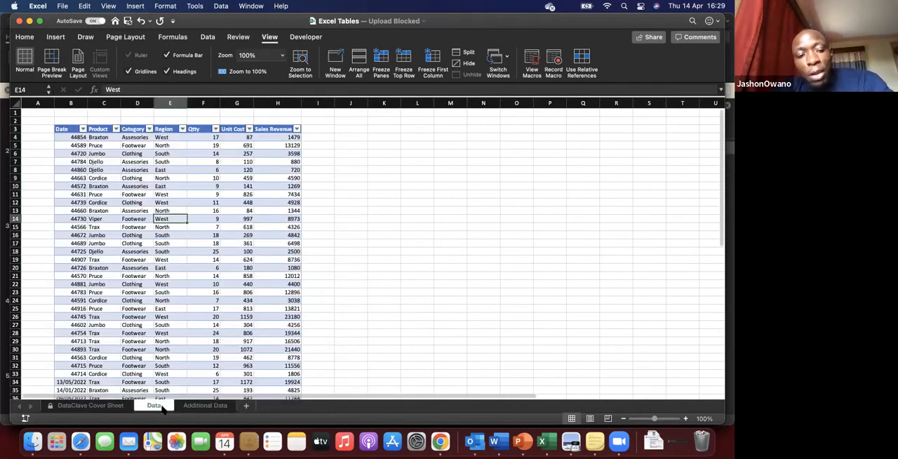
Step: Review the Sales_Data table's design options and its header row in row 3
left_click(216, 203)
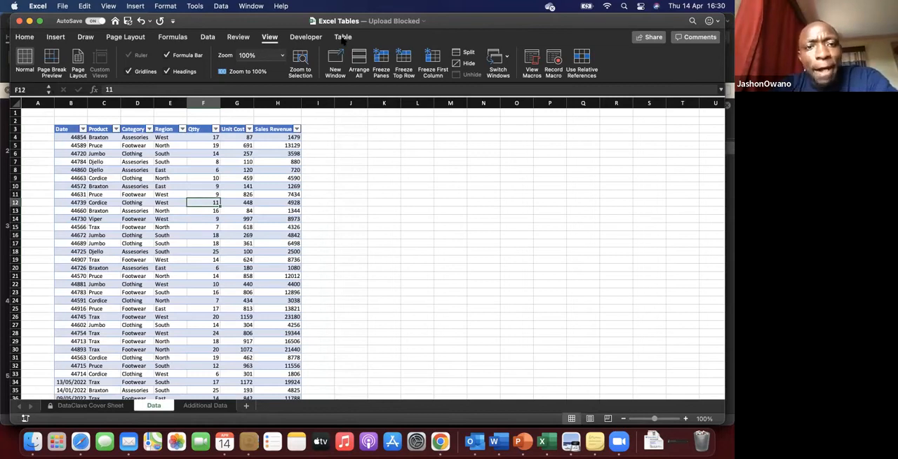
left_click(343, 38)
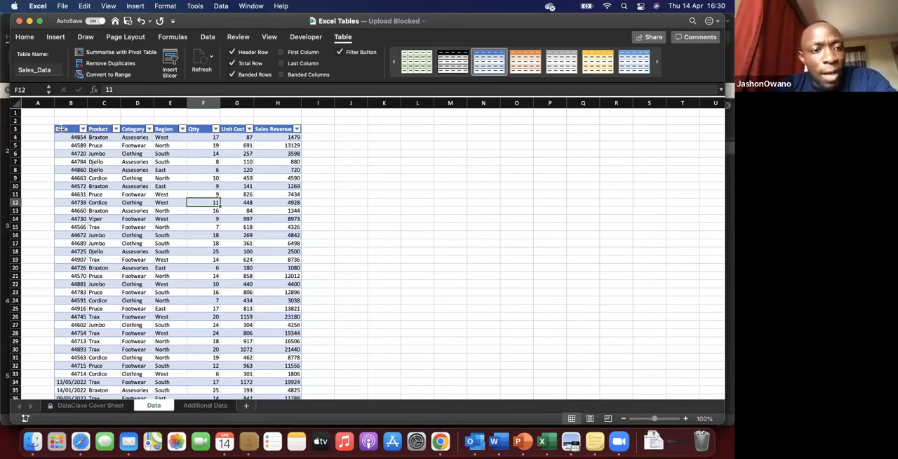
left_click(12, 128)
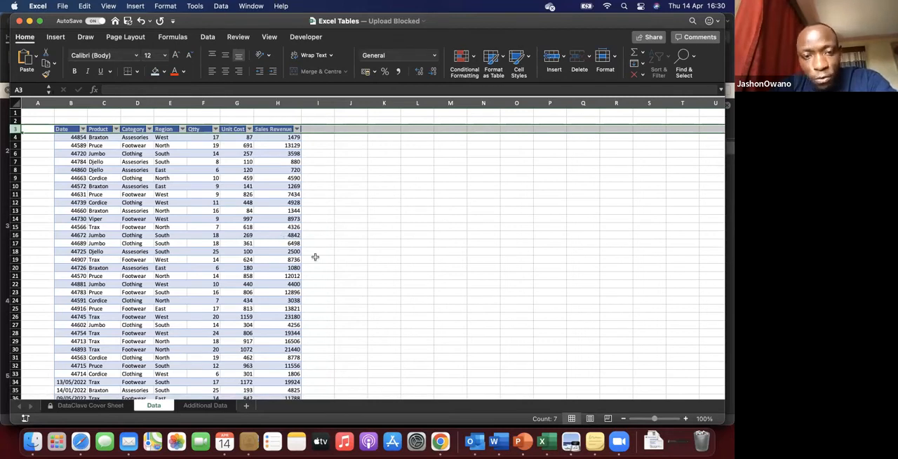
Step: Examine the column headings while moving through the table to its Total row, with cells selected inside and outside the table
left_click(279, 235)
scroll(315, 257, "down", 1)
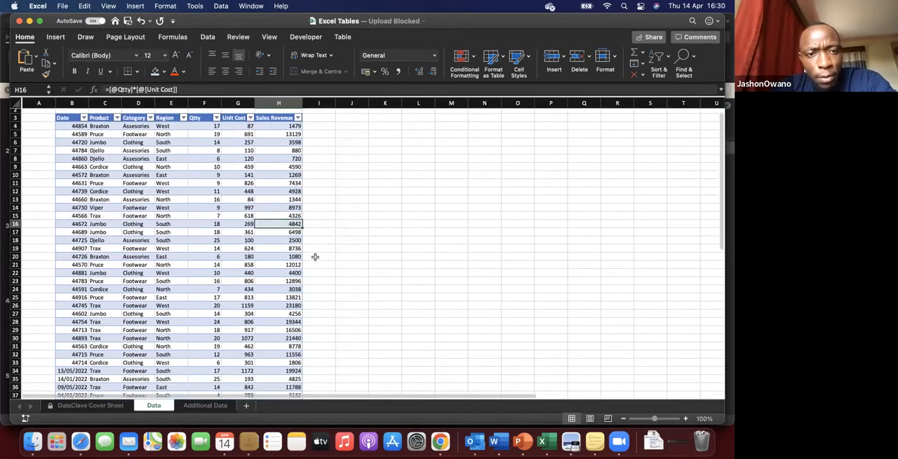
scroll(315, 256, "down", 2)
scroll(315, 257, "down", 2)
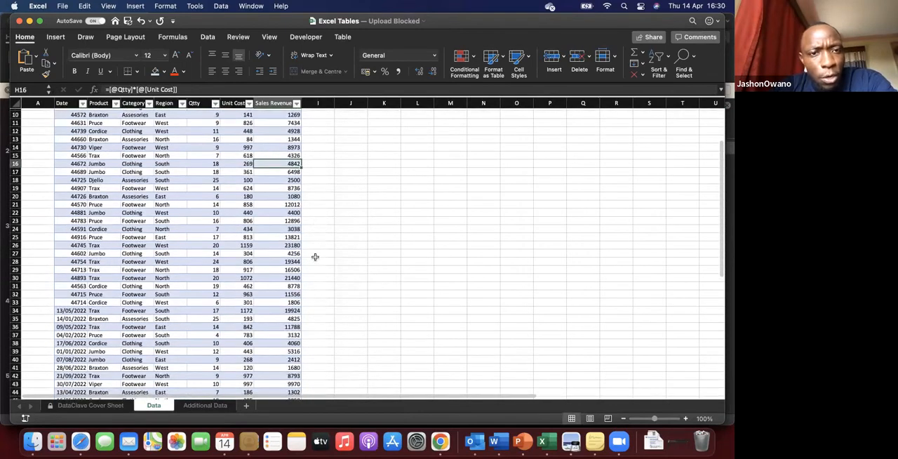
left_click(234, 319)
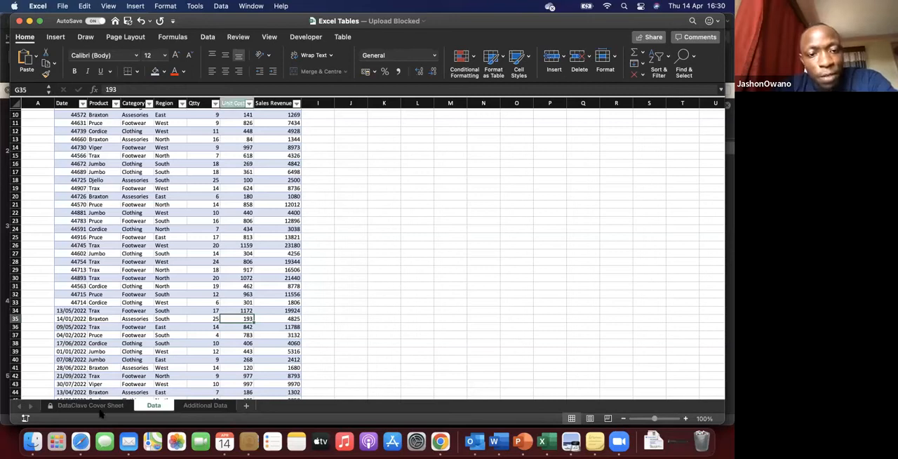
left_click(105, 367)
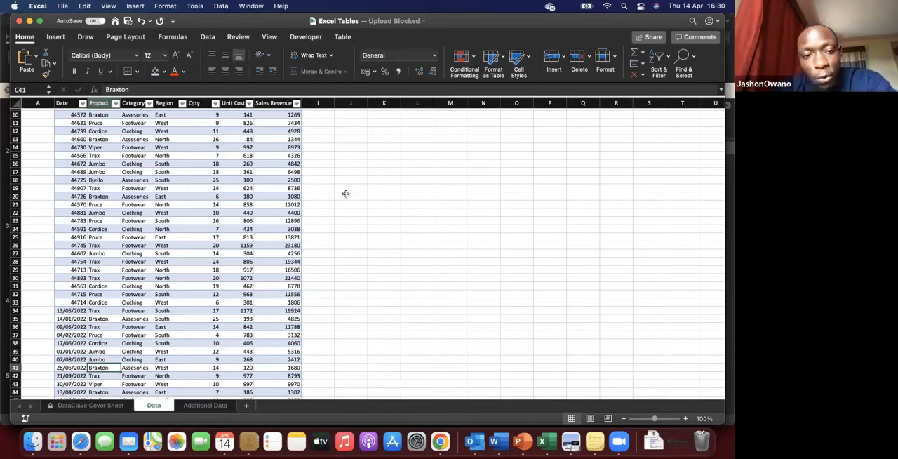
scroll(345, 194, "down", 1)
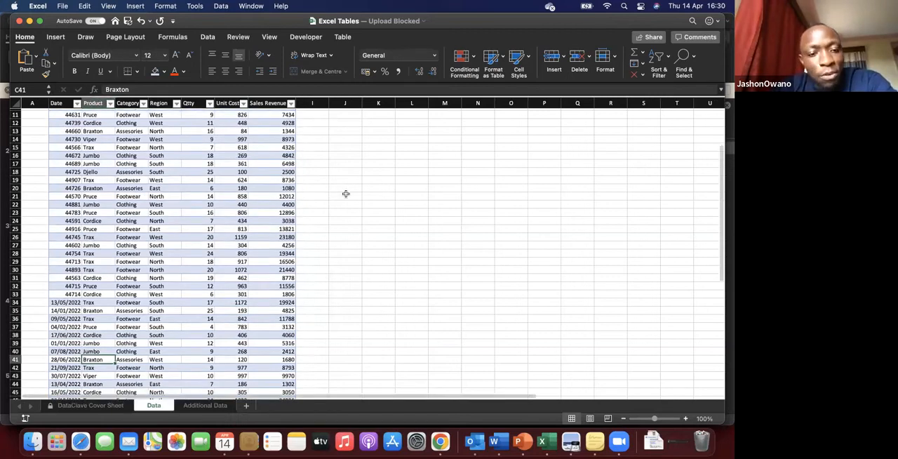
scroll(346, 195, "down", 3)
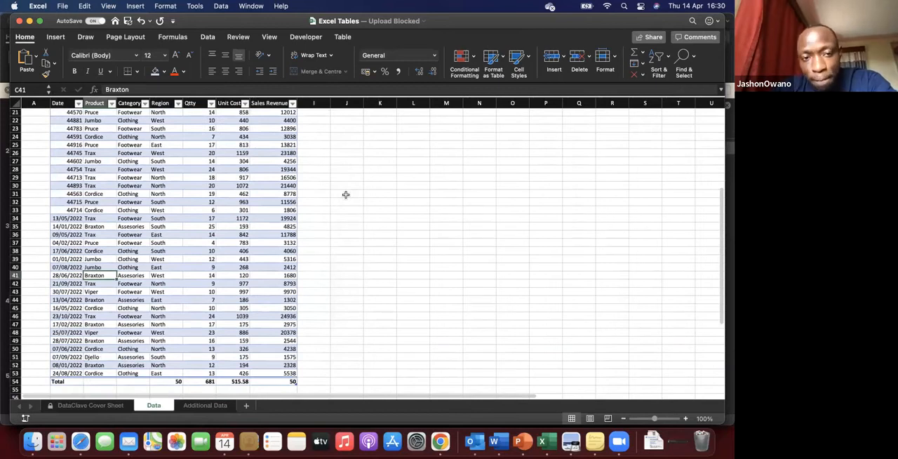
scroll(201, 200, "up", 6)
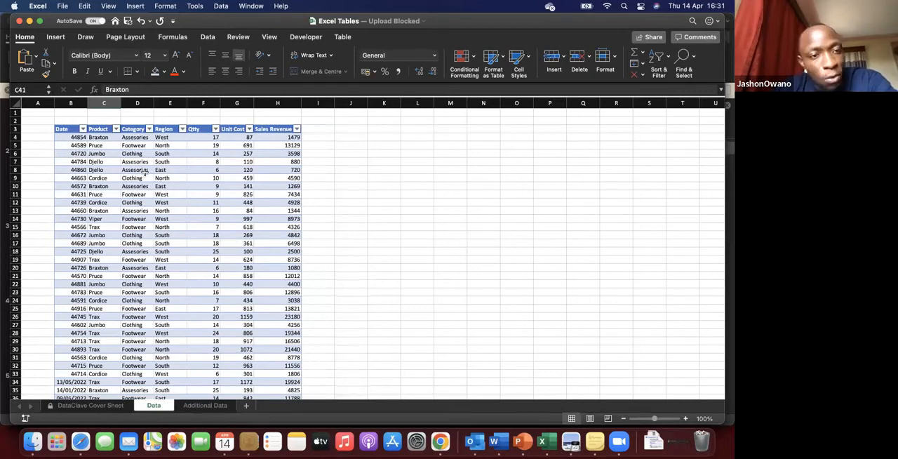
scroll(107, 104, "down", 8)
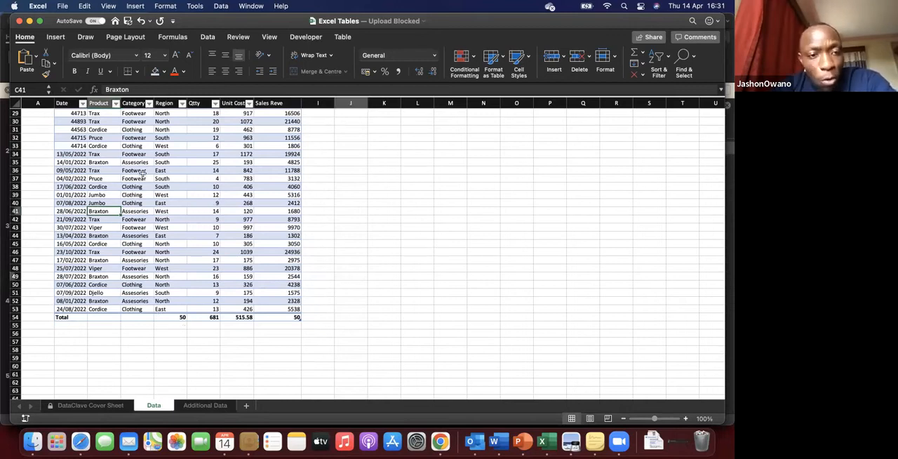
left_click(357, 280)
scroll(161, 152, "up", 9)
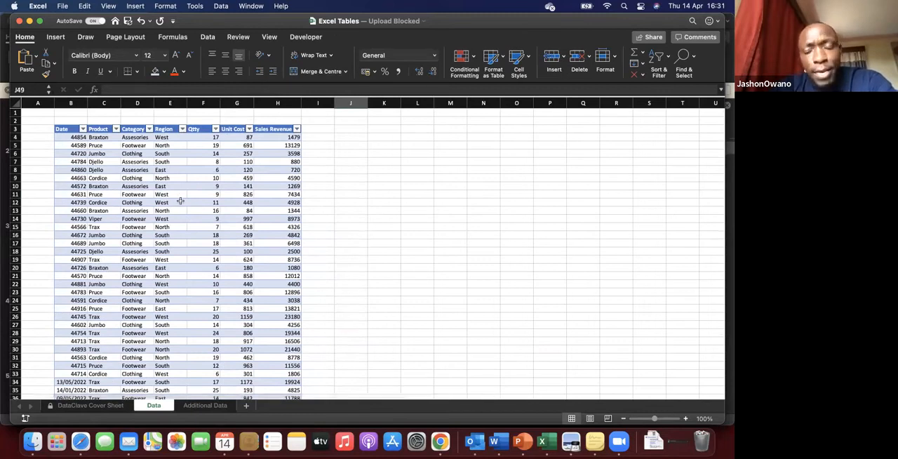
Step: Convert the Sales_Data table to a normal range
left_click(181, 202)
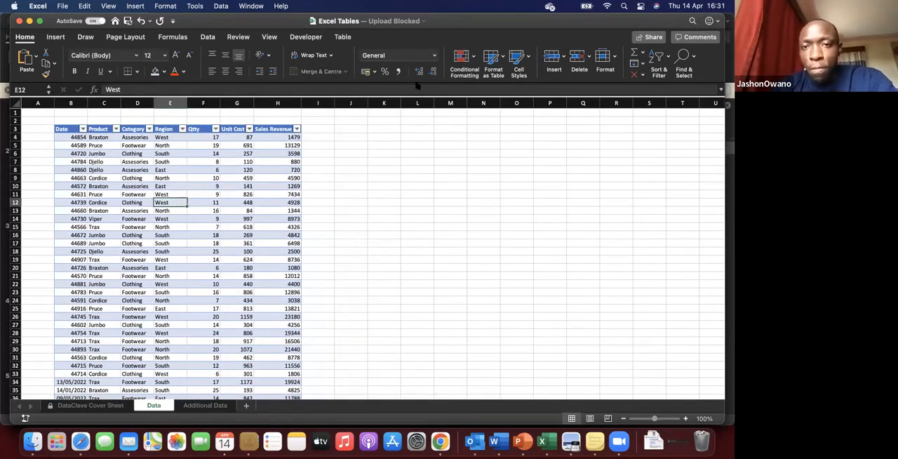
left_click(343, 37)
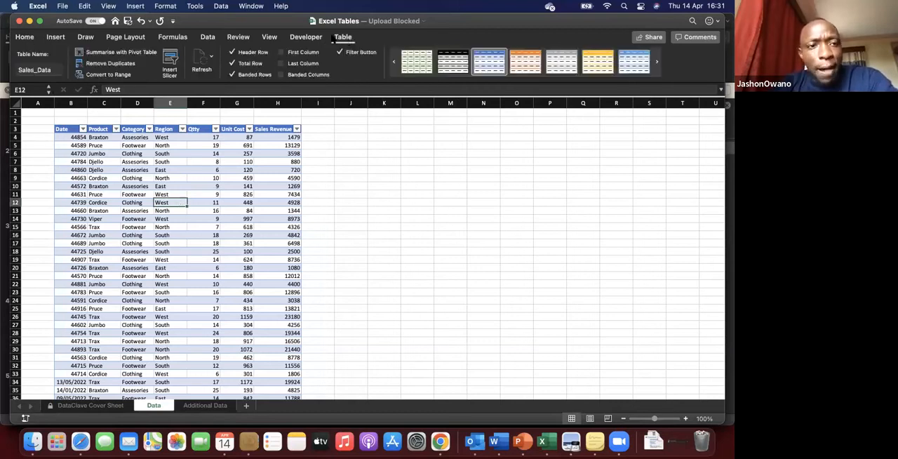
left_click(116, 77)
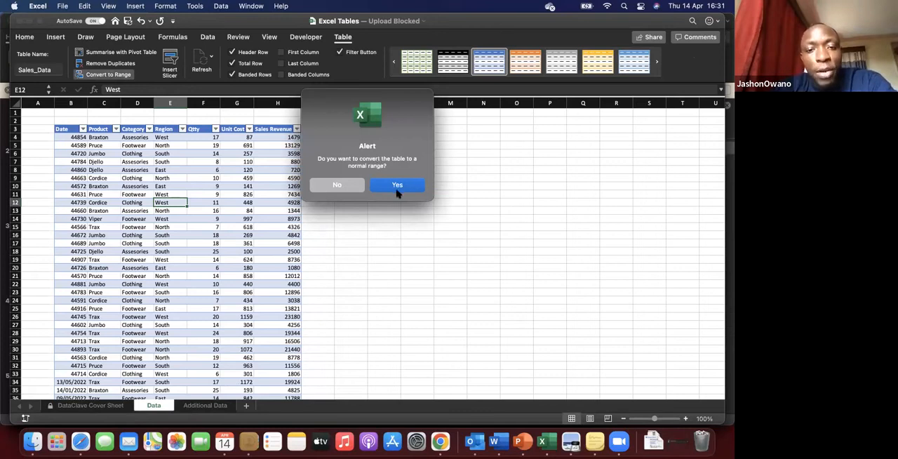
left_click(397, 185)
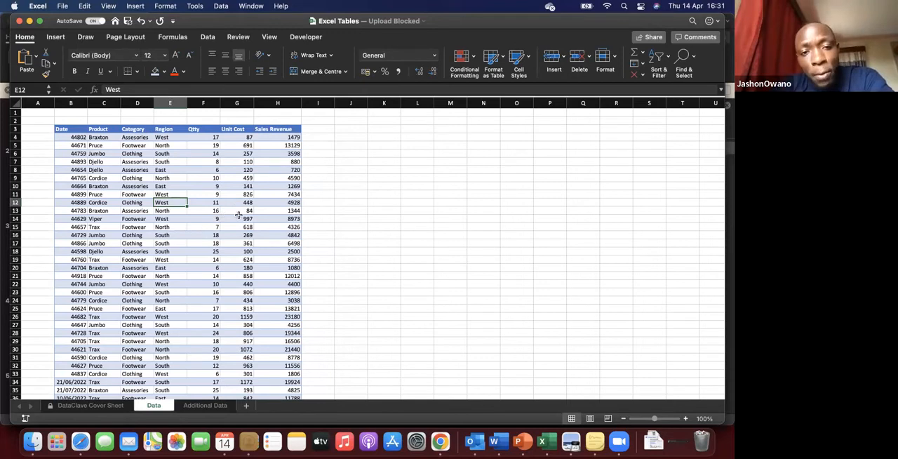
Step: Check several cells inside and outside the converted range for available table options
left_click(394, 215)
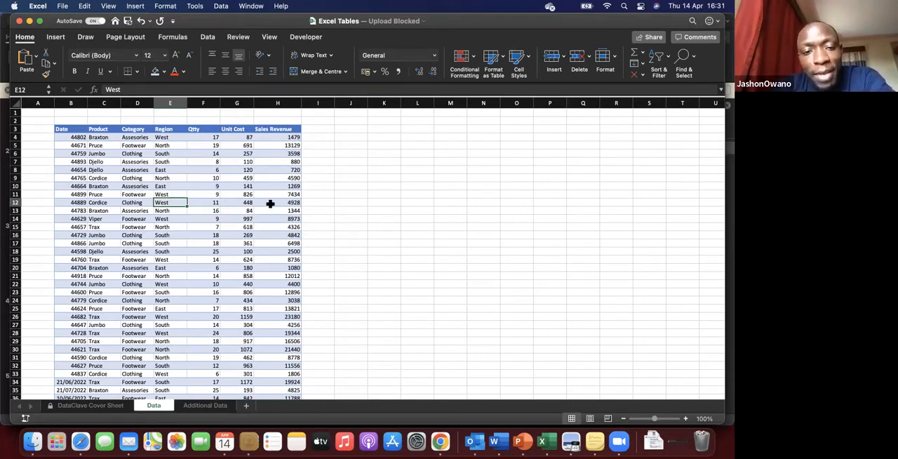
left_click(222, 202)
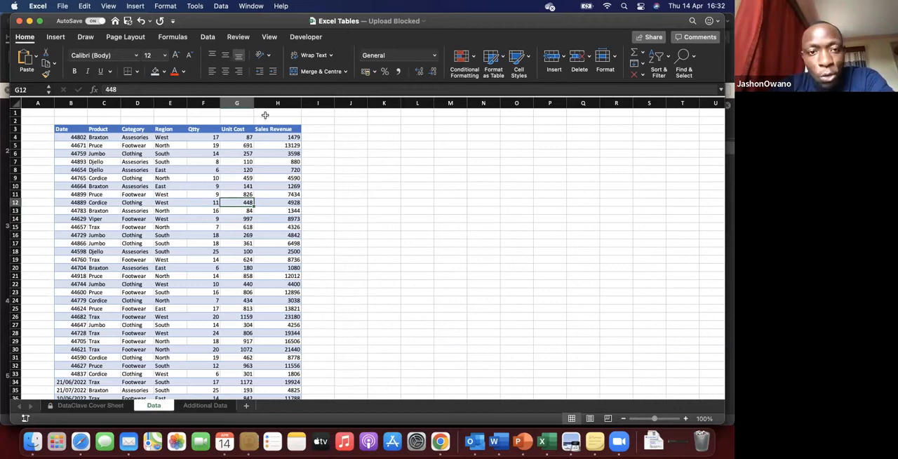
left_click(205, 235)
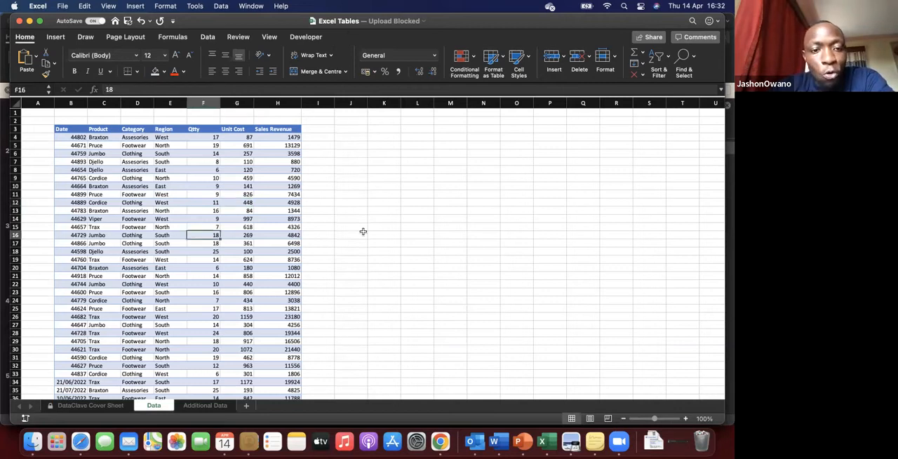
left_click(362, 232)
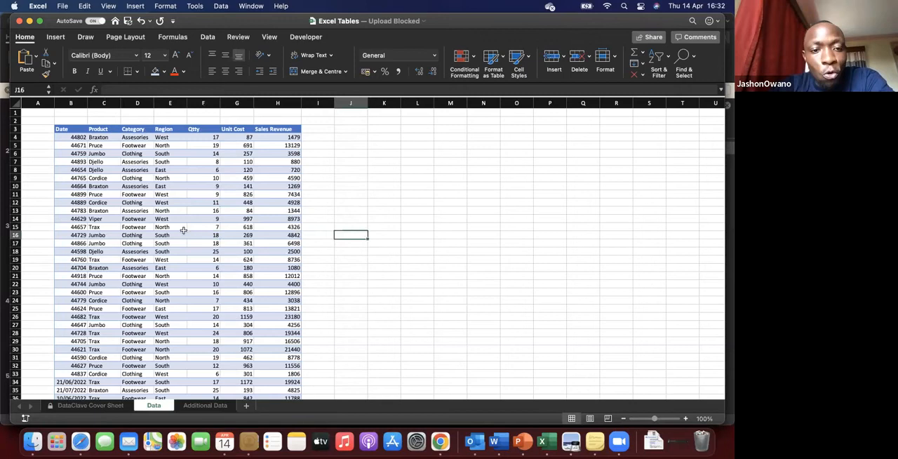
left_click(136, 292)
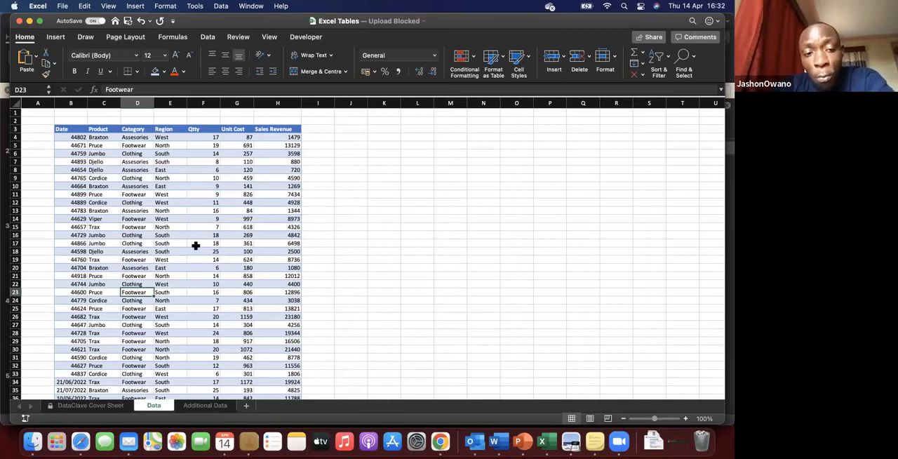
Step: Look through the converted range down to its Total row, checking the formatting and column headings
scroll(216, 235, "up", 1)
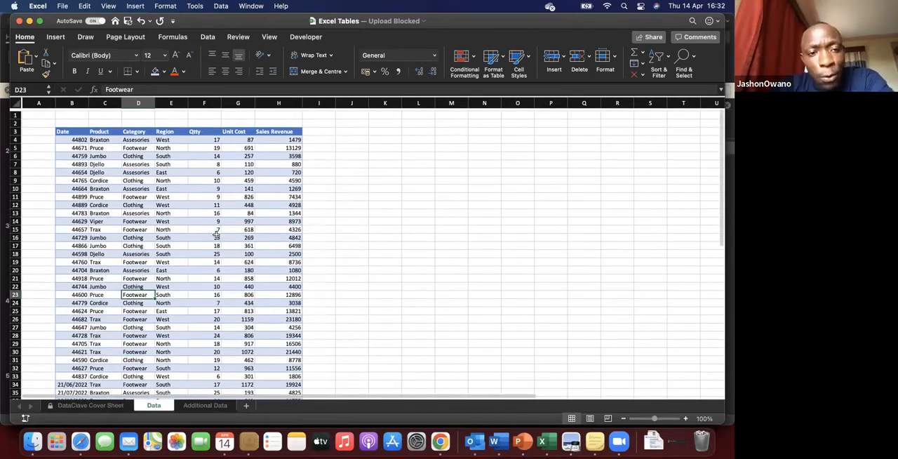
scroll(216, 235, "down", 5)
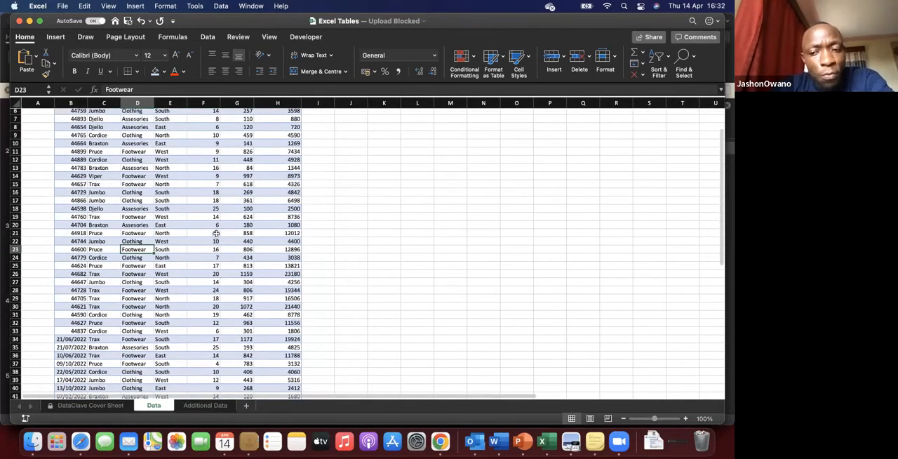
scroll(216, 234, "down", 5)
scroll(216, 233, "down", 5)
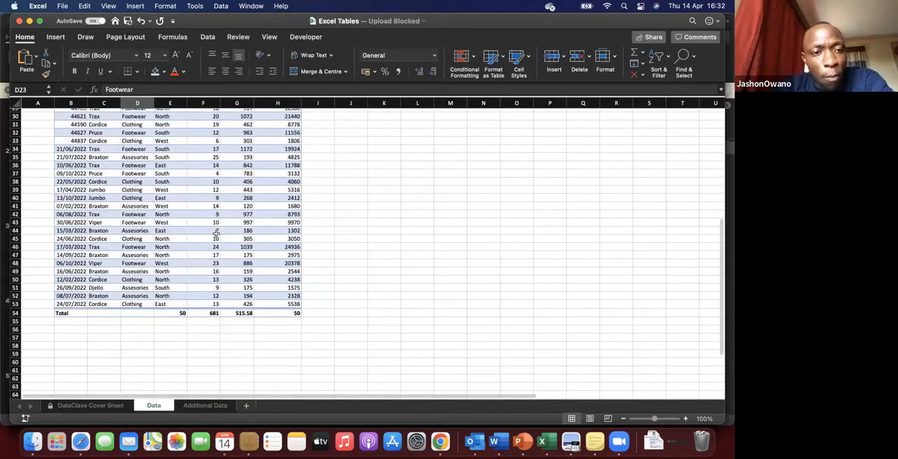
scroll(216, 234, "up", 1)
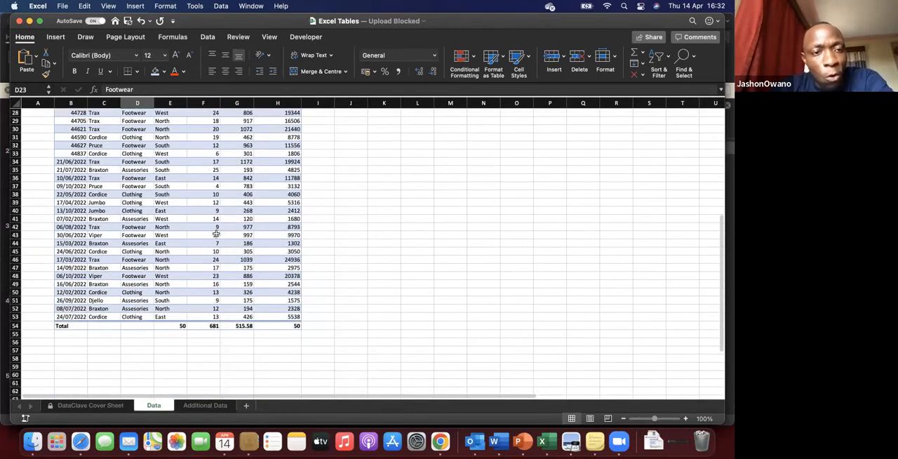
scroll(216, 234, "up", 3)
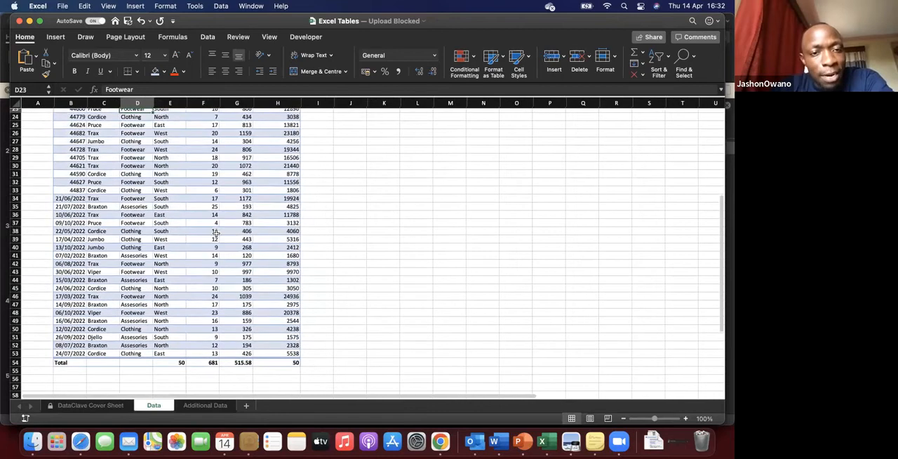
scroll(216, 234, "up", 2)
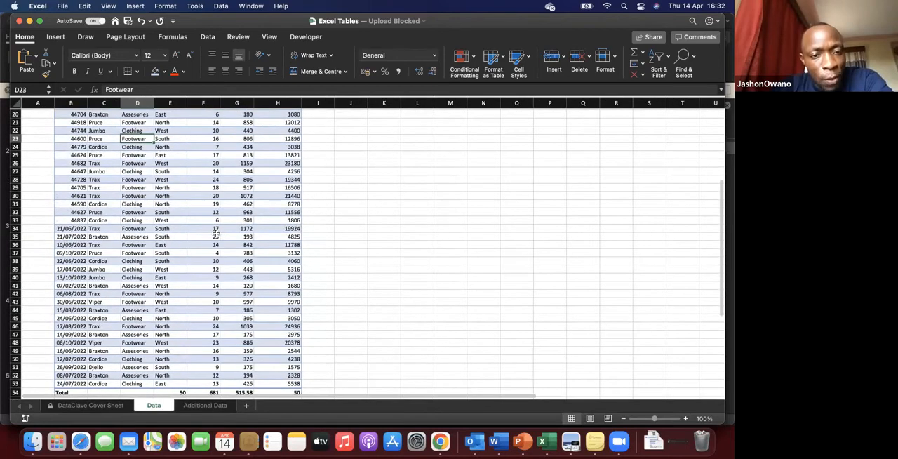
scroll(217, 234, "down", 2)
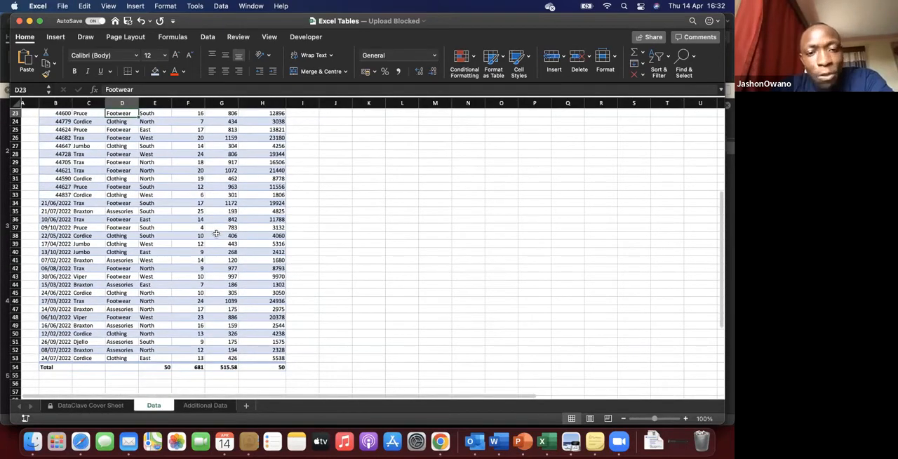
scroll(216, 233, "down", 2)
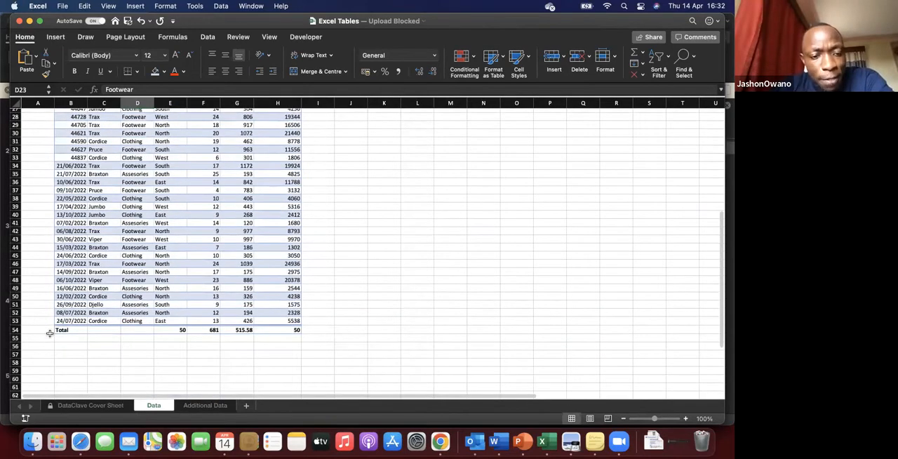
Step: Examine the formulas in the Total row's Region cell E54 and the Sales Revenue cell H50
left_click(171, 329)
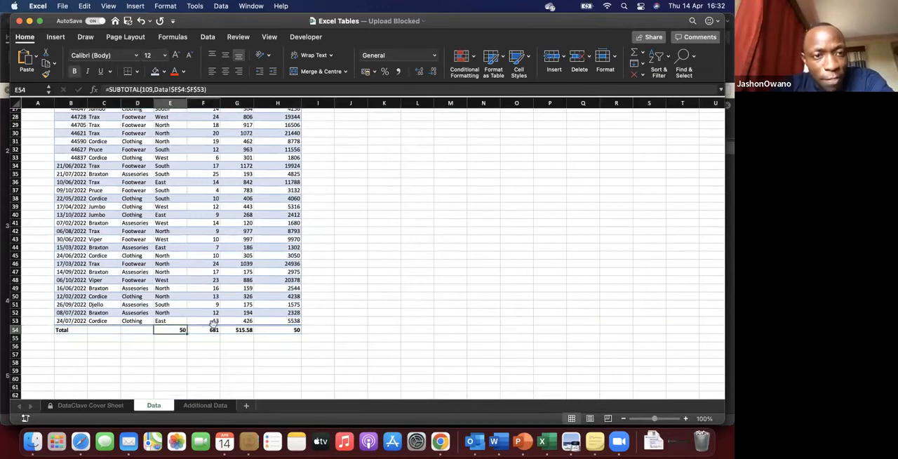
left_click(258, 295)
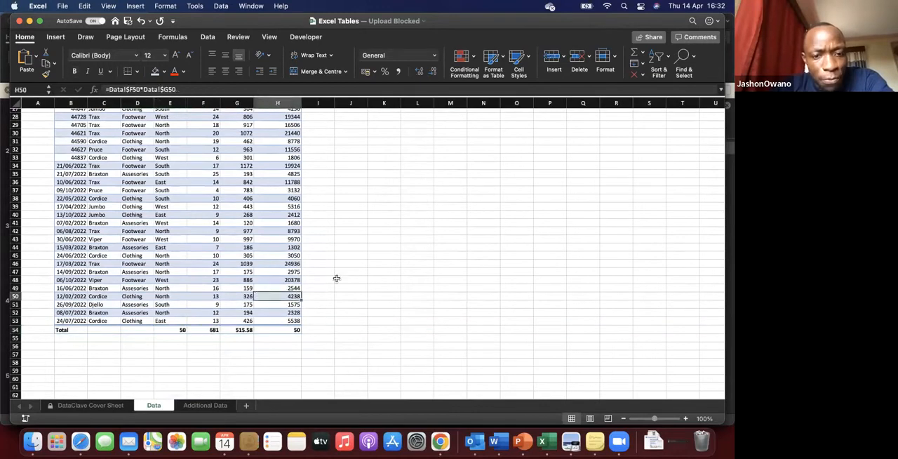
left_click(336, 279)
scroll(336, 279, "down", 2)
scroll(336, 279, "down", 3)
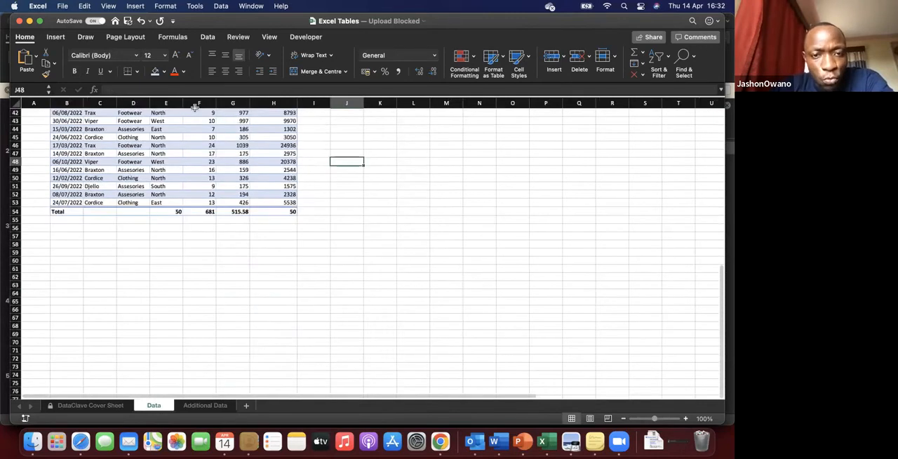
Step: Add filter buttons to the header row of the converted range
scroll(191, 129, "up", 15)
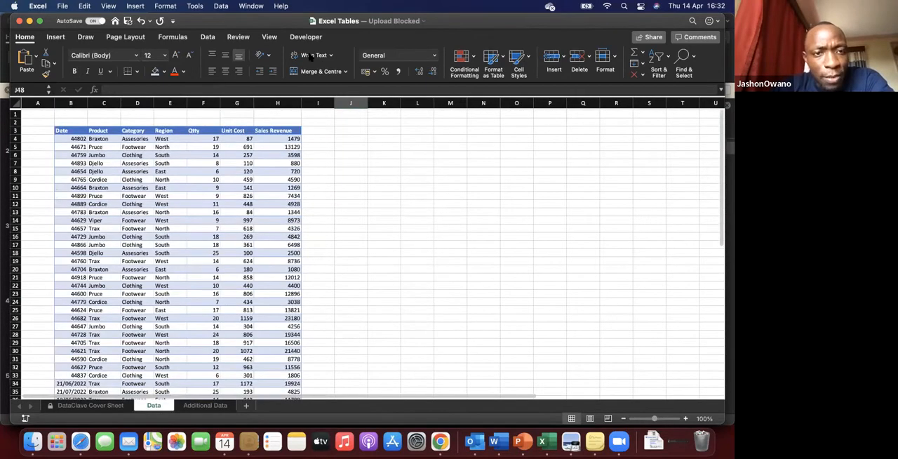
left_click(192, 130)
left_click(210, 38)
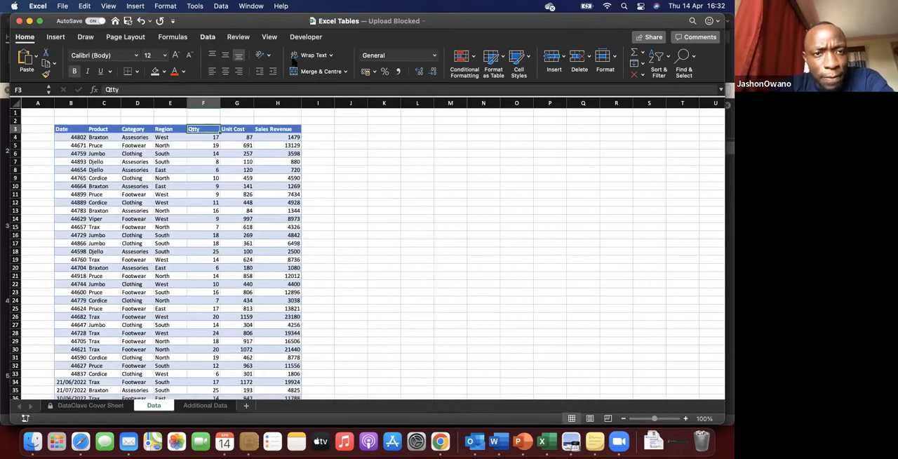
left_click(320, 61)
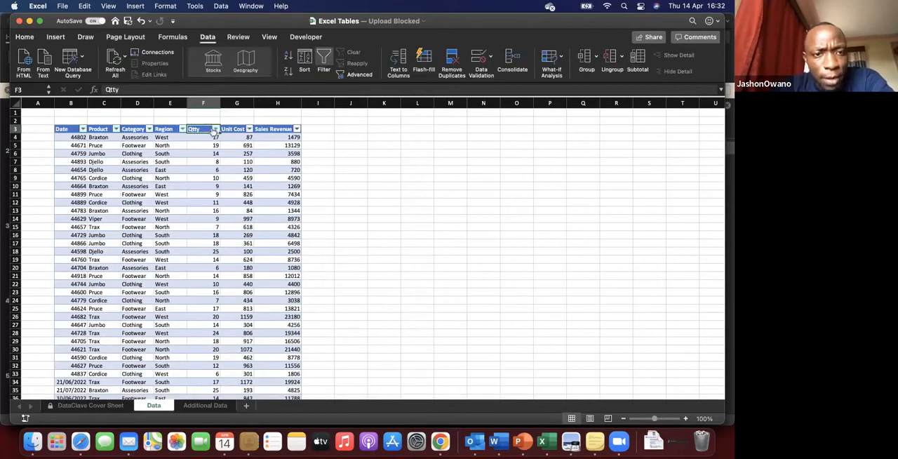
Step: Filter the Category column to show only Assesories by excluding Clothing and Footwear
left_click(149, 129)
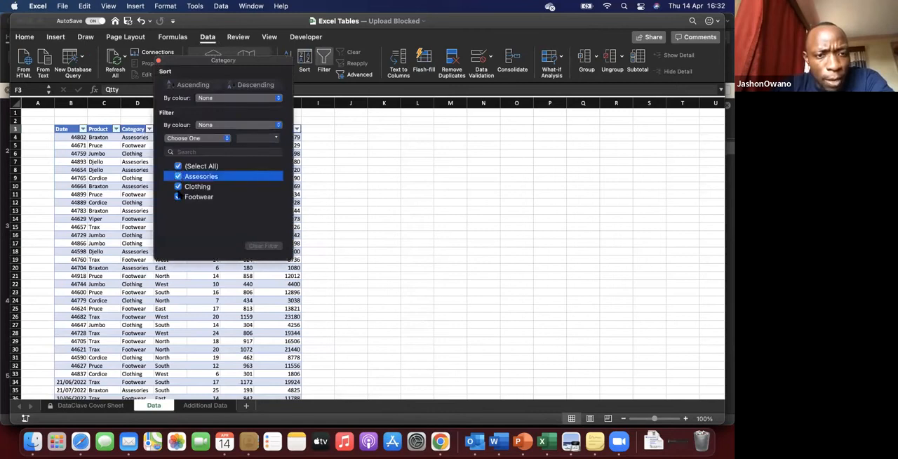
left_click(178, 178)
left_click(179, 192)
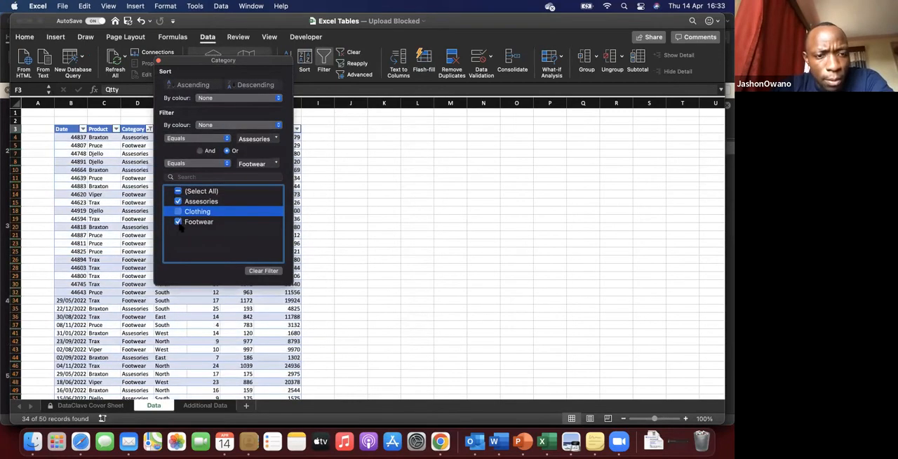
left_click(179, 222)
left_click(203, 311)
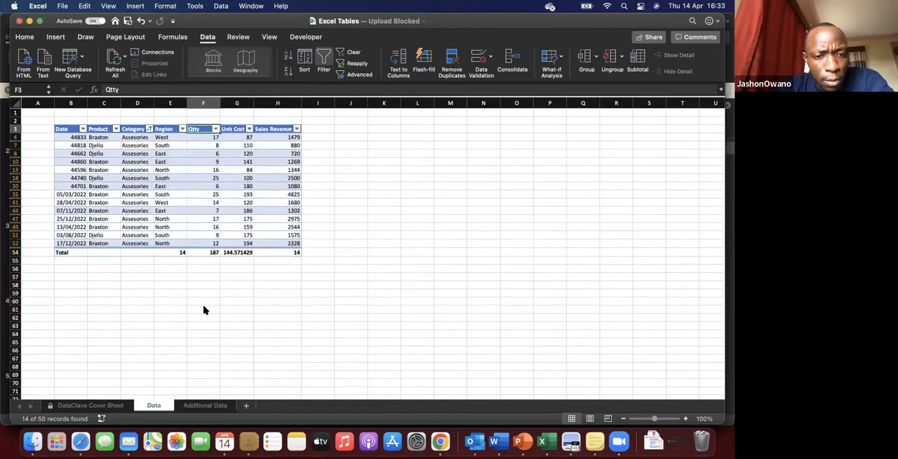
Step: View the filter options of the Qtty column without changing them
left_click(215, 129)
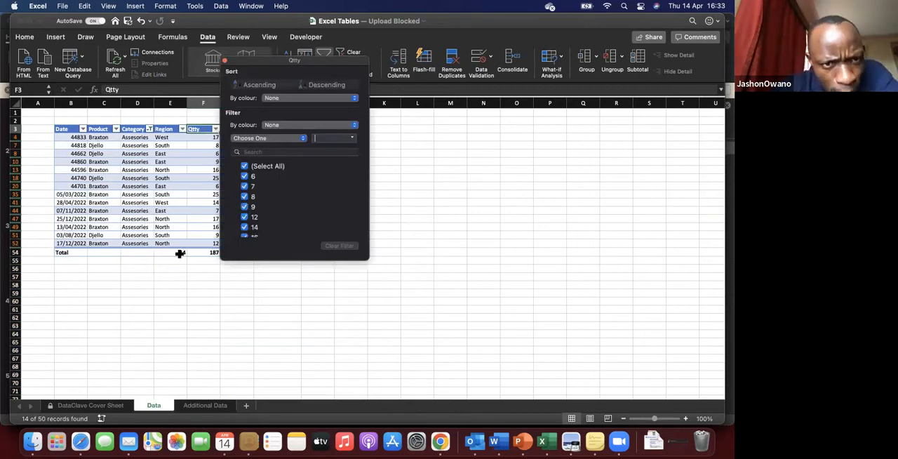
left_click(180, 253)
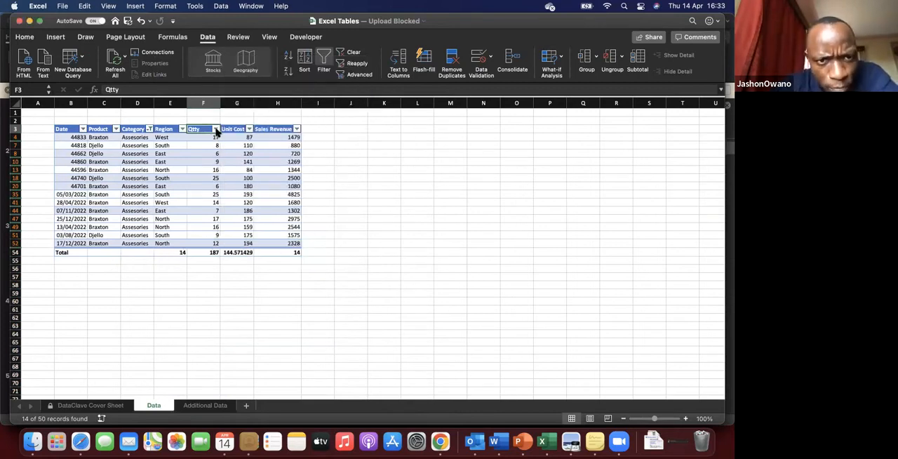
left_click(216, 129)
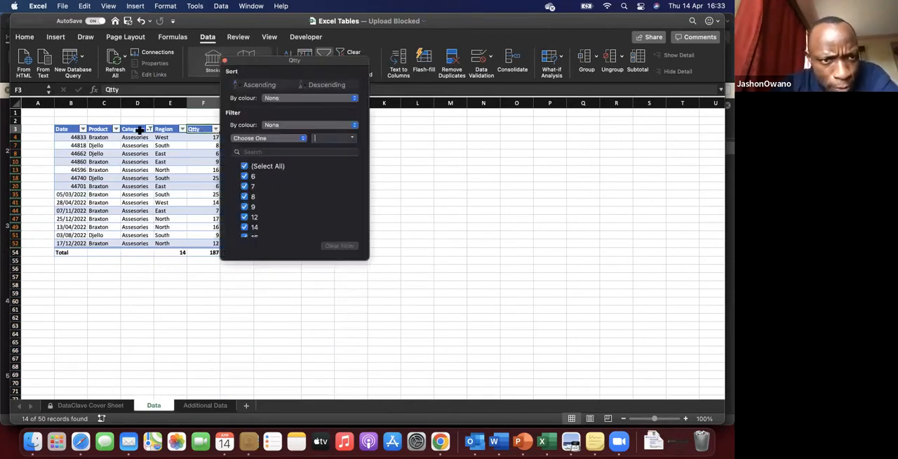
left_click(150, 130)
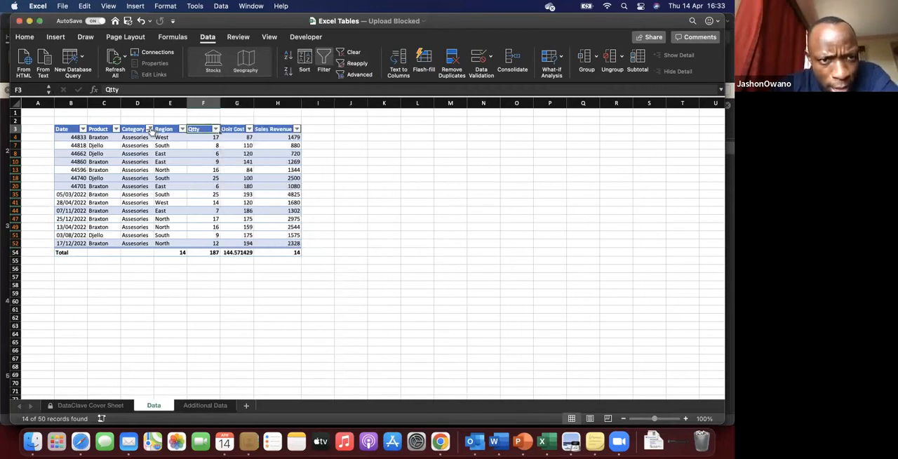
Step: Include Clothing and Footwear in the Category filter again, and remove the filter buttons from the header row
left_click(149, 130)
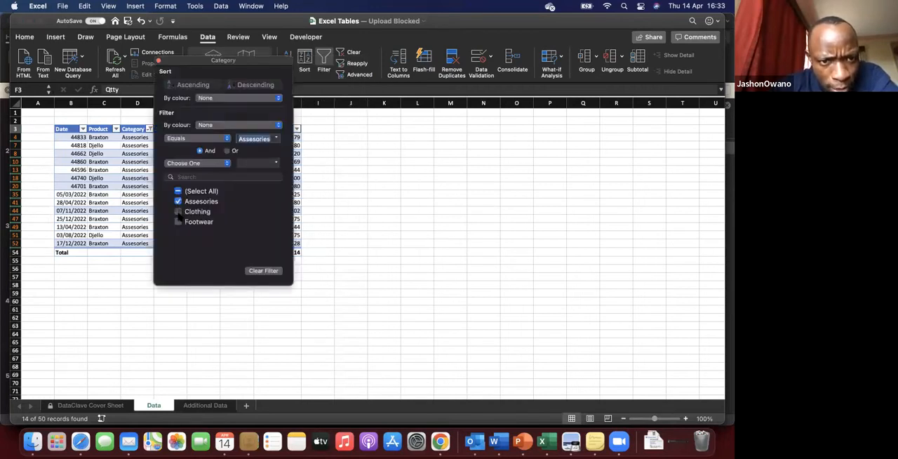
left_click(177, 212)
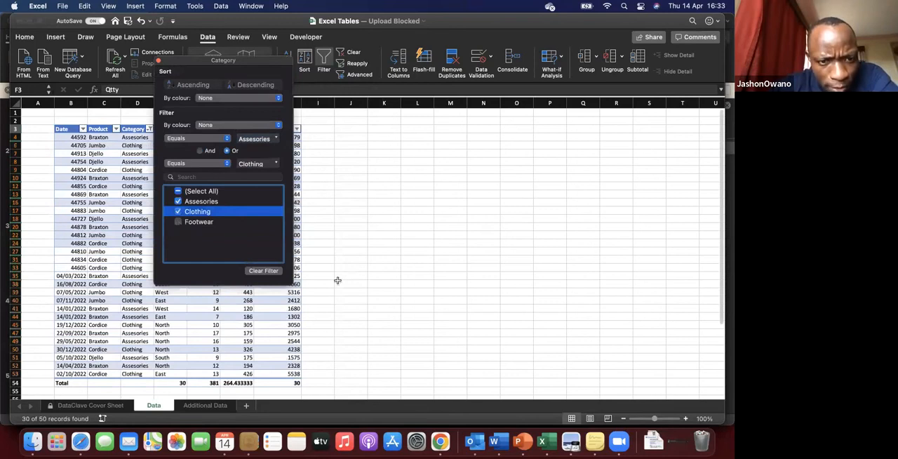
key("Down")
left_click(275, 315)
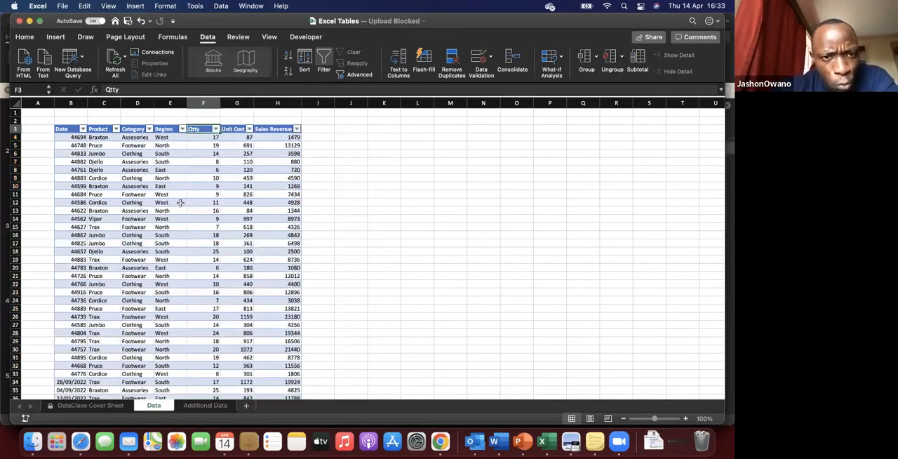
left_click(181, 202)
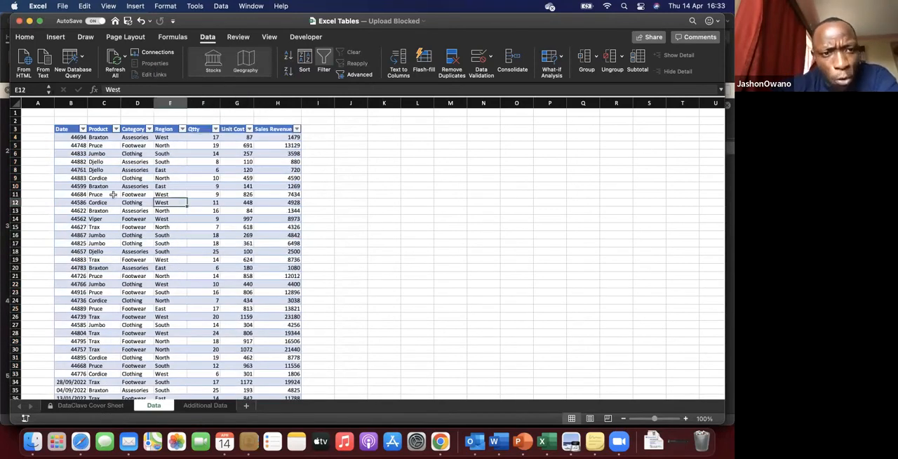
left_click(322, 56)
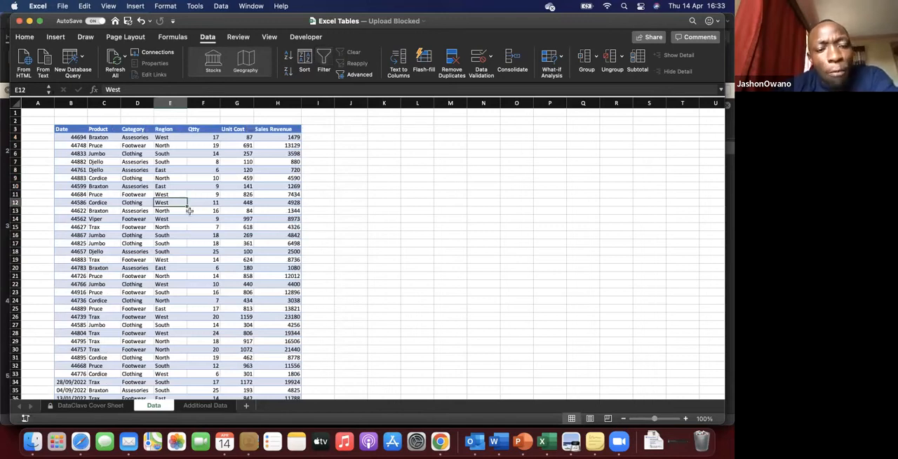
Step: Examine the Sales Revenue formula in cell H11 and the Qtty cells F14 and F7
left_click(188, 220)
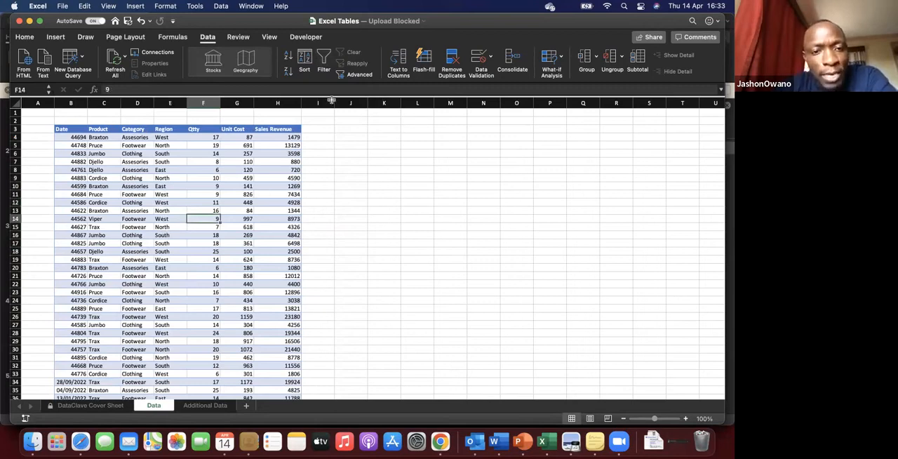
left_click(262, 194)
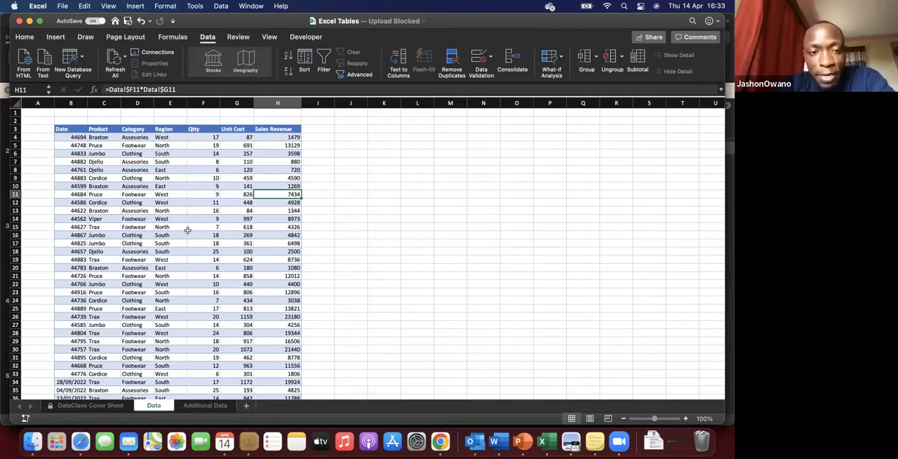
left_click(200, 162)
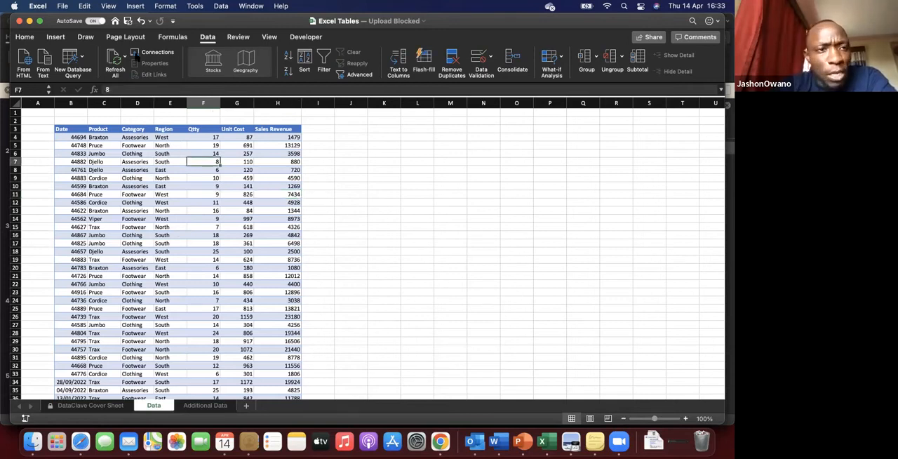
Step: Look through the cell styles and table styles available for cell F7 in the formatted range
left_click(25, 37)
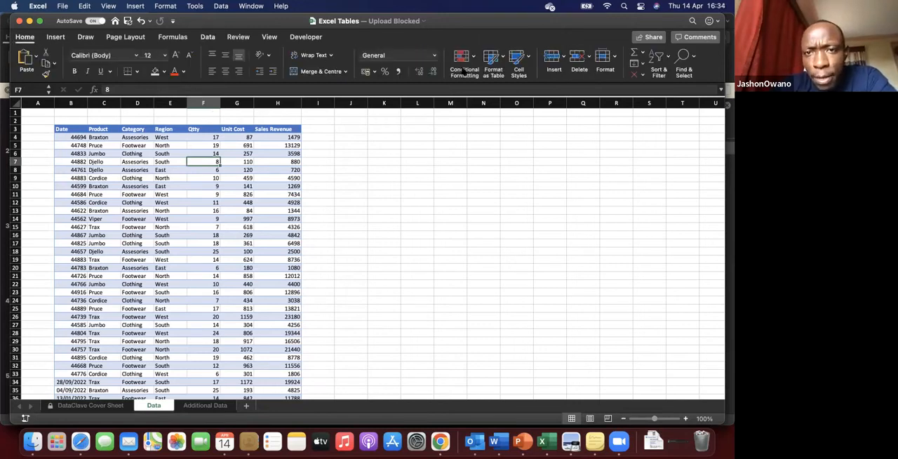
left_click(529, 59)
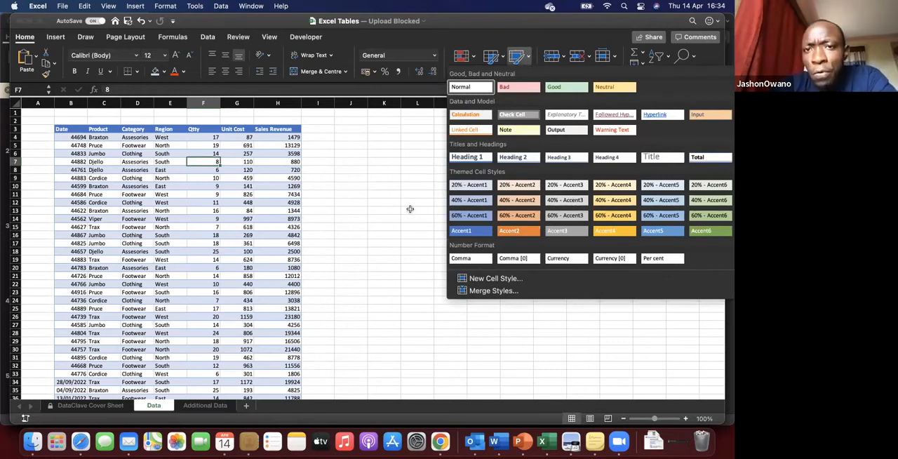
left_click(428, 187)
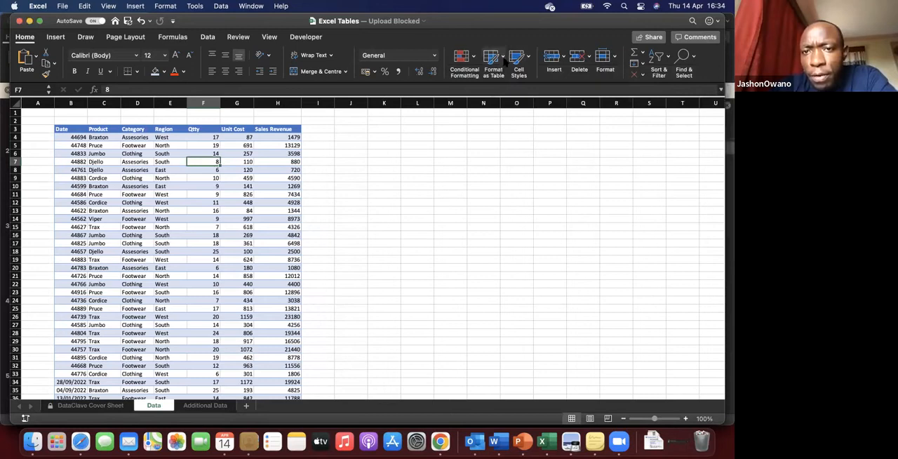
left_click(503, 61)
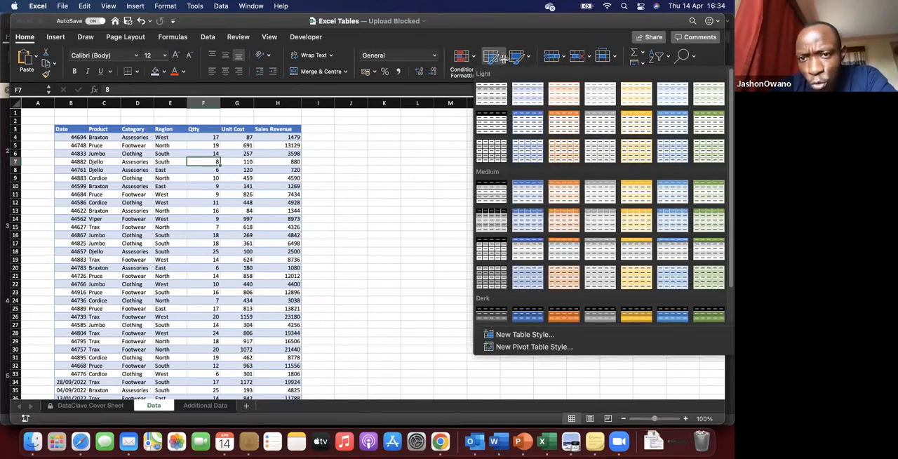
left_click(404, 267)
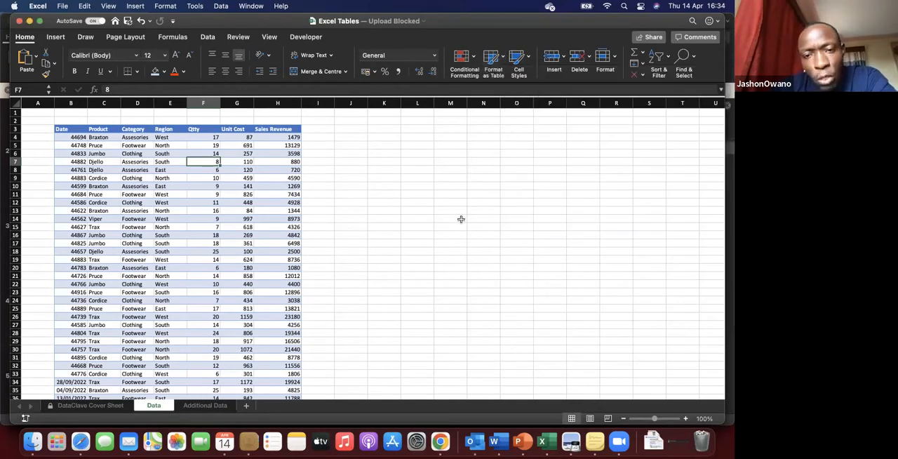
Step: Strip the table-style formatting from the whole sheet by copying blank cell M14's format onto all cells with Format Painter
left_click(440, 219)
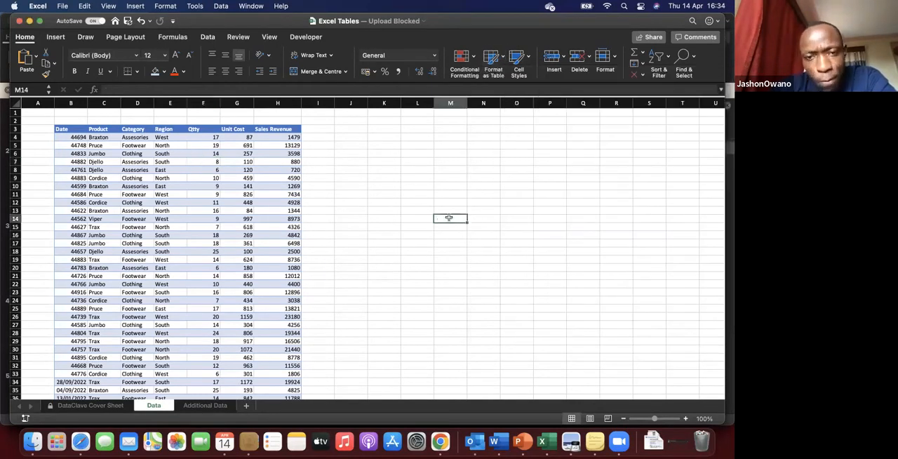
left_click(46, 73)
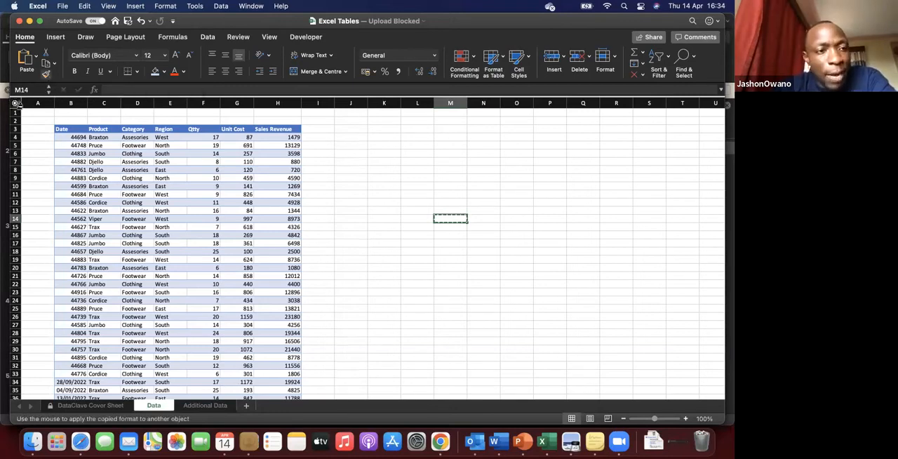
left_click(15, 103)
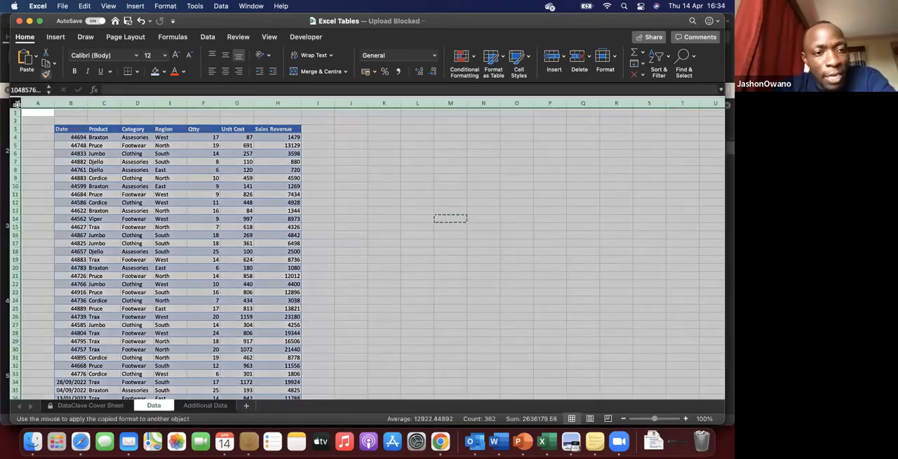
left_click(171, 259)
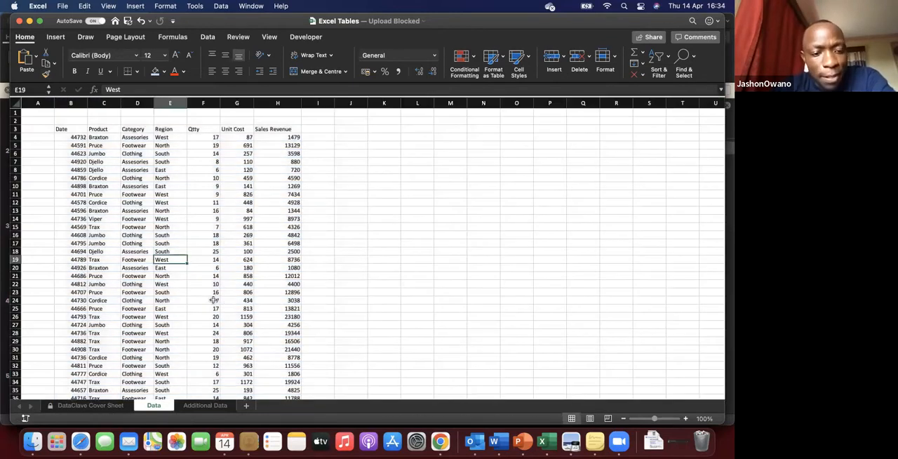
scroll(214, 300, "down", 4)
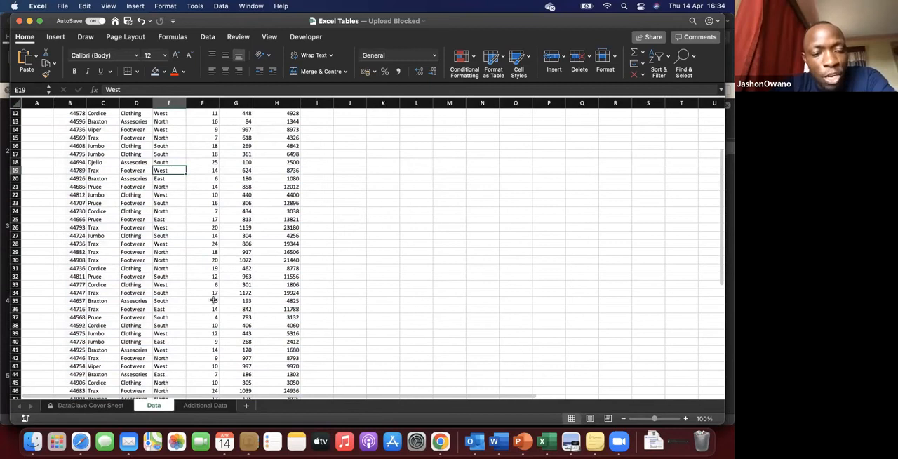
scroll(214, 300, "down", 7)
scroll(213, 300, "up", 9)
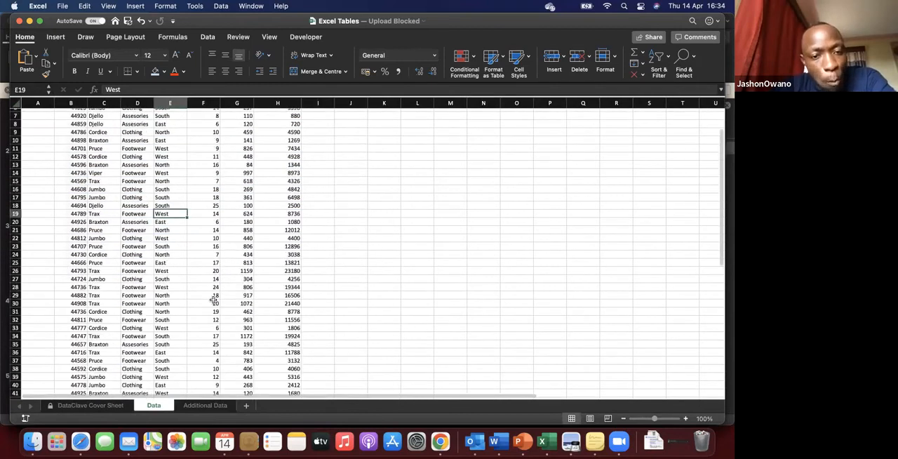
scroll(213, 301, "up", 2)
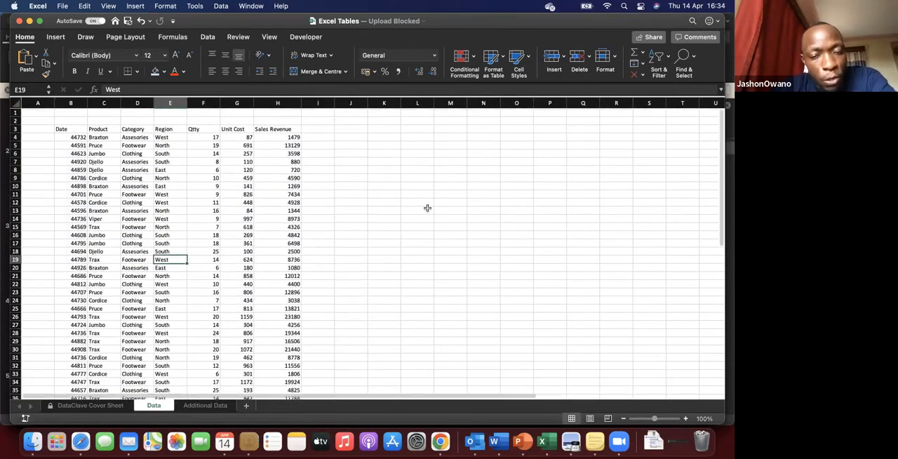
Step: Select empty cell L13 and review the available cell styles and table styles without applying any
left_click(420, 210)
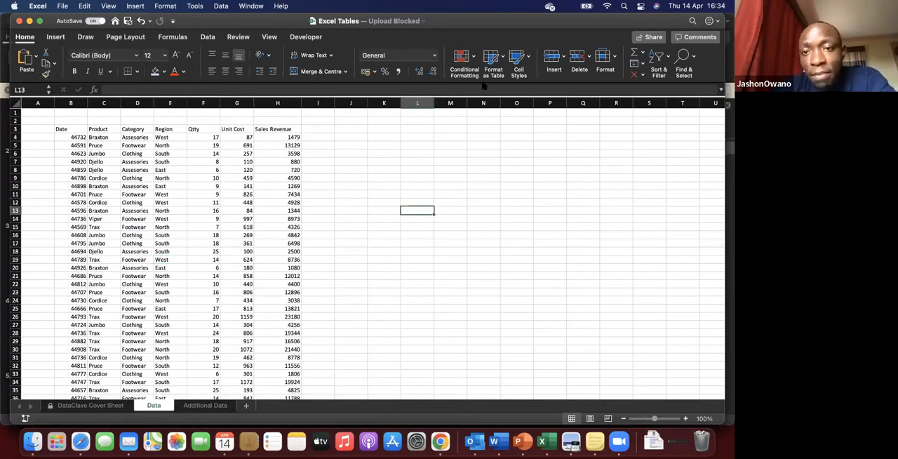
left_click(527, 59)
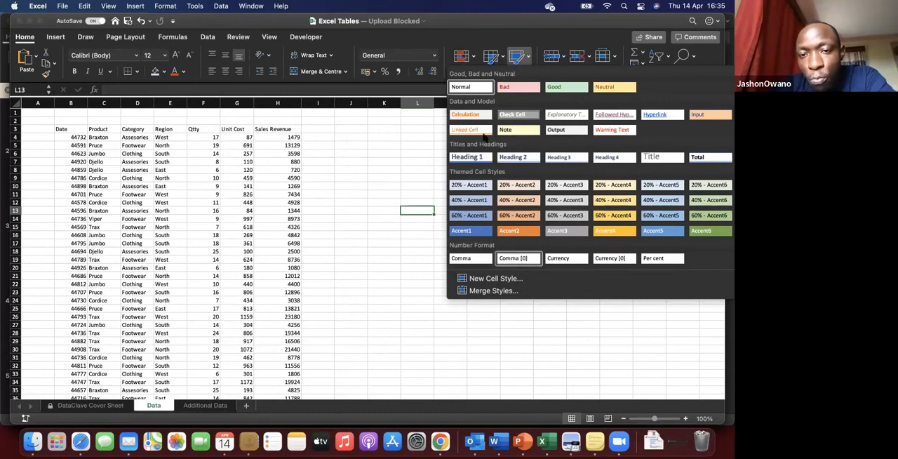
left_click(483, 74)
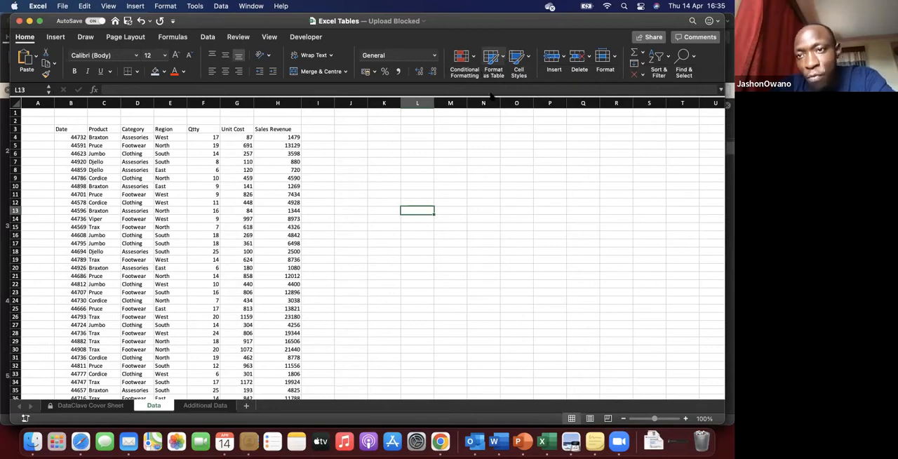
left_click(494, 59)
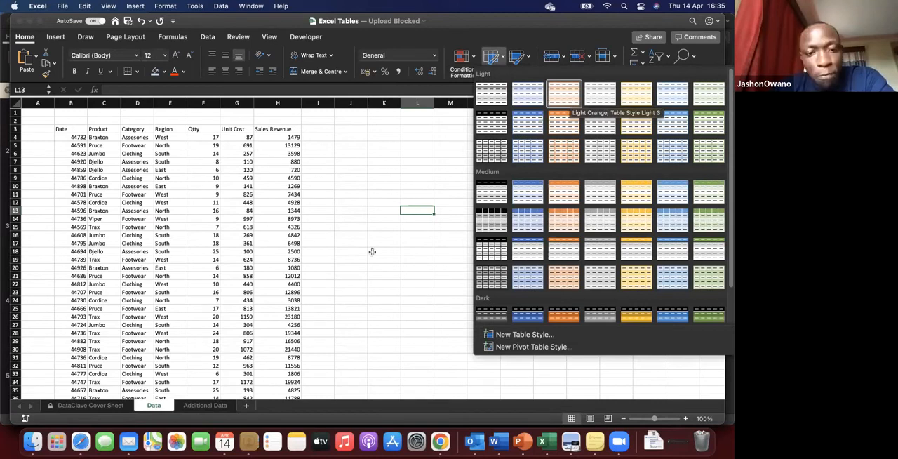
left_click(144, 202)
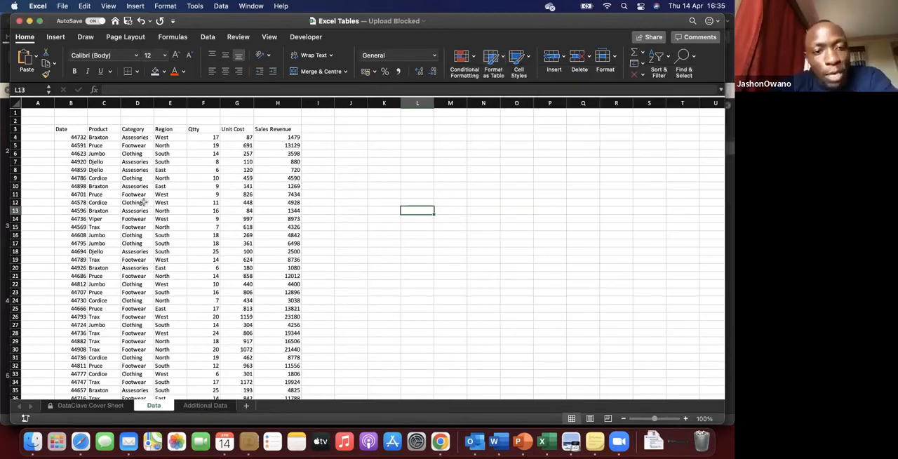
left_click(144, 203)
left_click(142, 178)
key("Down")
key("Down")
key("Down")
key("Down")
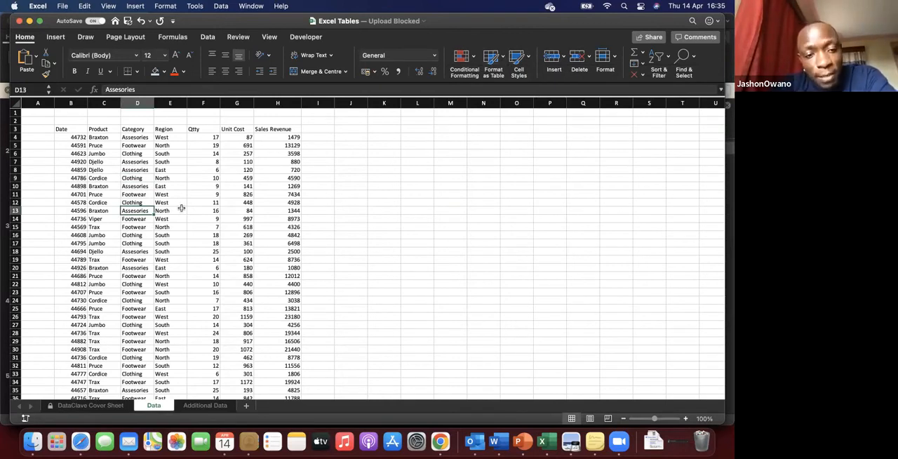
left_click(181, 207)
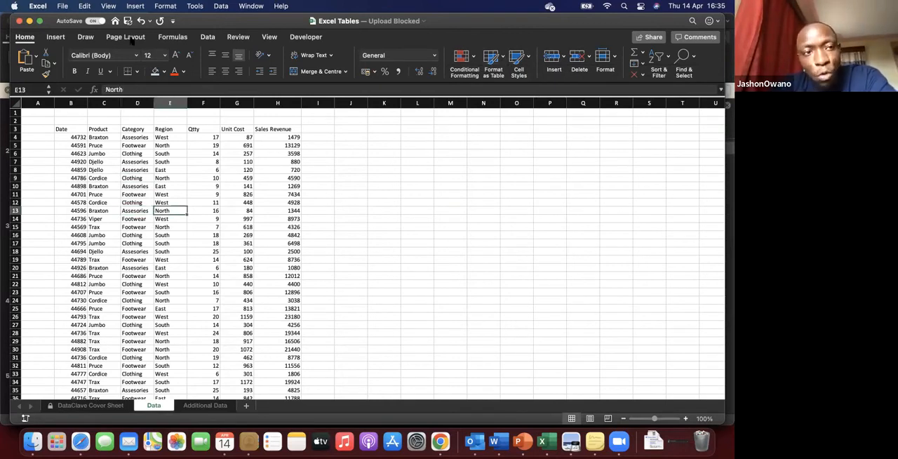
Step: Create a table with headers from the sales data range B3:H54
left_click(62, 39)
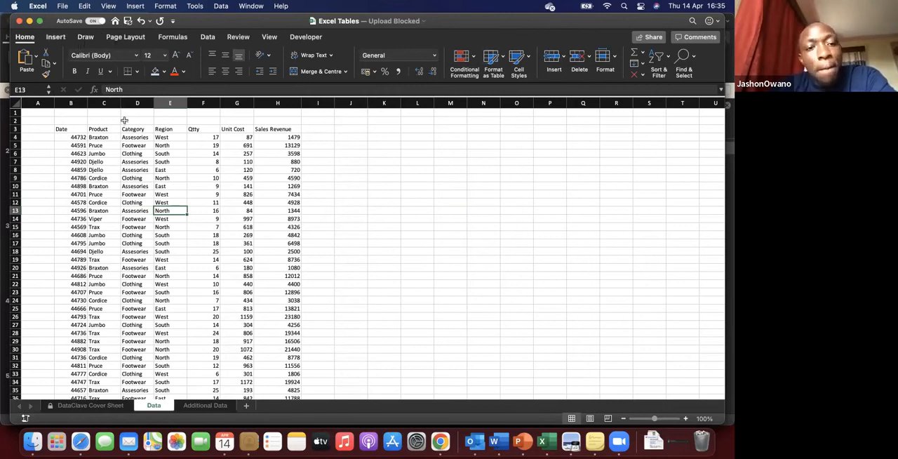
key("Right")
key("Down")
key("Down")
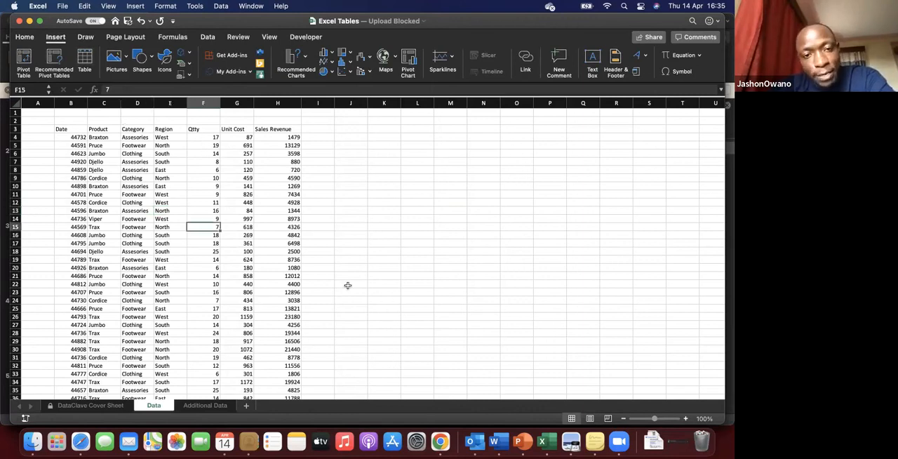
left_click(173, 257)
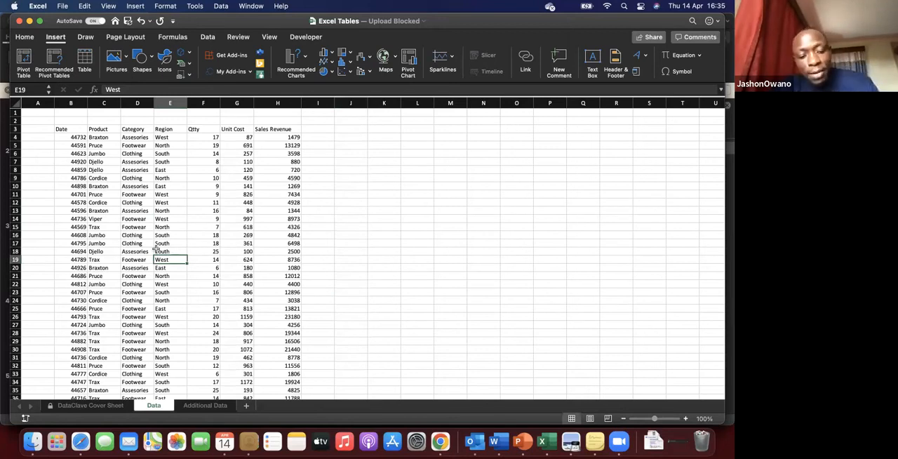
left_click(172, 251)
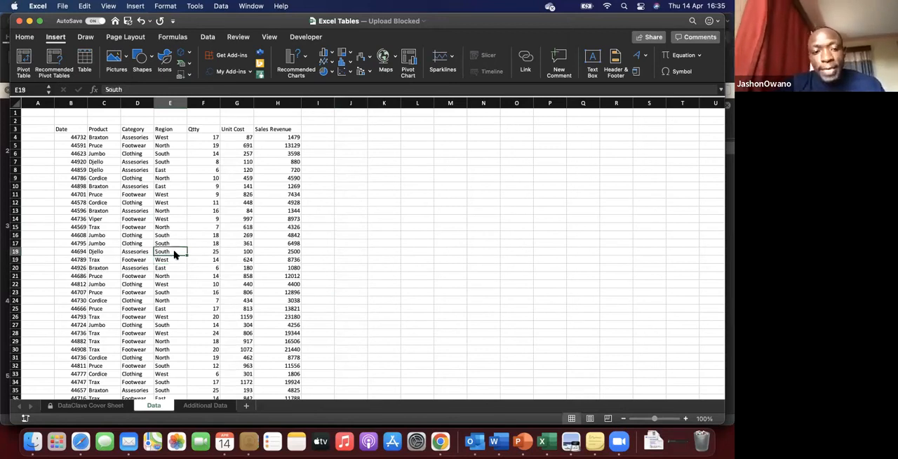
key("ctrl+t")
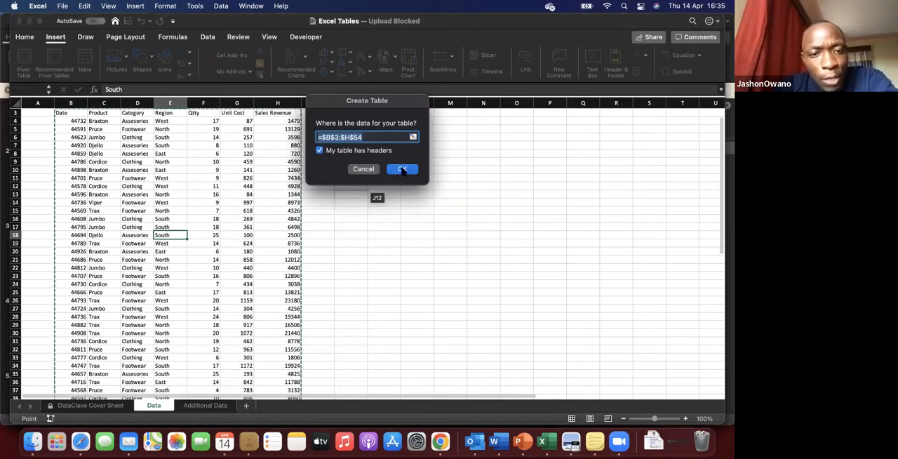
key("Return")
Step: Start a new custom table style for the sales table and name it DataClave
left_click(137, 260)
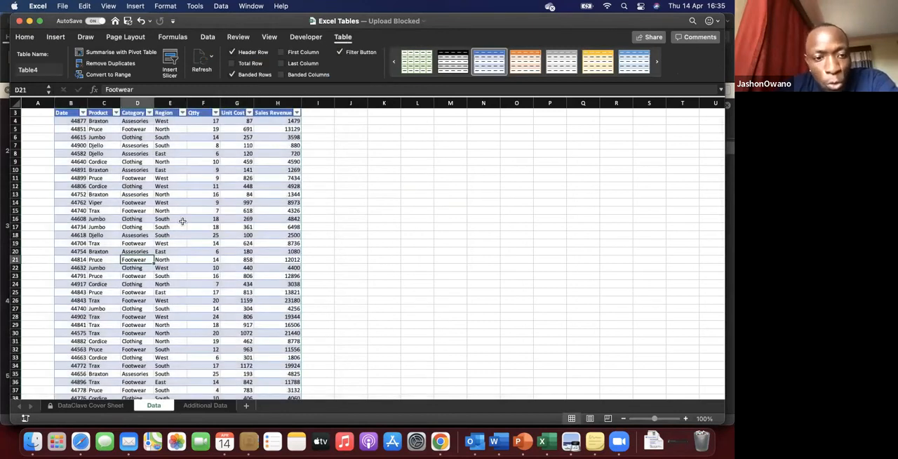
left_click(162, 221)
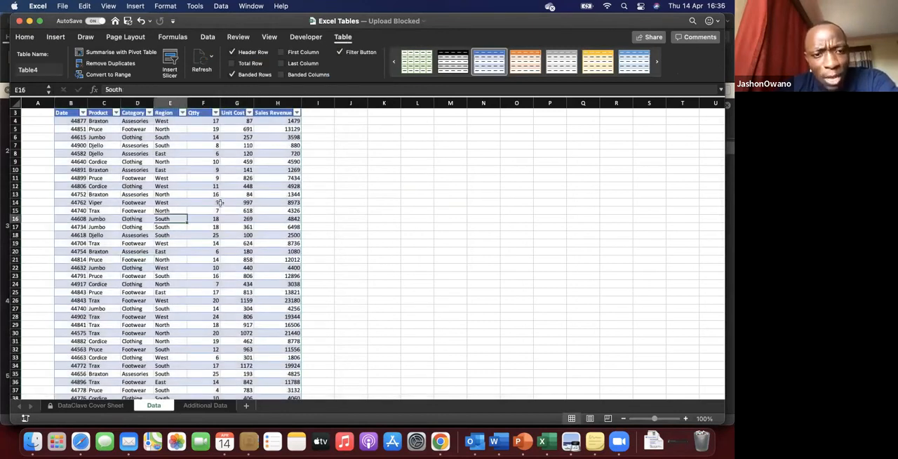
left_click(138, 195)
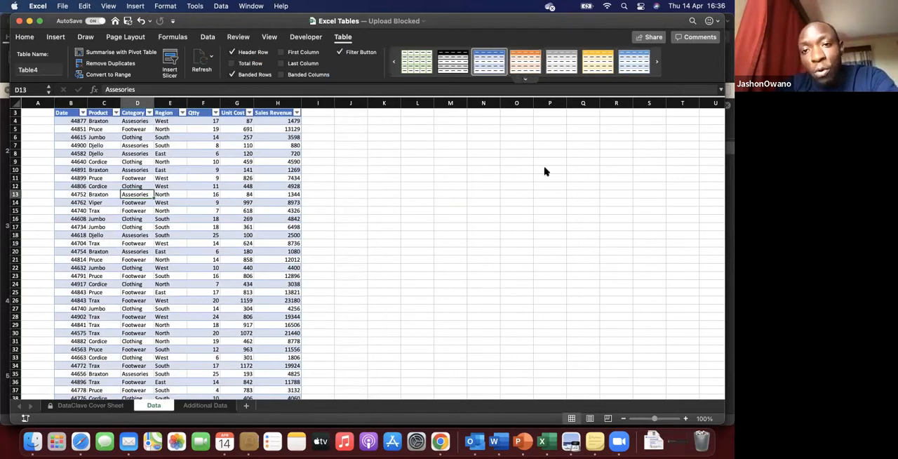
left_click(525, 79)
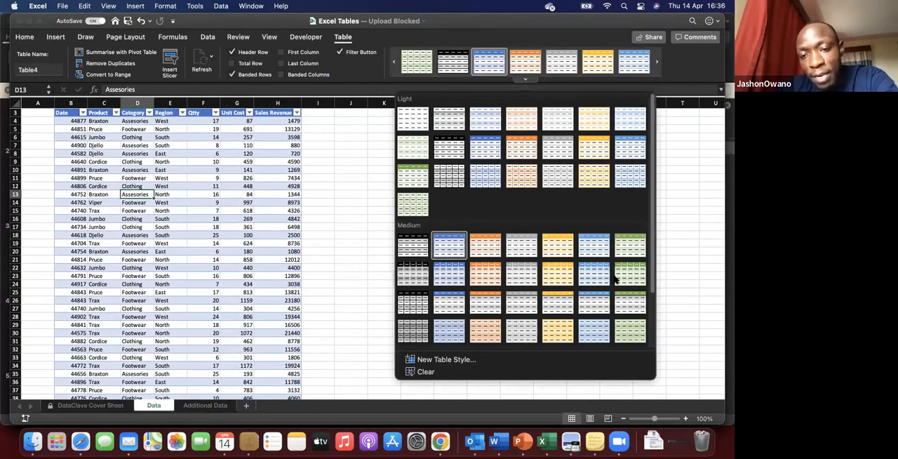
left_click(446, 359)
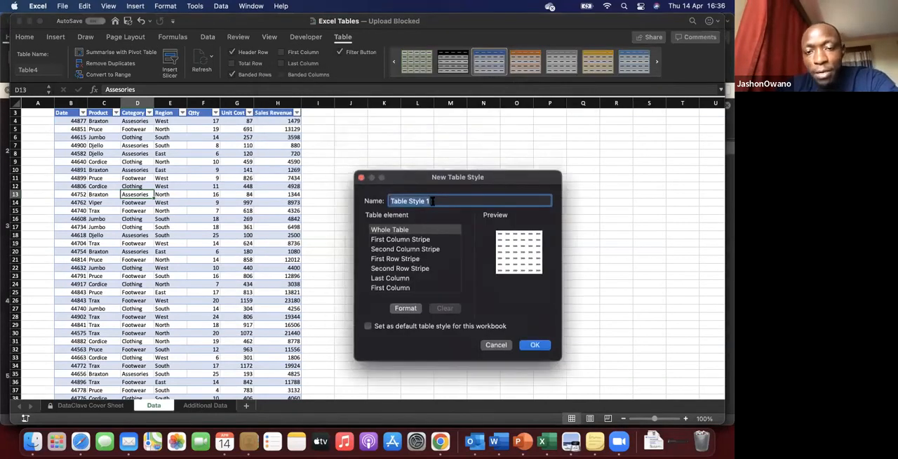
type("DataClave")
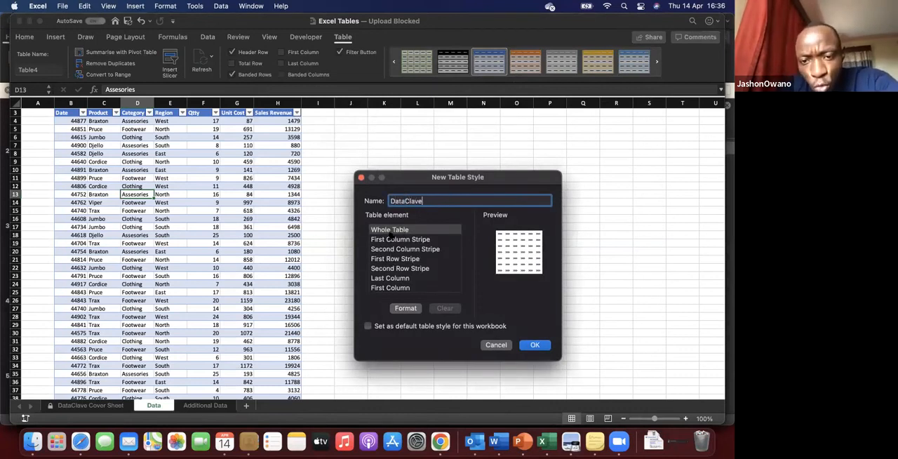
Step: Look through the style's table elements, including Whole Table, First Column Stripe and Second Row Stripe, and save the style without formatting any
left_click(403, 231)
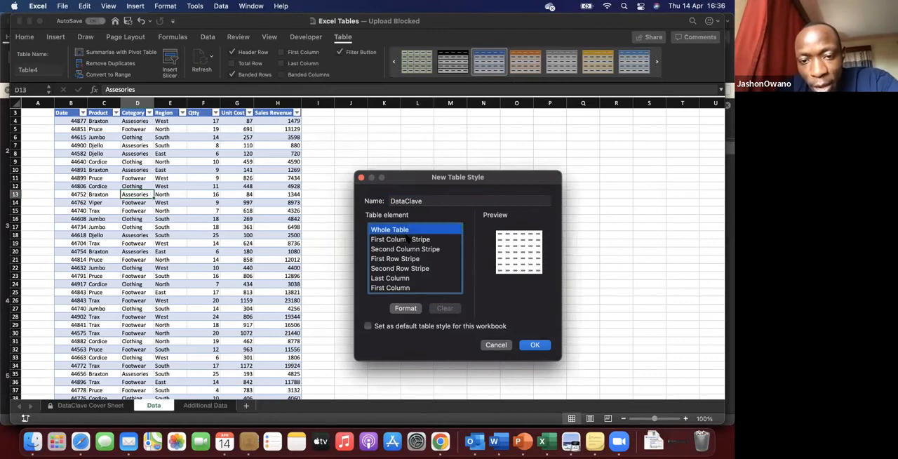
left_click(402, 239)
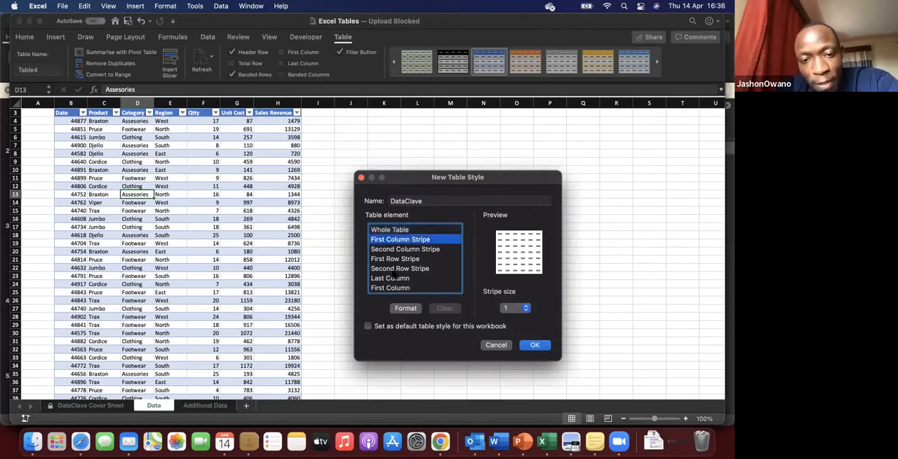
left_click(395, 269)
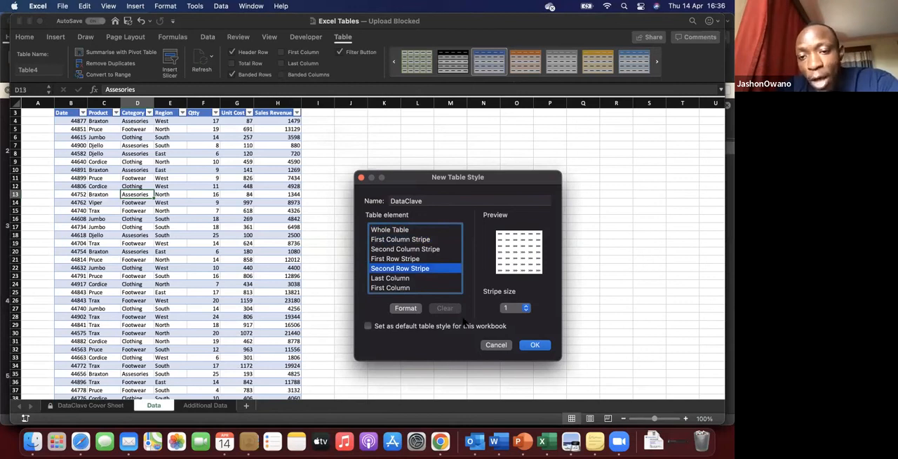
key("Down")
key("Down")
left_click(537, 343)
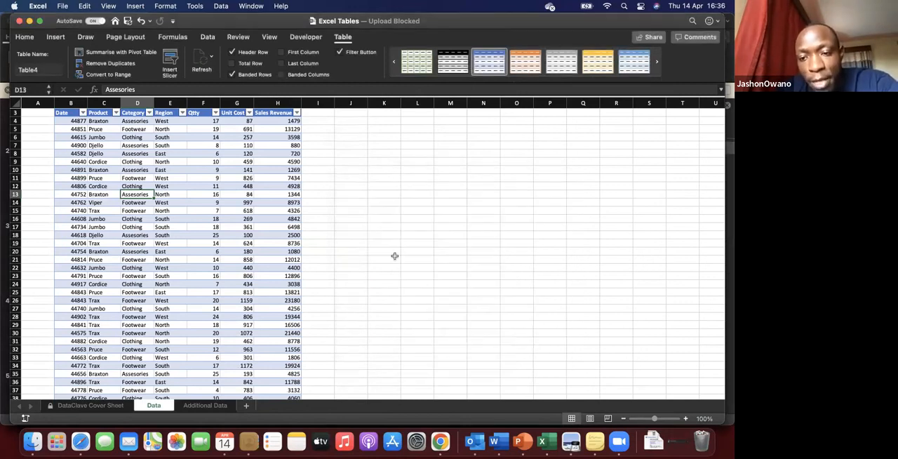
Step: Select Sales Revenue cell H19 and switch to the Benefits slide of the PowerPoint presentation
left_click(264, 242)
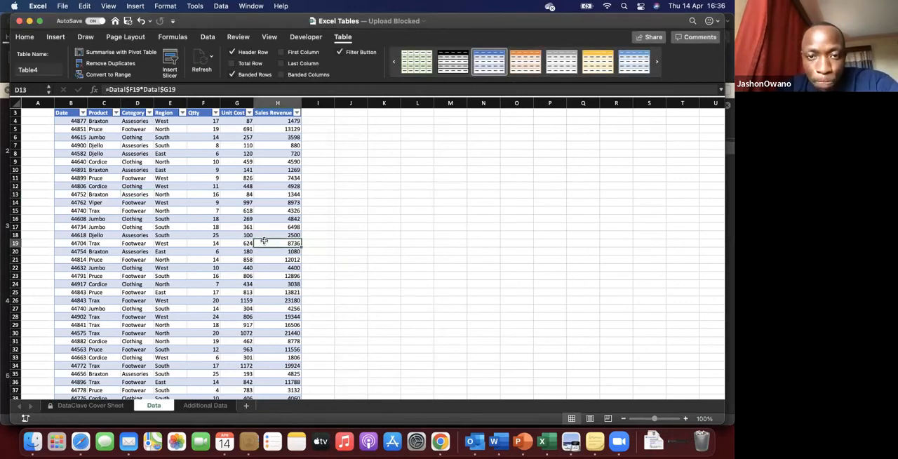
key("super+Tab")
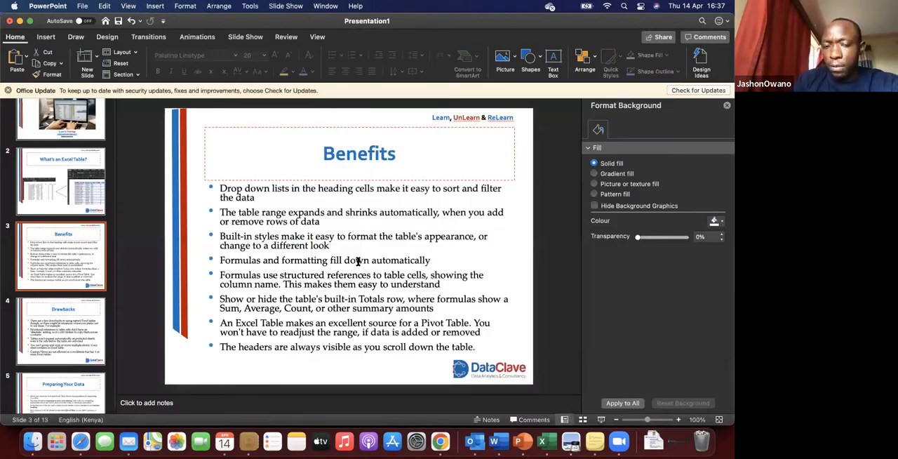
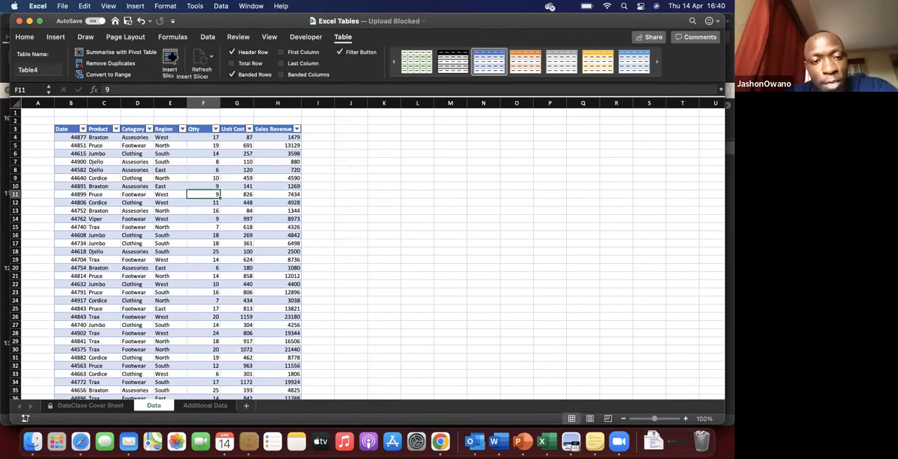
Step: Insert slicers for the Category and Region fields of the sales table
left_click(179, 259)
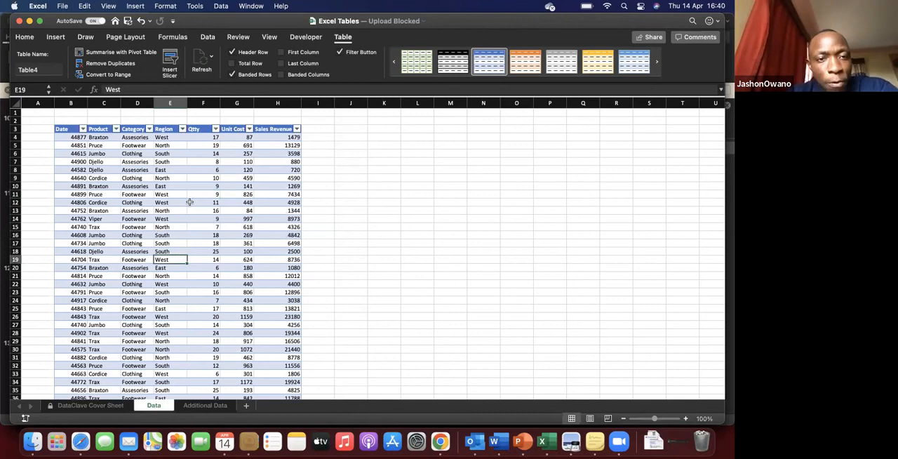
left_click(189, 202)
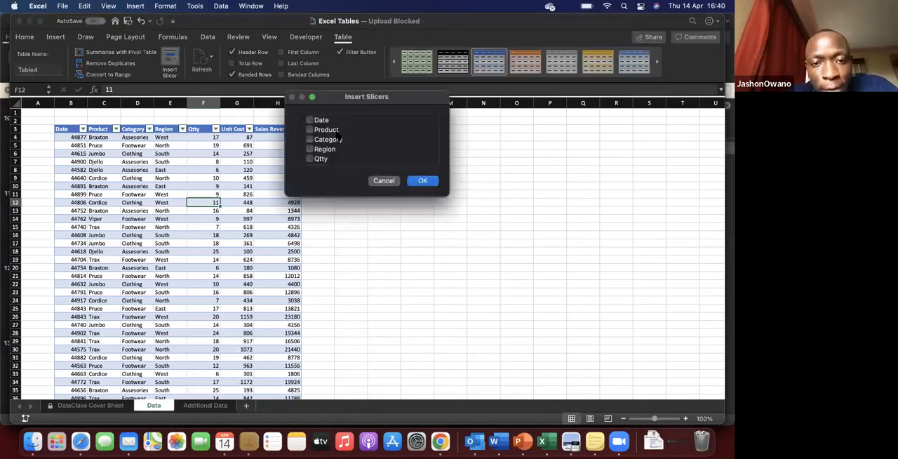
left_click(310, 148)
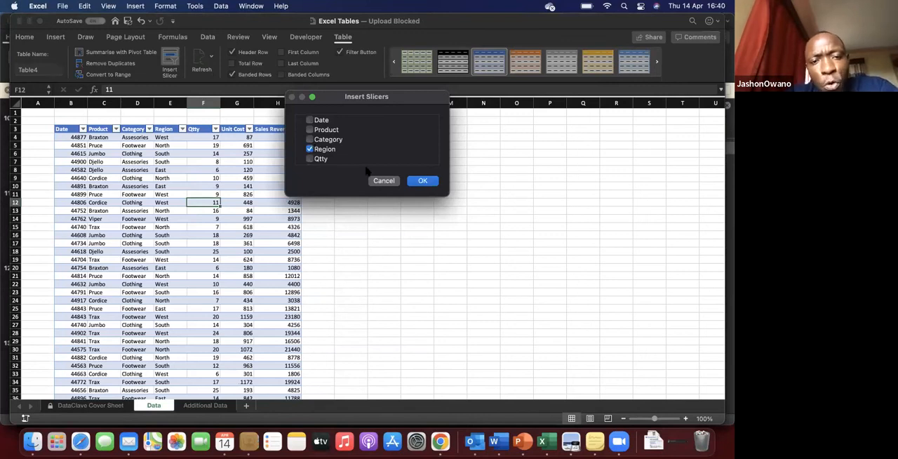
left_click(424, 181)
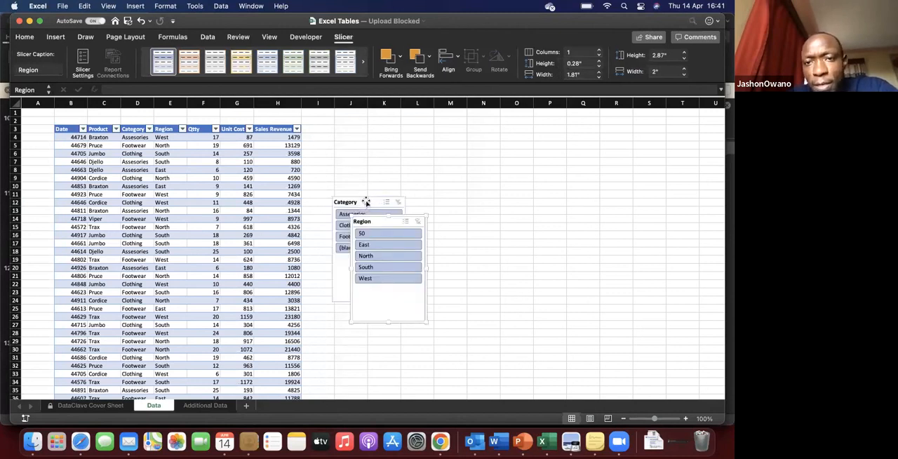
Step: Stack the Category slicer above the Region slicer directly beside the Sales Revenue column and shorten both, the Category one to about 1.36" high
left_click_drag(365, 201, 335, 128)
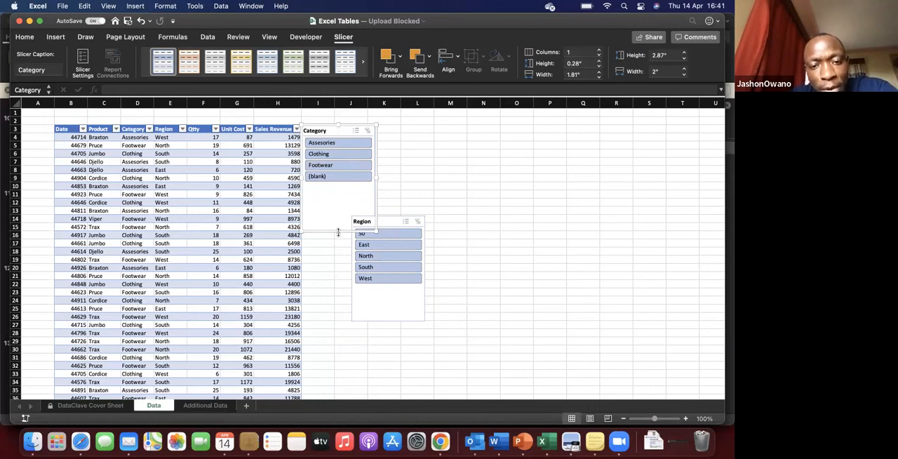
left_click_drag(332, 188, 330, 174)
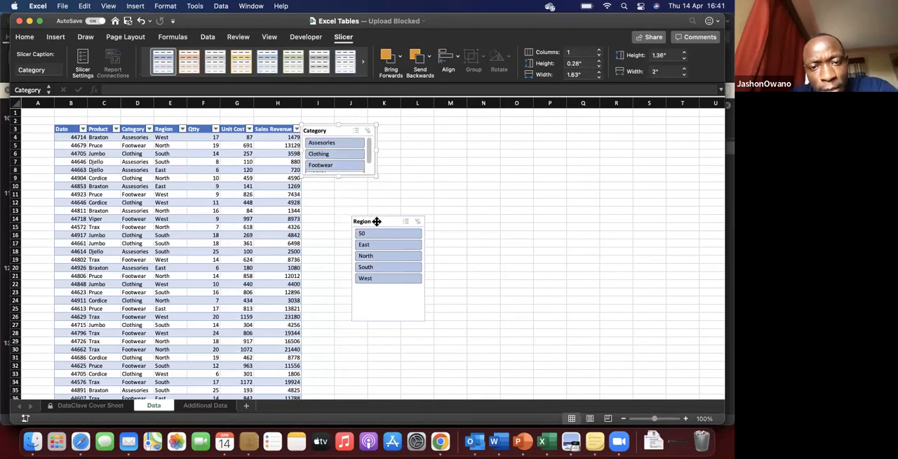
left_click_drag(377, 221, 327, 180)
left_click_drag(339, 280, 338, 243)
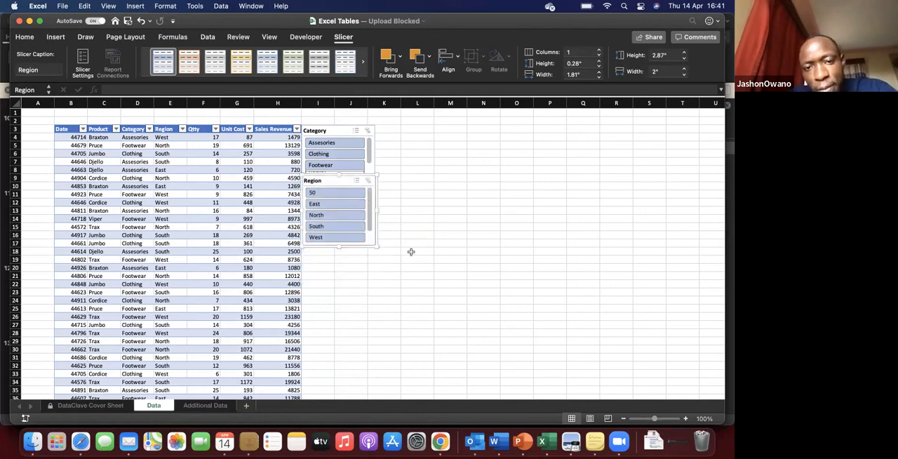
left_click(411, 251)
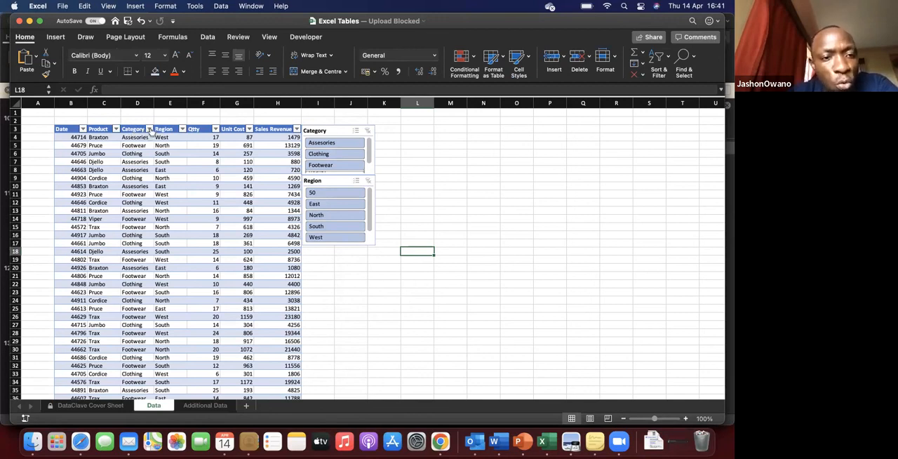
Step: Check the Category column's filter list, filter the table with the Category slicer by Clothing, Assesories and Footwear in turn, and clear that filter
left_click(148, 129)
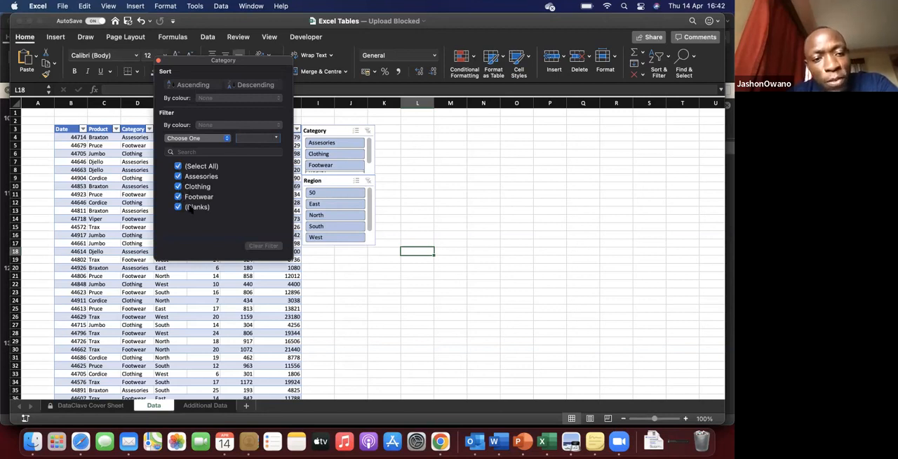
left_click(379, 176)
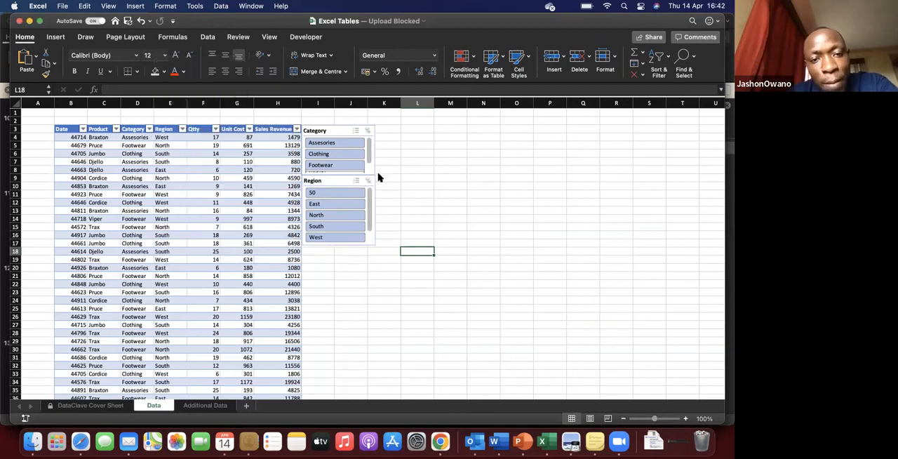
left_click(334, 155)
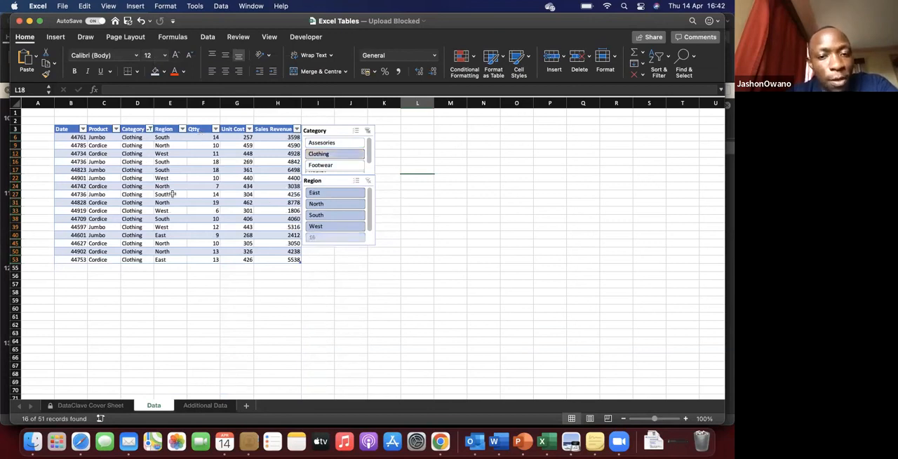
left_click(338, 144)
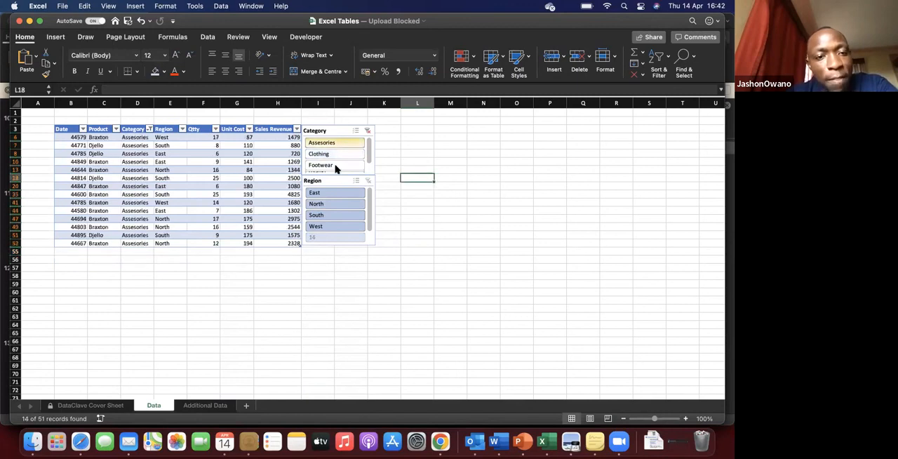
left_click(335, 166)
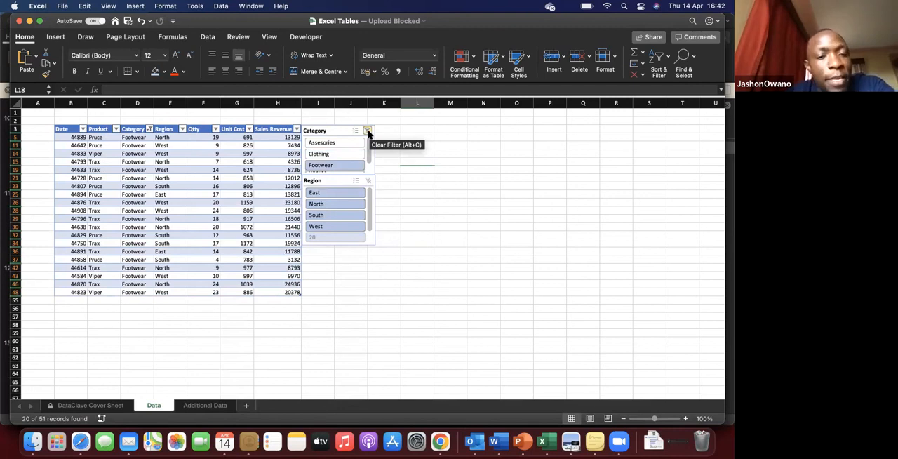
left_click(367, 132)
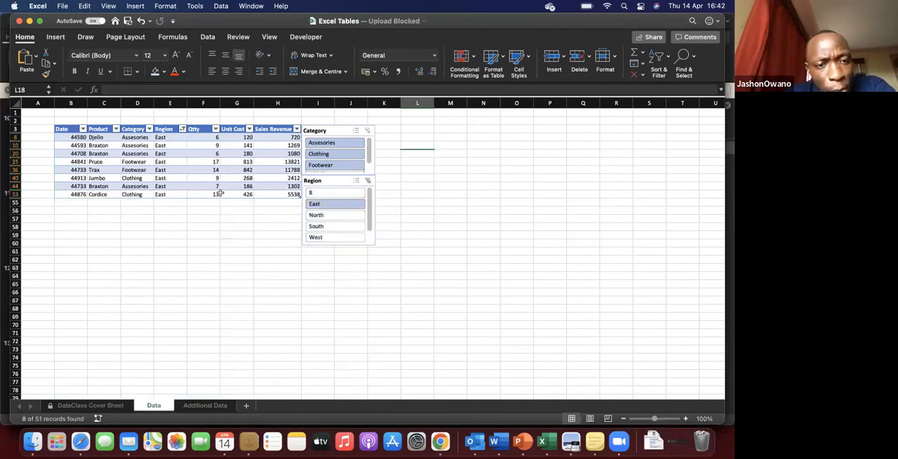
Step: Filter the table with the Region slicer by North and West in turn, and clear the Region filter
left_click(321, 215)
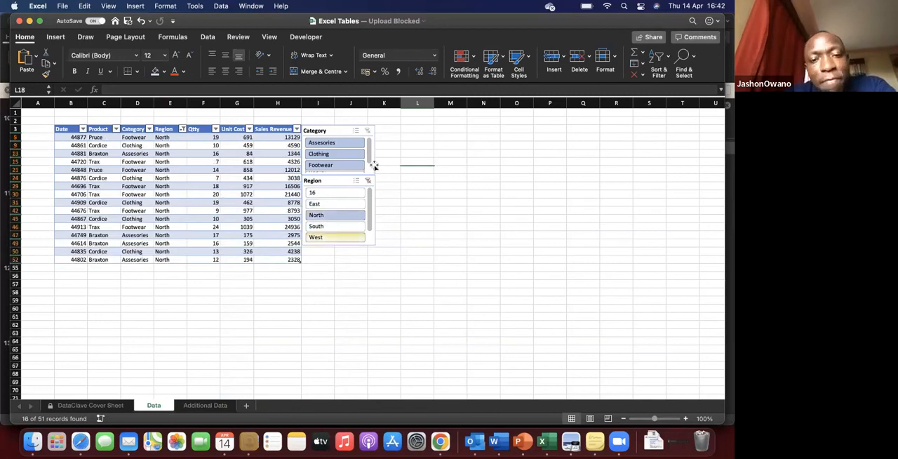
left_click(329, 237)
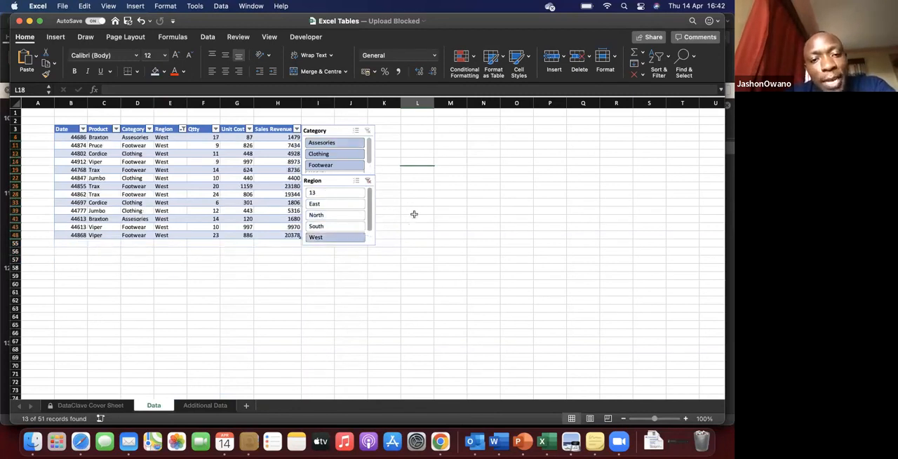
left_click(368, 181)
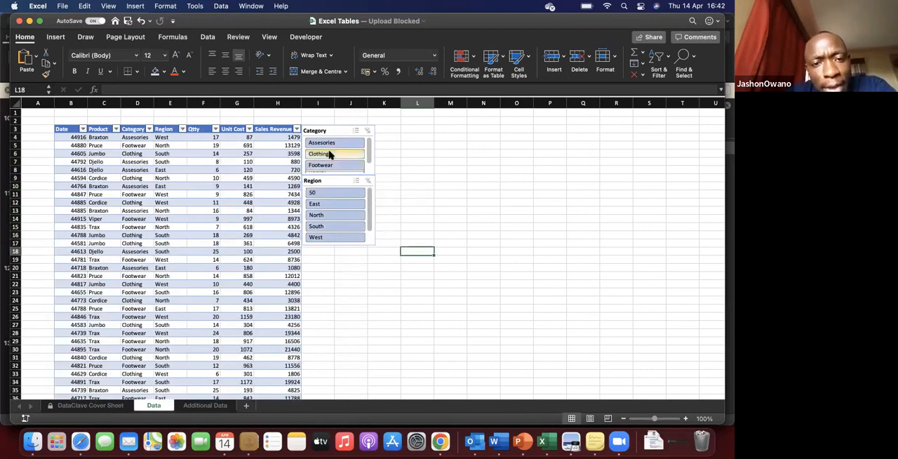
Step: Combine the slicers to show only Clothing sales in the East region, and clear both the Category and Region filters
left_click(331, 154)
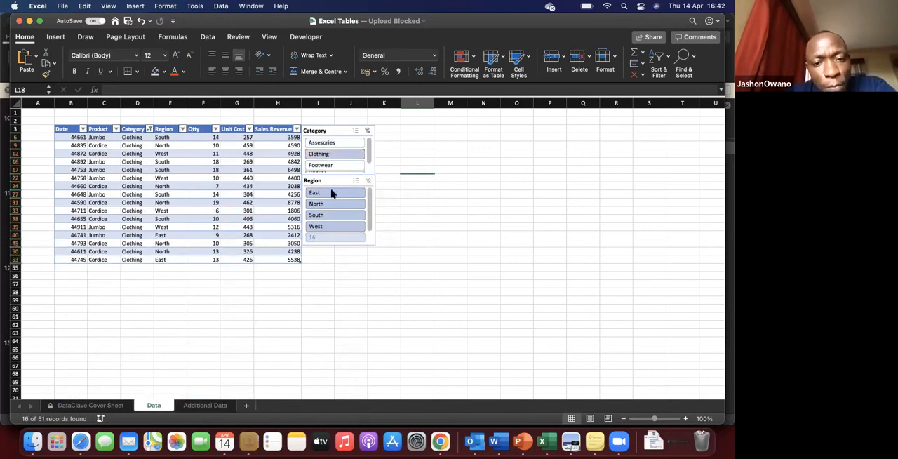
left_click(171, 260)
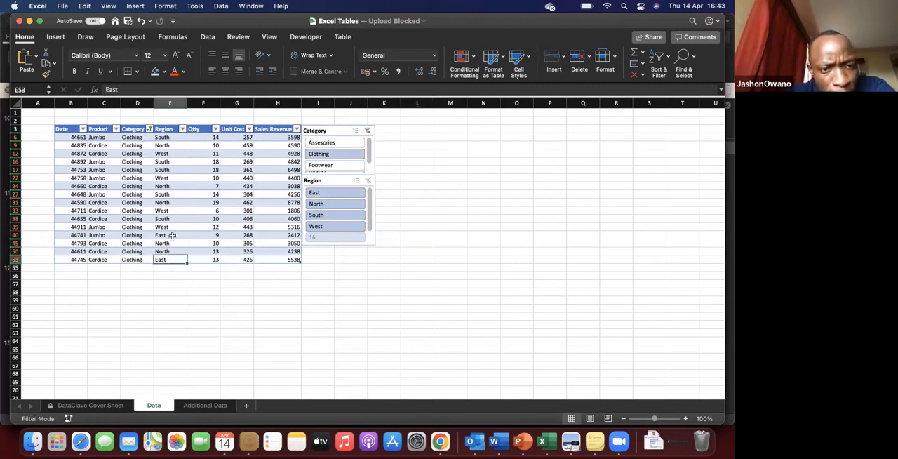
left_click(172, 236)
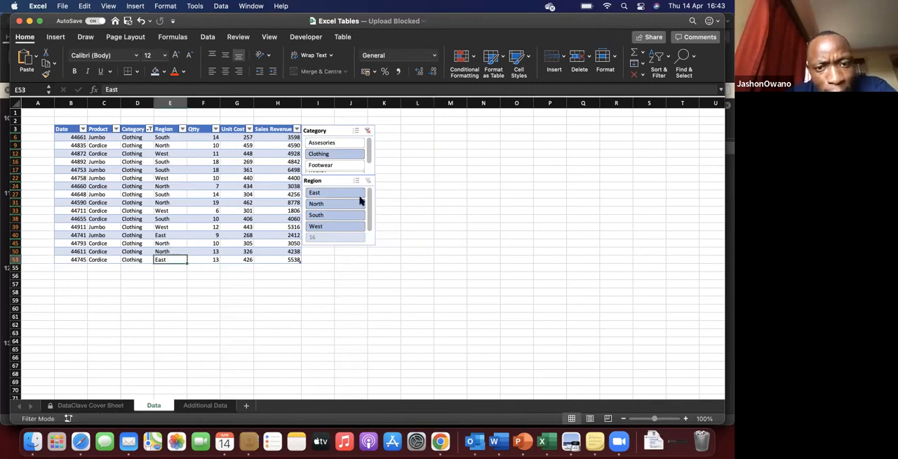
left_click(345, 193)
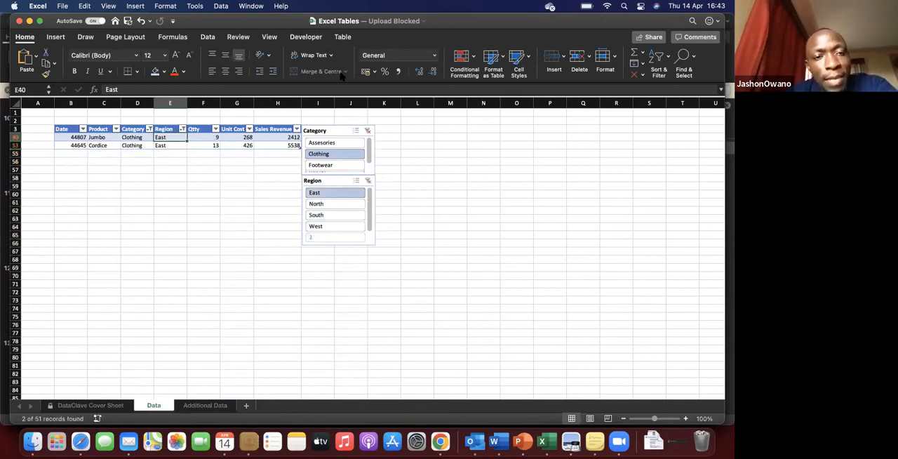
left_click(367, 131)
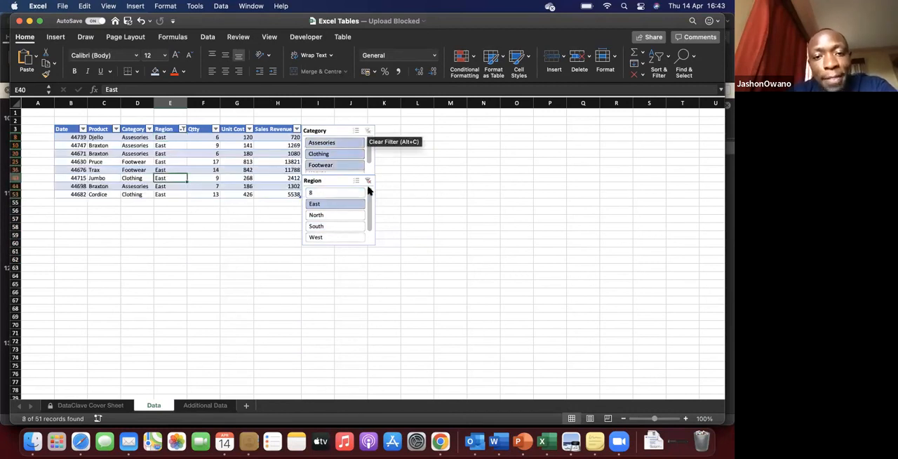
left_click(367, 181)
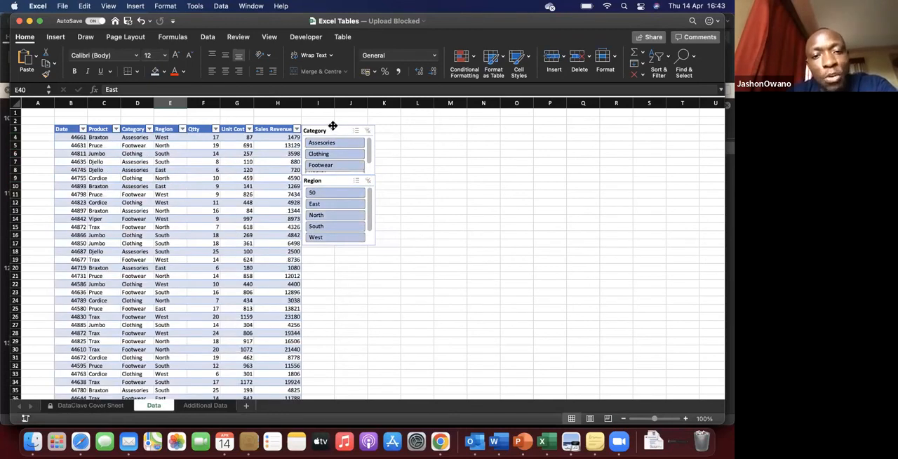
Step: Nudge the Category slicer slightly to line it up beside the table's header row
mouse_move(332, 127)
left_mouse_down()
mouse_move(357, 122)
mouse_move(332, 126)
left_mouse_up()
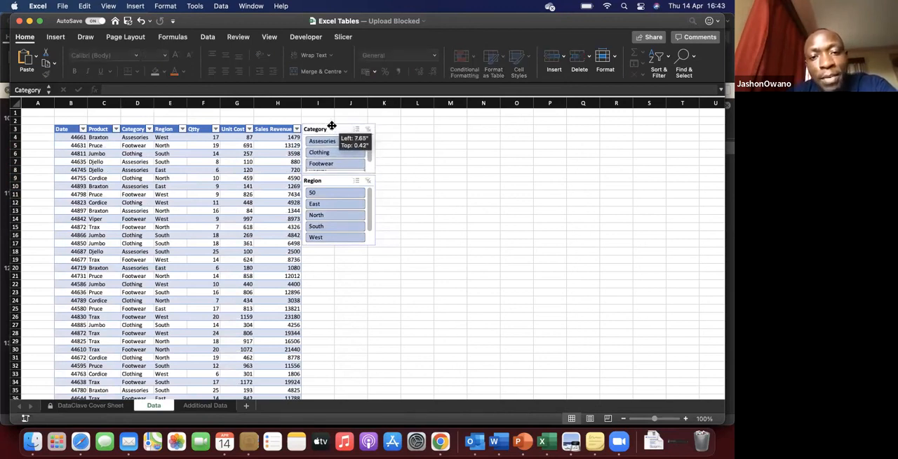
left_click_drag(332, 125, 332, 126)
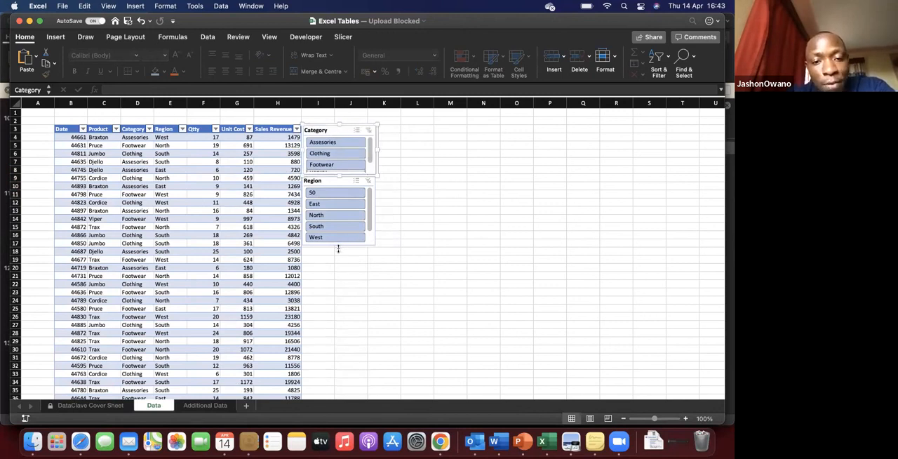
left_click(338, 247)
Step: Inspect the formula in Date cell B21 and the entry in Qtty cell F13
left_click(73, 276)
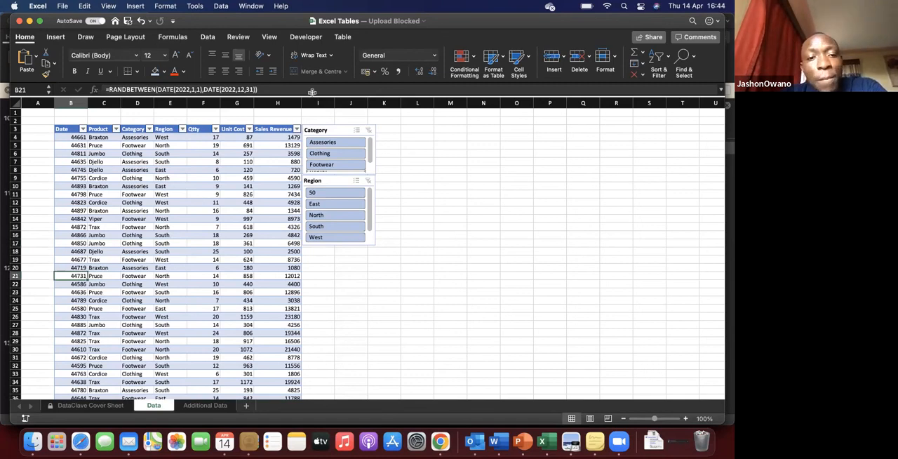
left_click(202, 211)
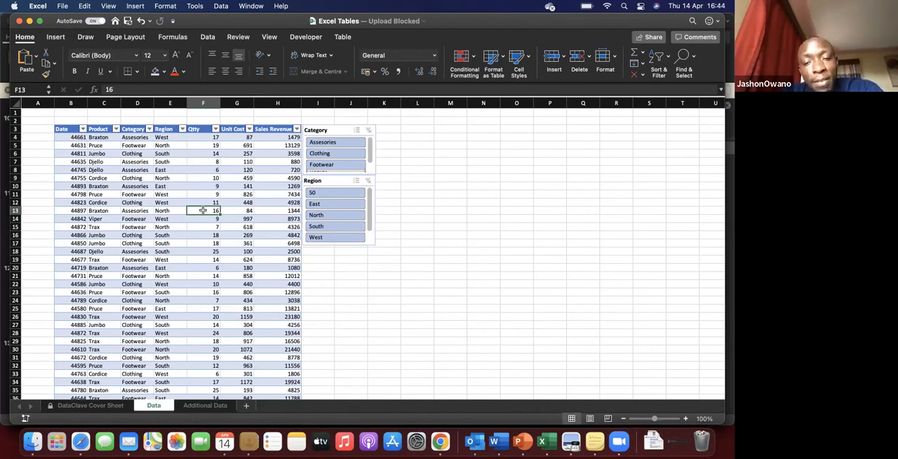
left_click(137, 211)
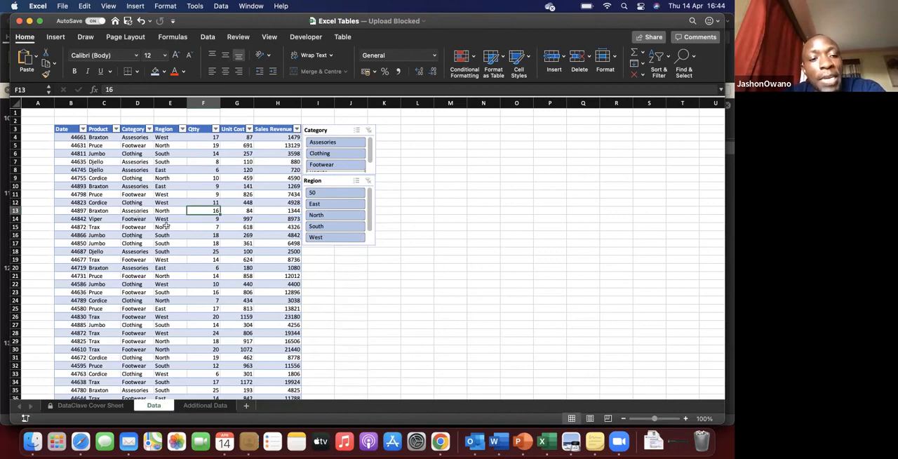